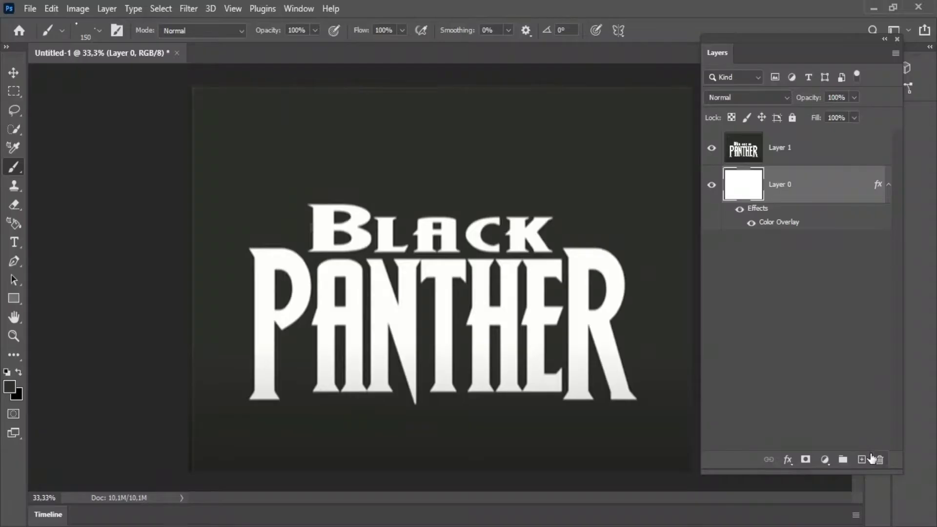
- Add a white text layer reading BLACK above the reference logo and commit the text
click(861, 461)
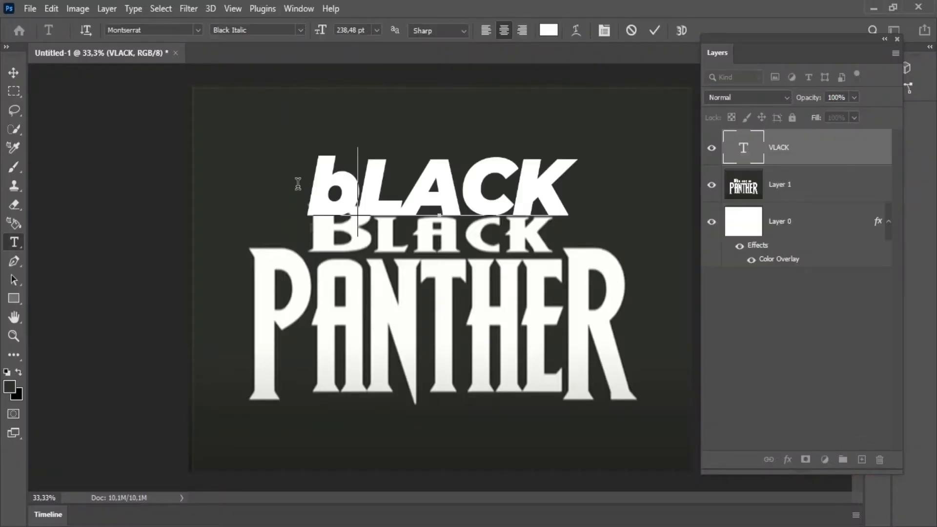
drag(339, 185, 297, 183)
text(B)
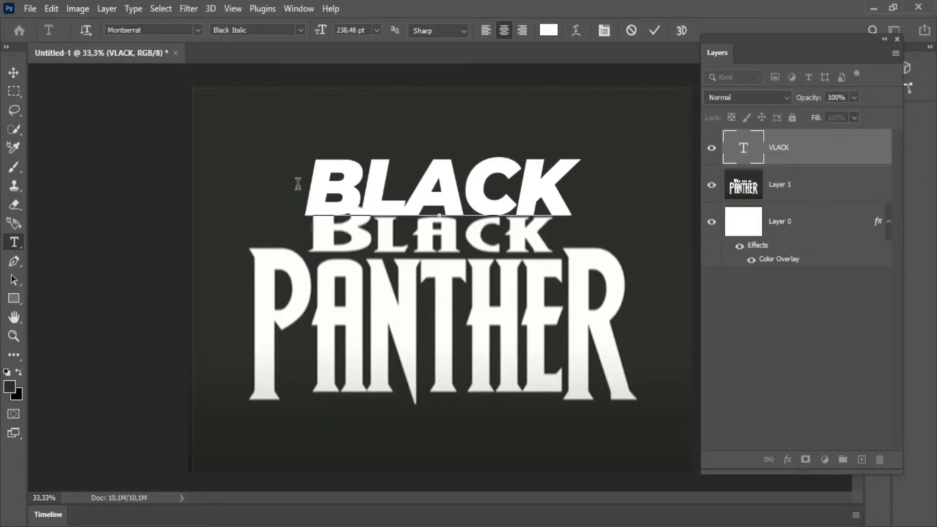
key(ctrl+Return)
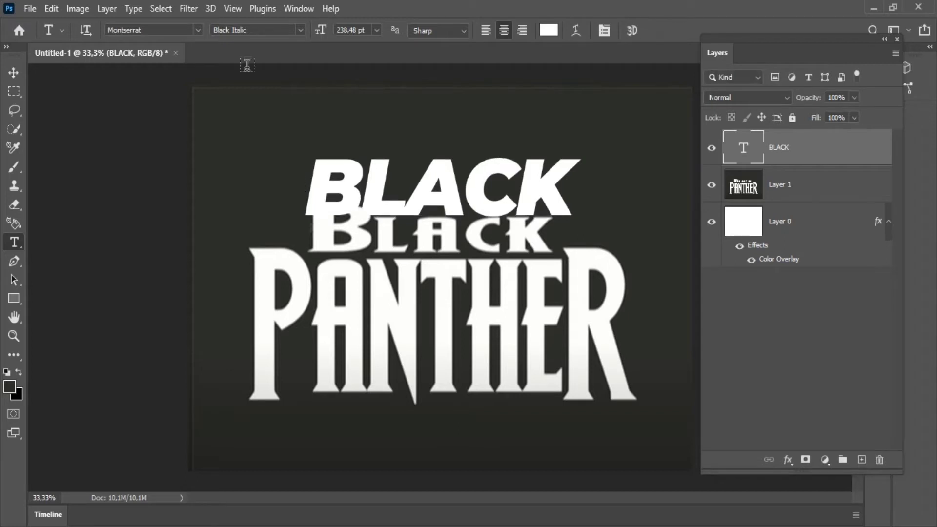
- Set the font of the BLACK text layer to Wolf's Bane II Regular
click(142, 29)
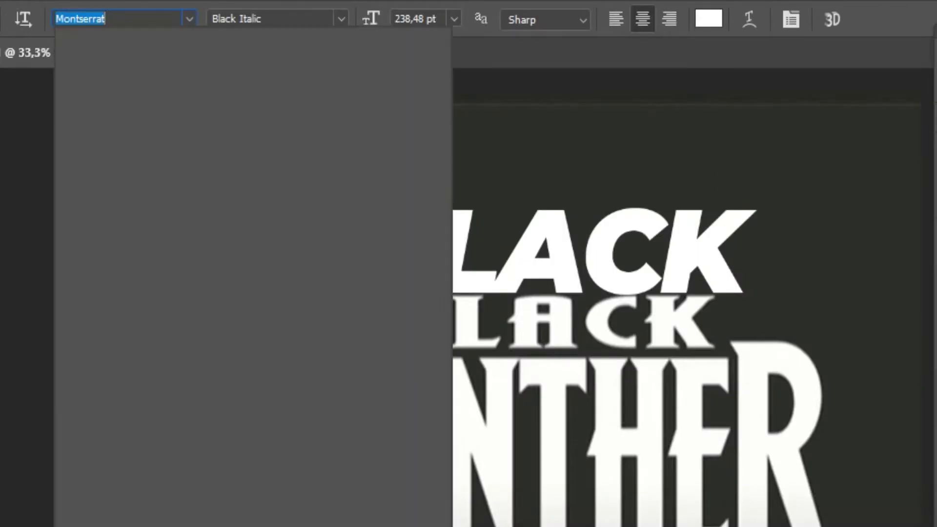
text(WOL)
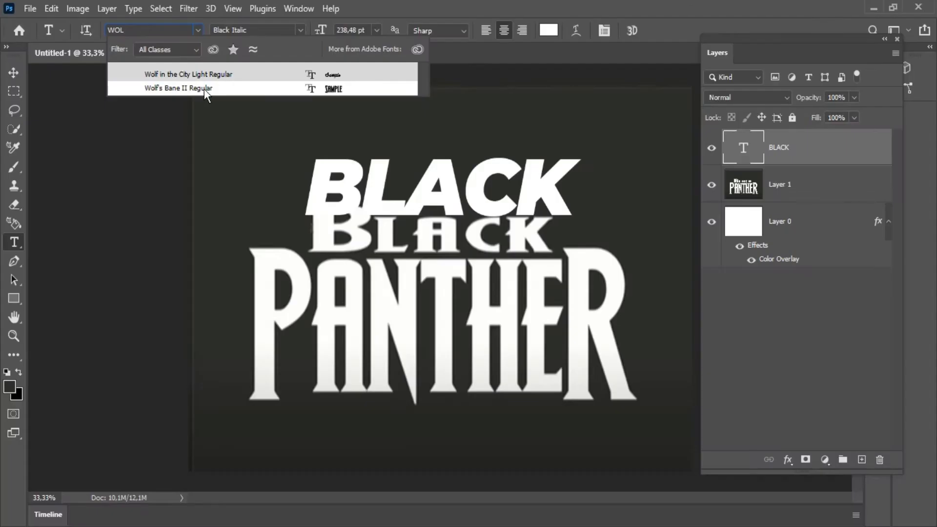
click(200, 88)
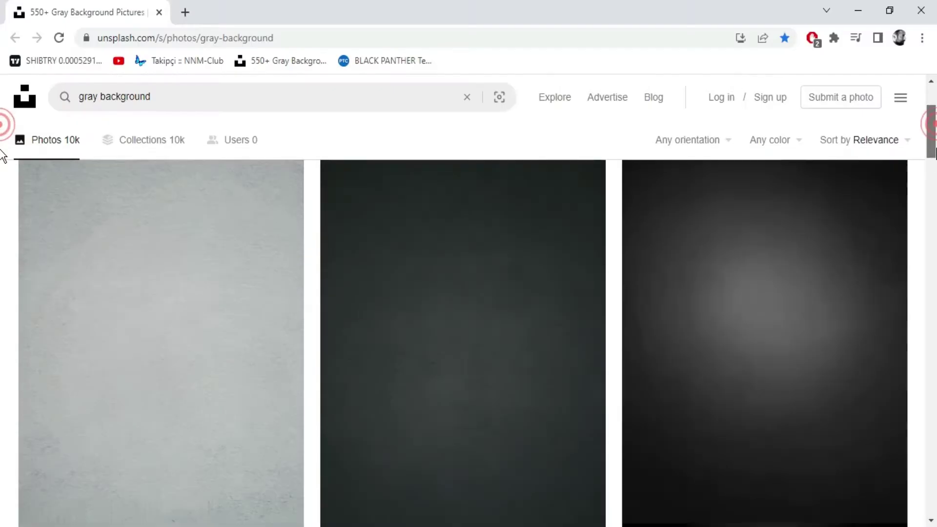
- Switch to the browser and download the mottled gray concrete texture from Unsplash's gray background photos
scroll(4, 214, down, 10)
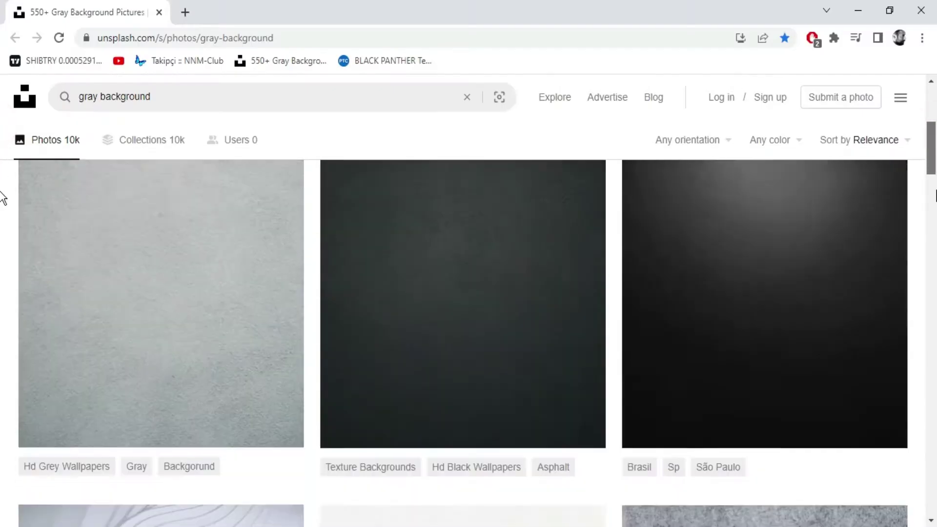
scroll(2, 230, down, 15)
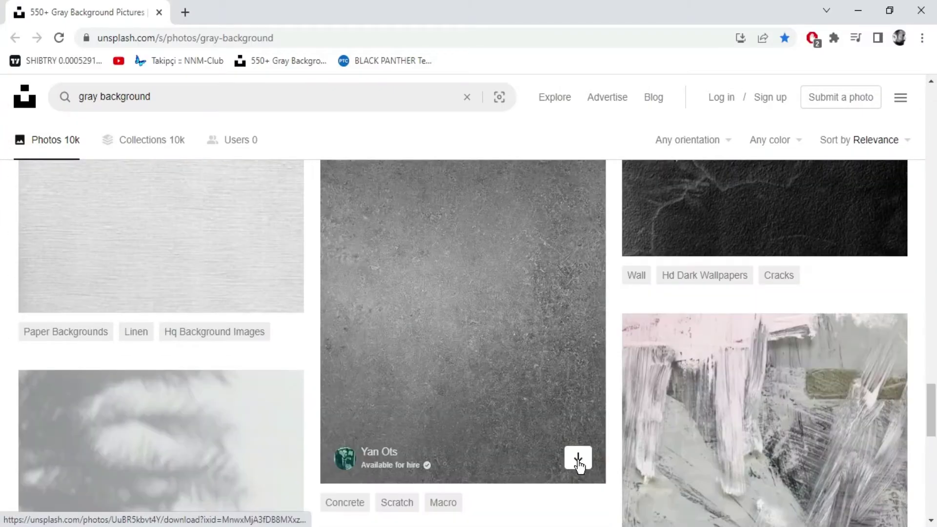
click(578, 460)
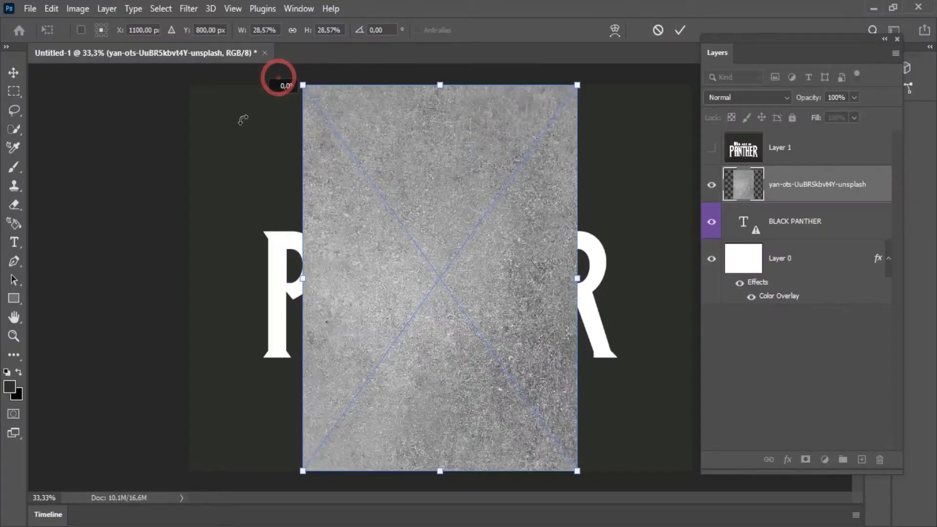
- Rotate the placed concrete texture by -90°, commit the transform and rasterize its layer
drag(279, 80, 293, 425)
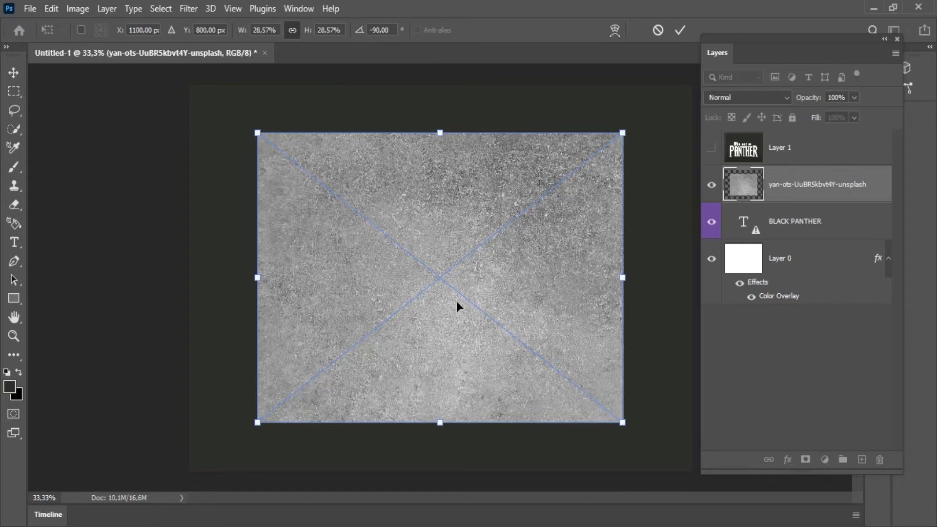
click(677, 31)
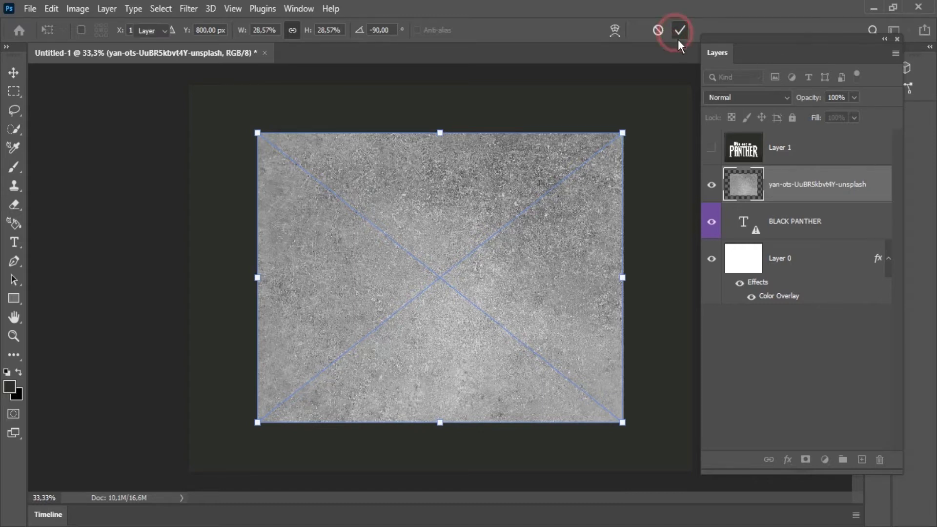
right_click(730, 183)
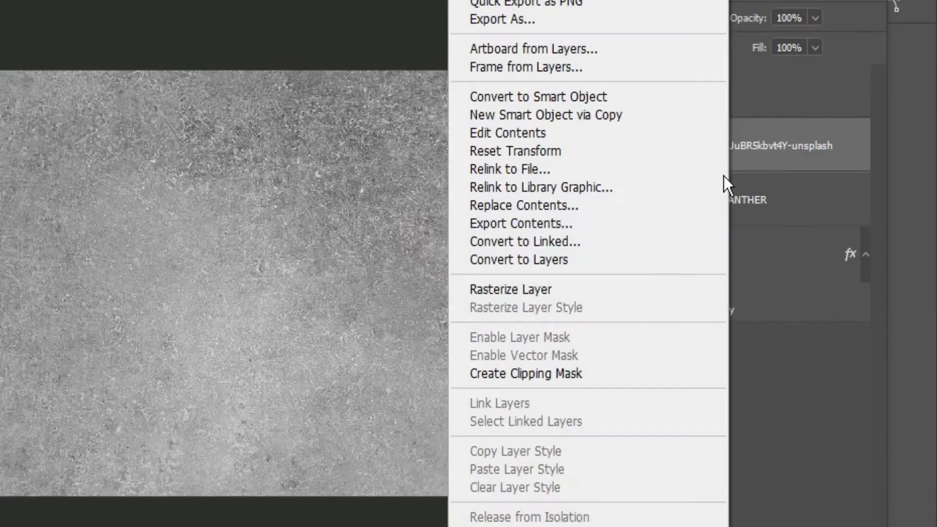
click(655, 292)
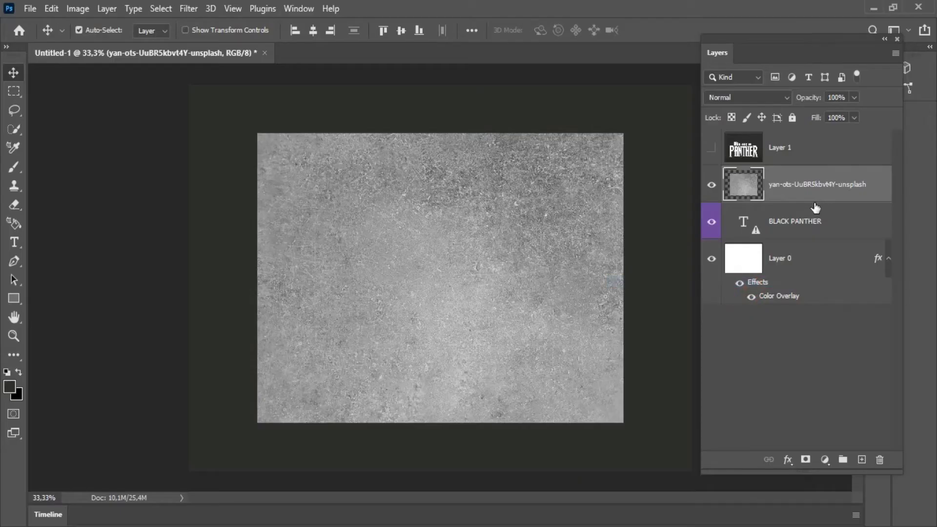
- Clip the concrete texture layer to the BLACK PANTHER text layer with a clipping mask
right_click(815, 208)
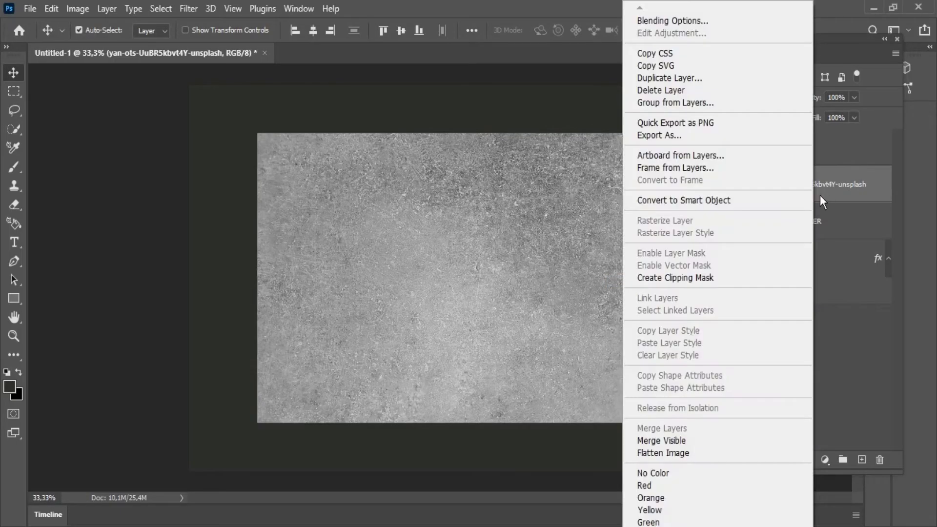
click(764, 200)
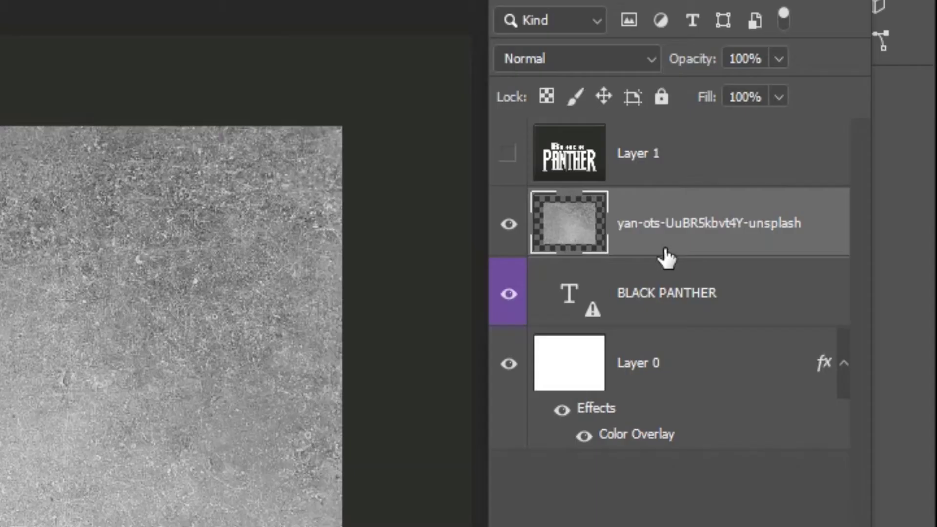
right_click(792, 202)
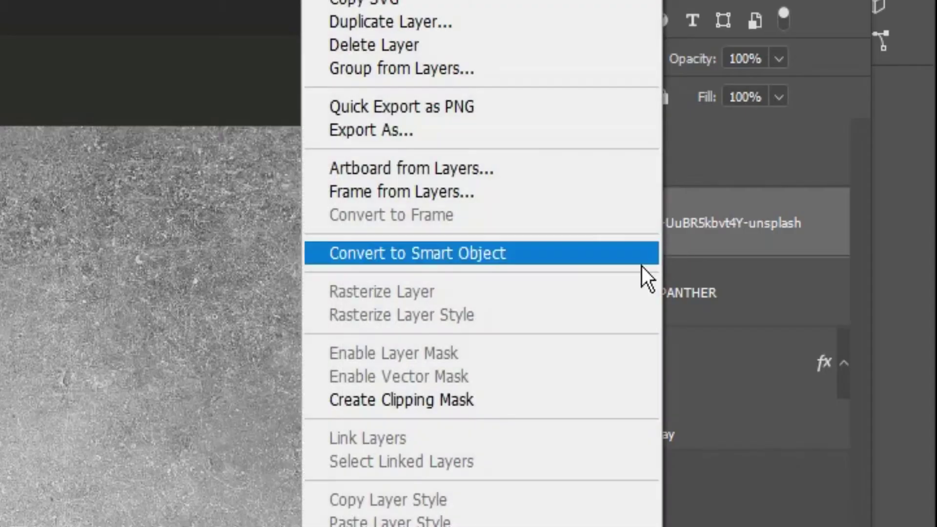
click(505, 403)
- Add a Solid Color fill layer above the texture with RGB values 20, 100, 163
click(824, 459)
click(837, 208)
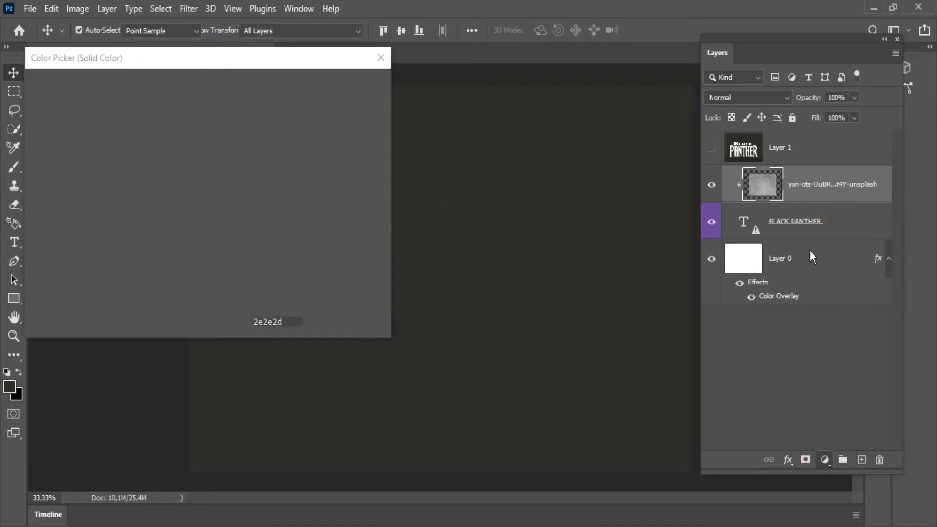
click(283, 261)
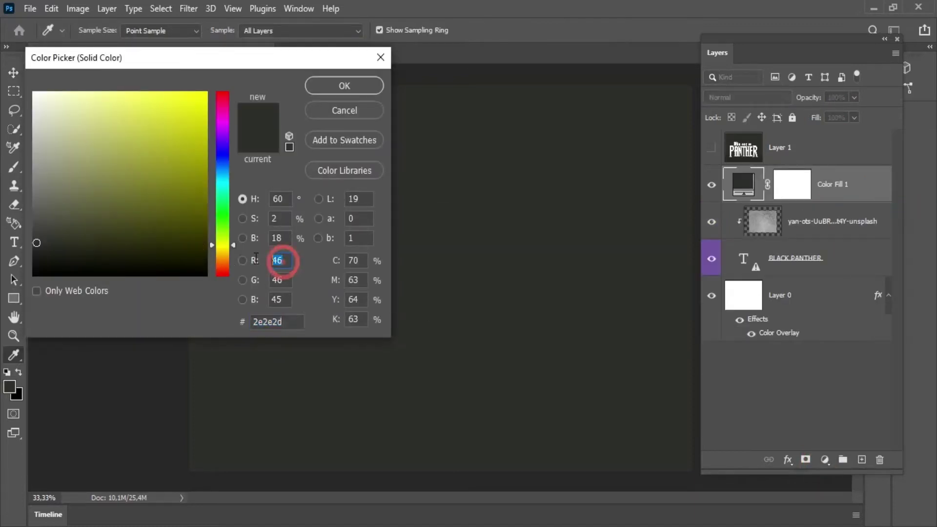
text(20)
key(Tab)
text(100)
key(Tab)
text(161)
key(BackSpace)
text(3)
key(Return)
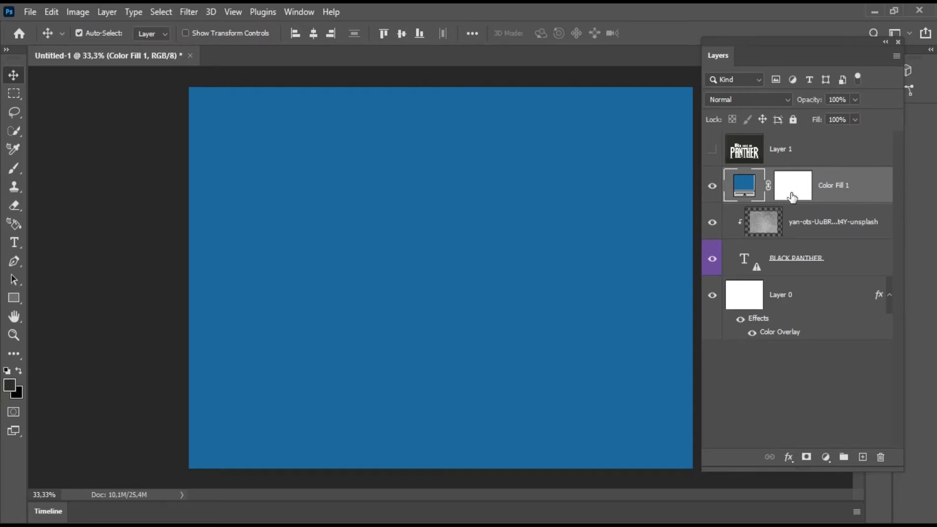
- Clip the blue color fill layer to the text and set its blend mode to Multiply
right_click(871, 195)
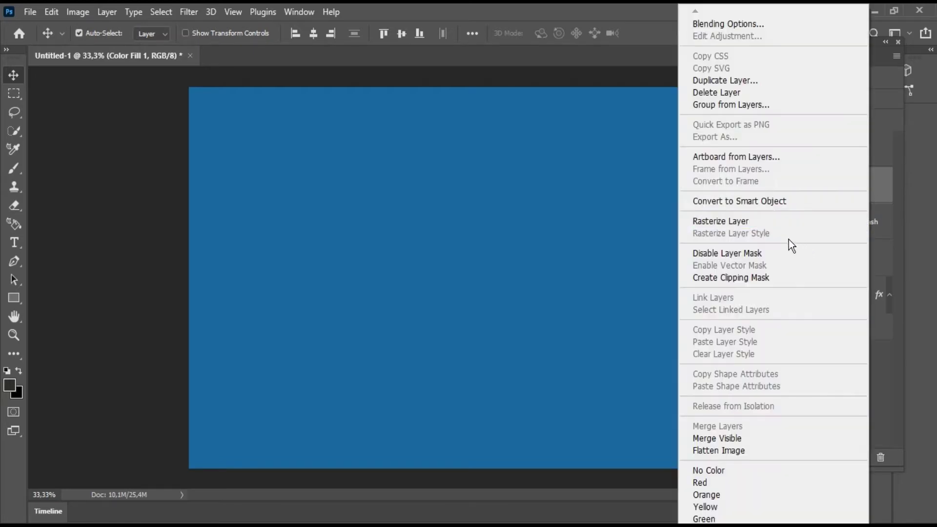
click(767, 281)
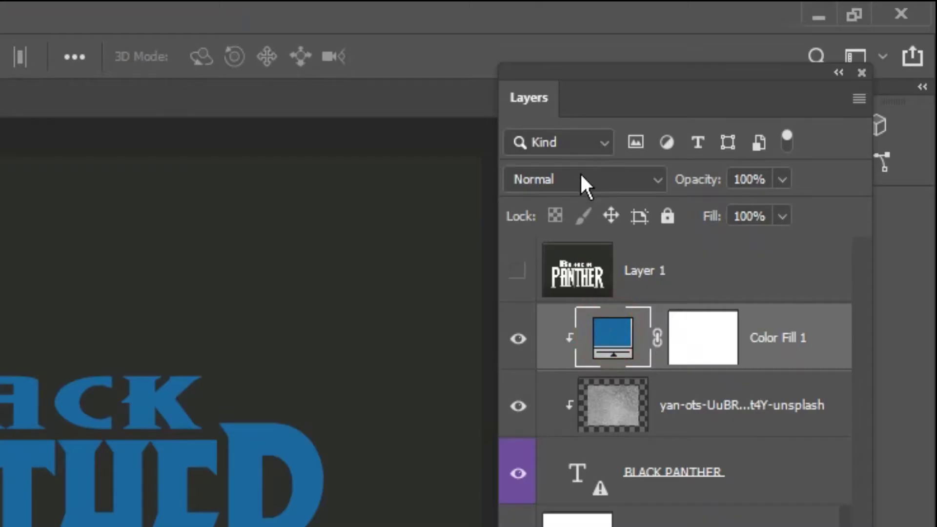
click(746, 100)
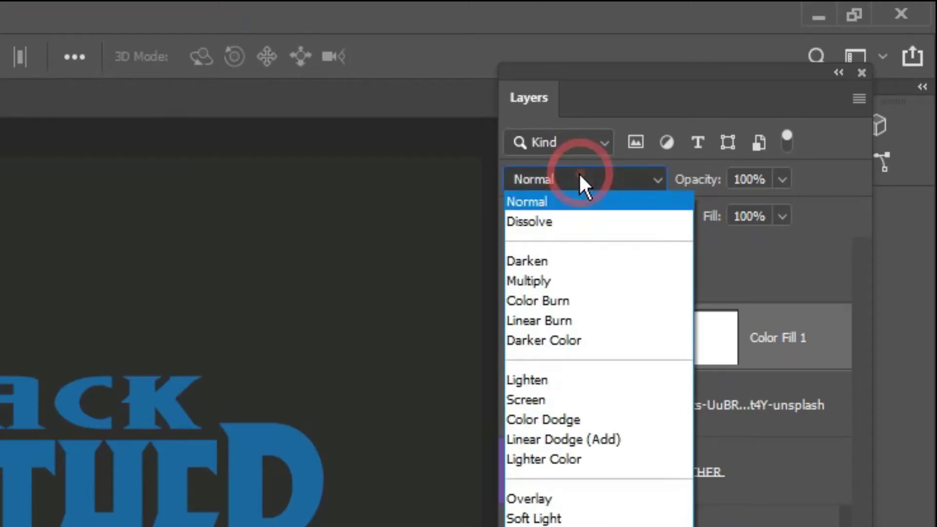
click(564, 289)
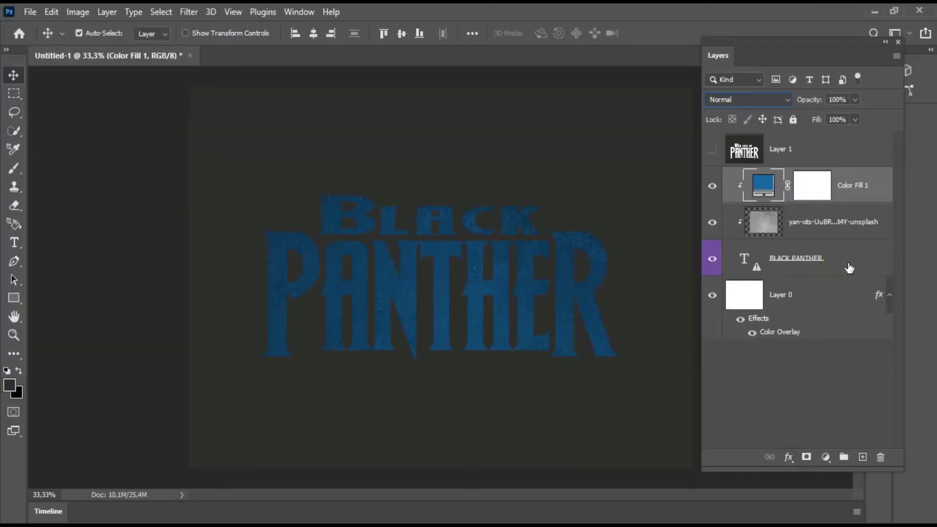
- Duplicate the BLACK PANTHER text layer and move the copy above the Color Fill 1 layer
click(847, 266)
drag(846, 266, 863, 457)
drag(835, 263, 819, 171)
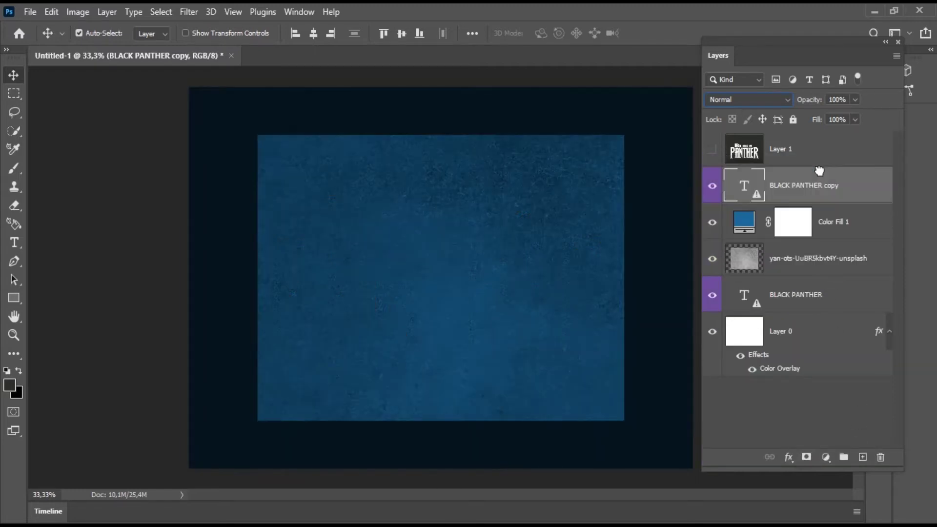
- Clip the color fill and concrete texture layers to the original BLACK PANTHER text again
click(861, 228)
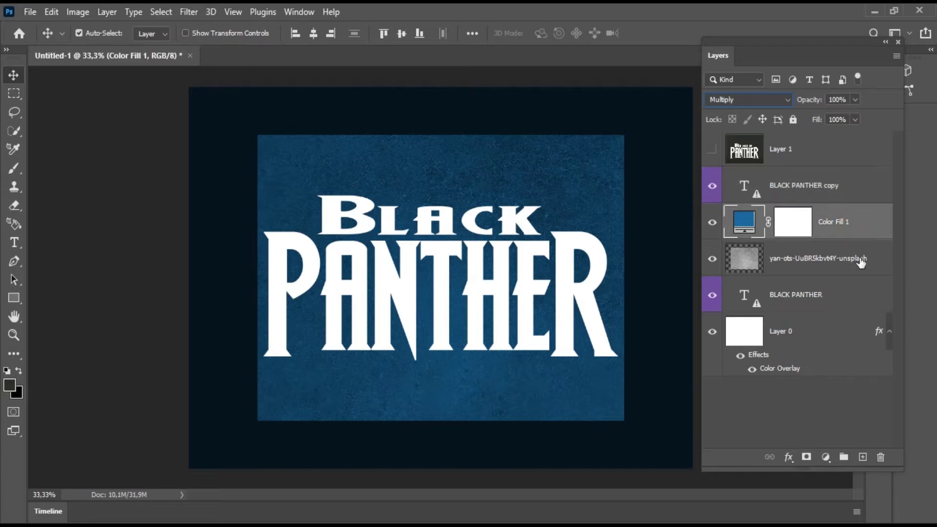
key(ctrl+alt+g)
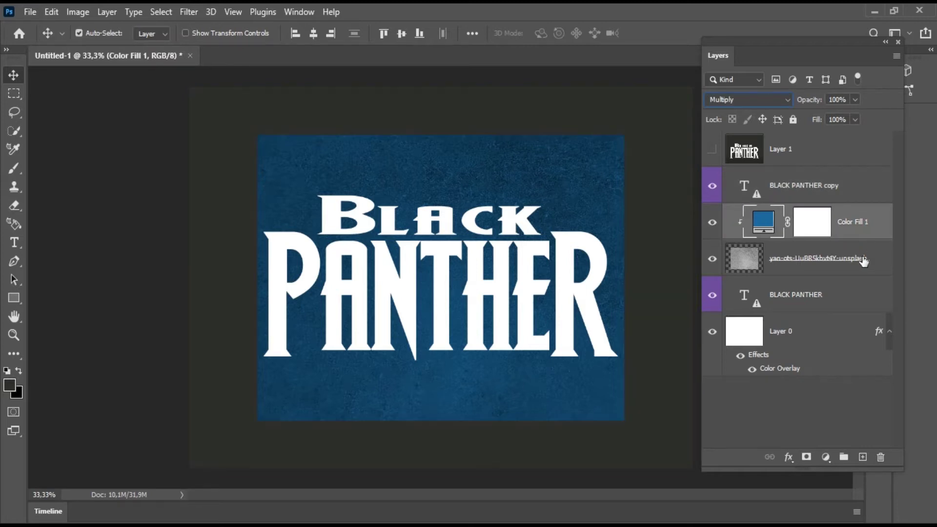
click(863, 259)
key(ctrl+alt+g)
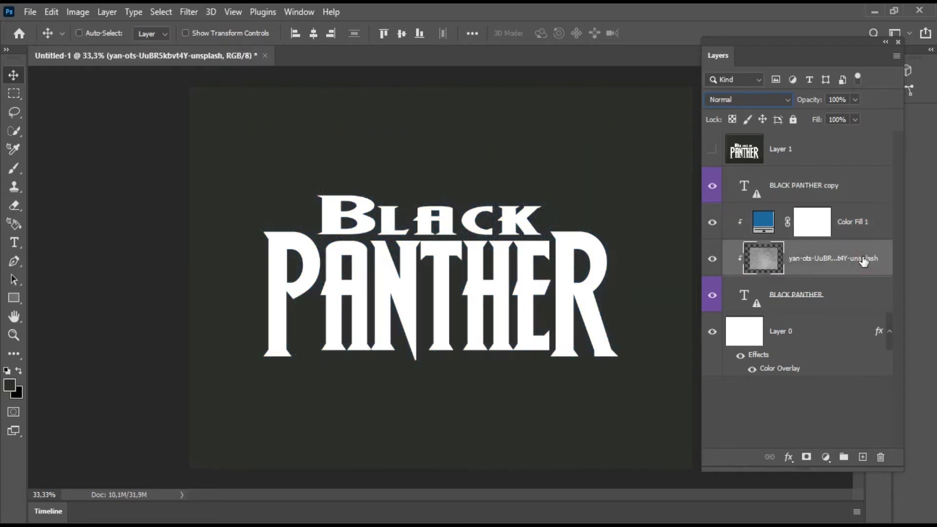
- Open the blending options of the BLACK PANTHER copy layer and set its Fill Opacity to 0%
click(840, 189)
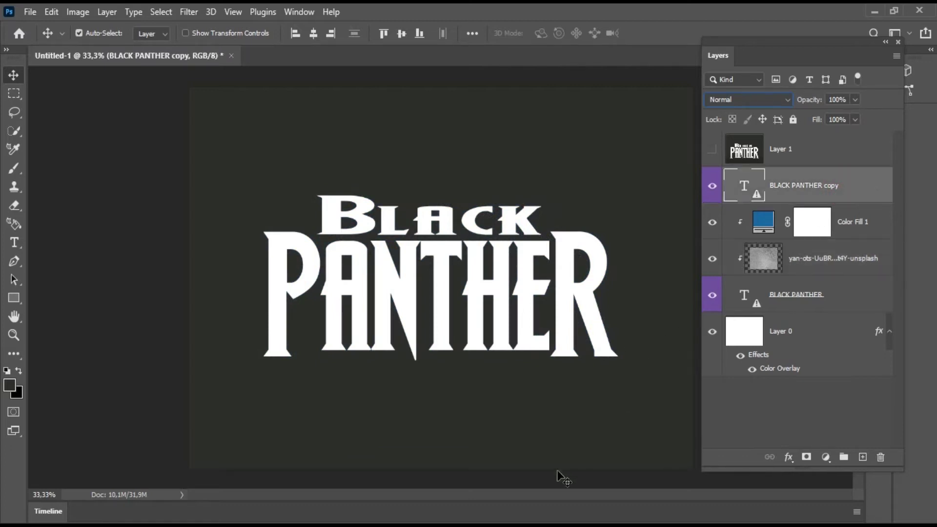
right_click(856, 189)
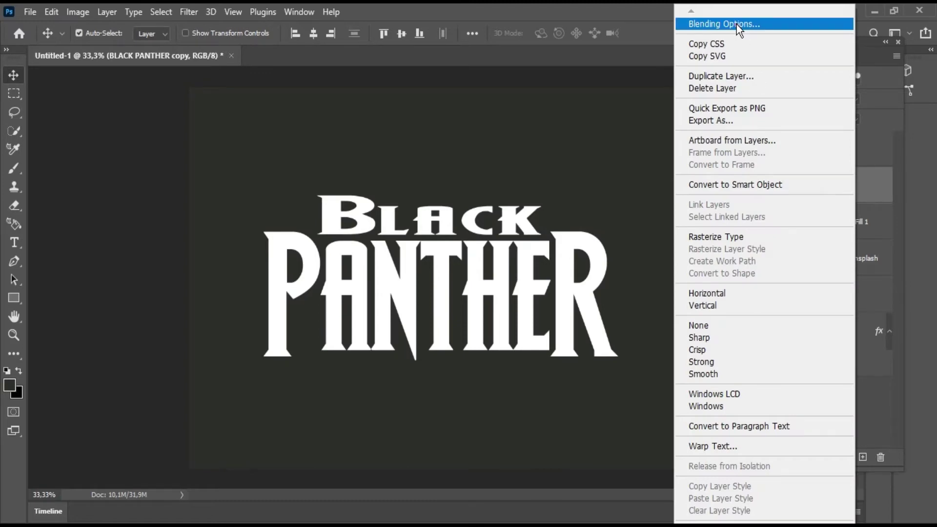
click(737, 24)
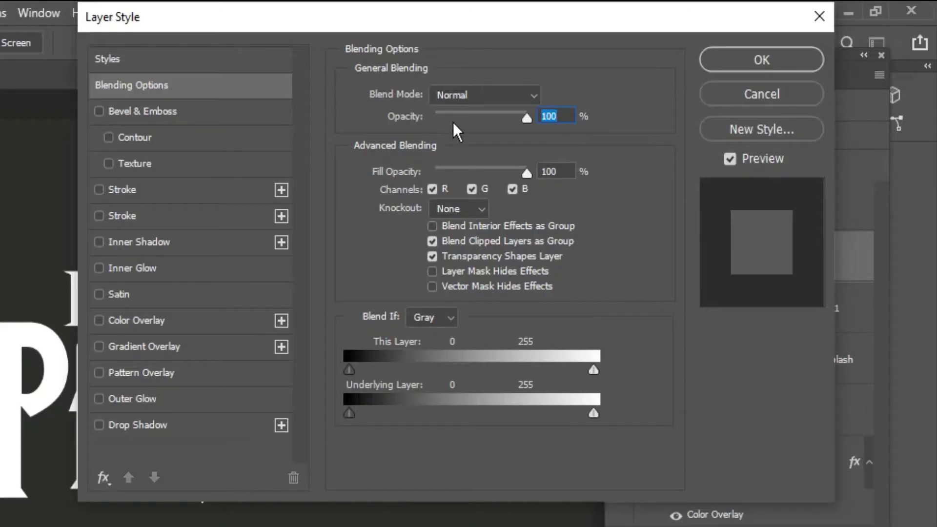
drag(441, 166, 429, 167)
- Add a Color Overlay to the BLACK PANTHER copy layer with the off-white color #fffff5
drag(346, 19, 475, 19)
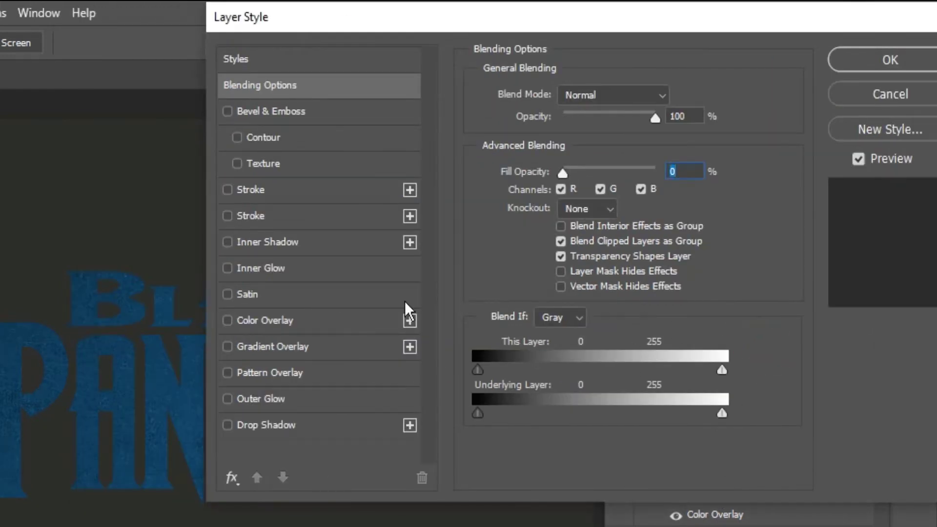
click(288, 325)
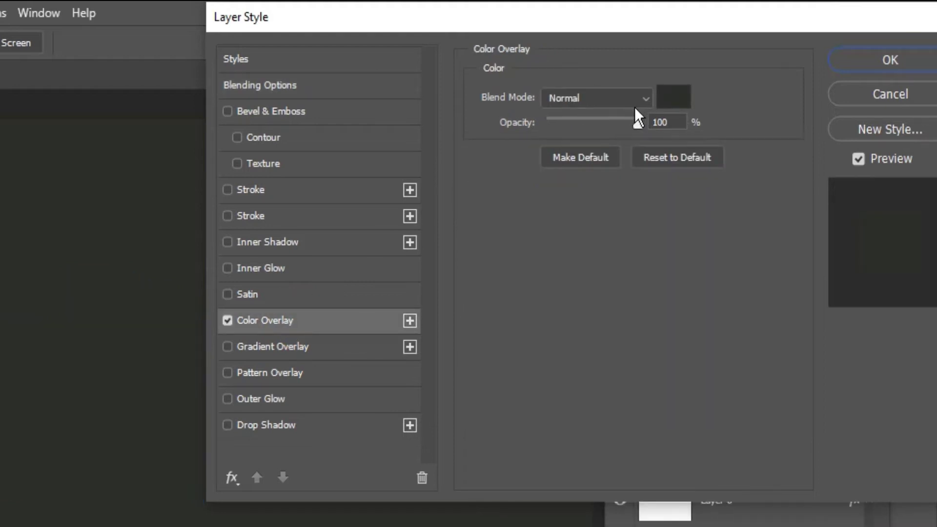
click(671, 92)
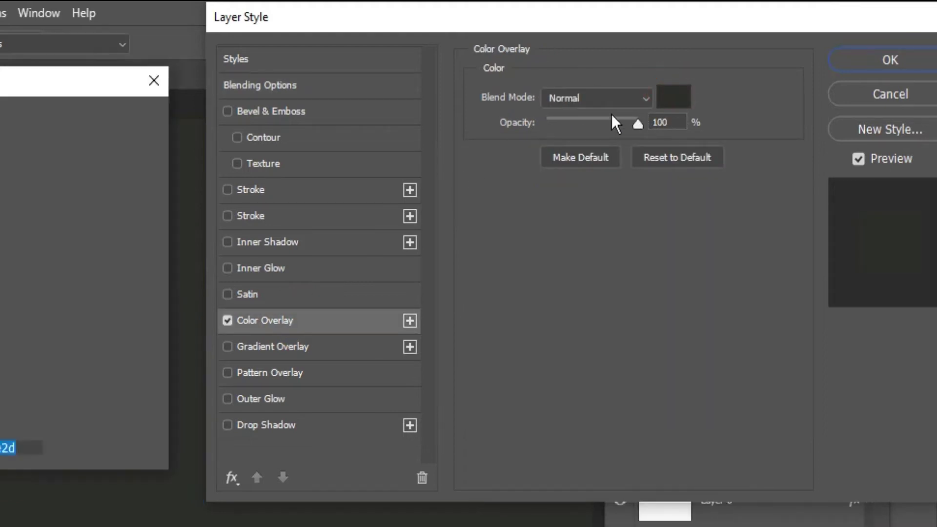
click(54, 127)
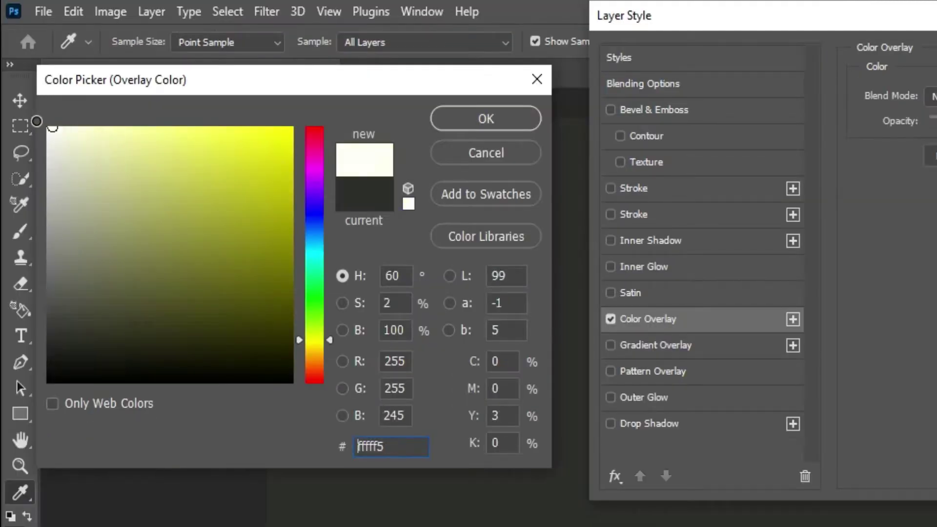
click(464, 116)
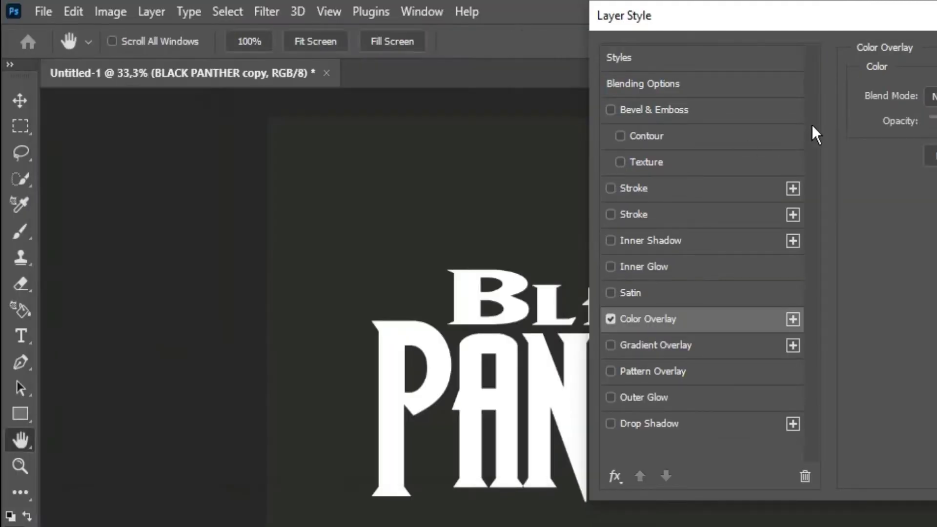
- Set the blend mode of the Color Overlay on the BLACK PANTHER copy layer to Overlay
click(601, 102)
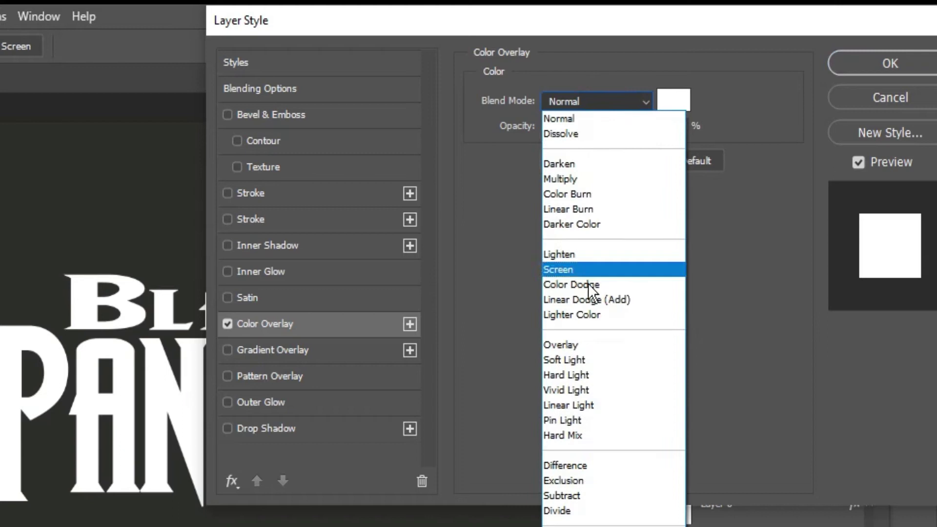
click(580, 349)
click(591, 315)
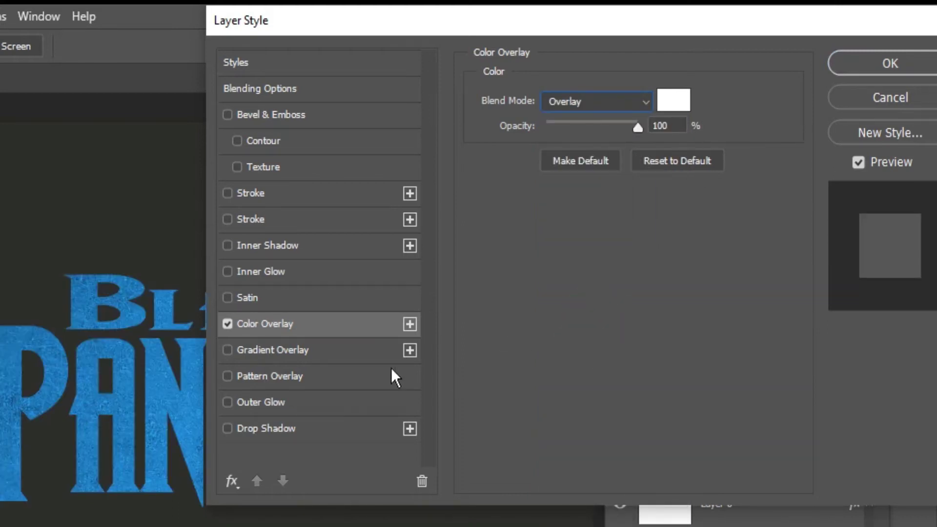
- Add a Gradient Overlay to the BLACK PANTHER copy layer and choose the black-to-white preset (Siyah, Beyaz) from Temel Renkler
click(309, 350)
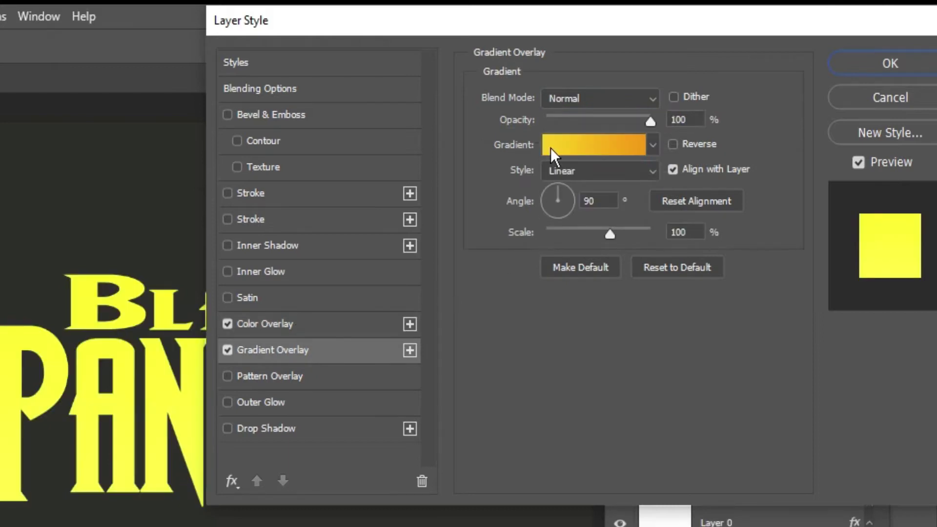
click(548, 146)
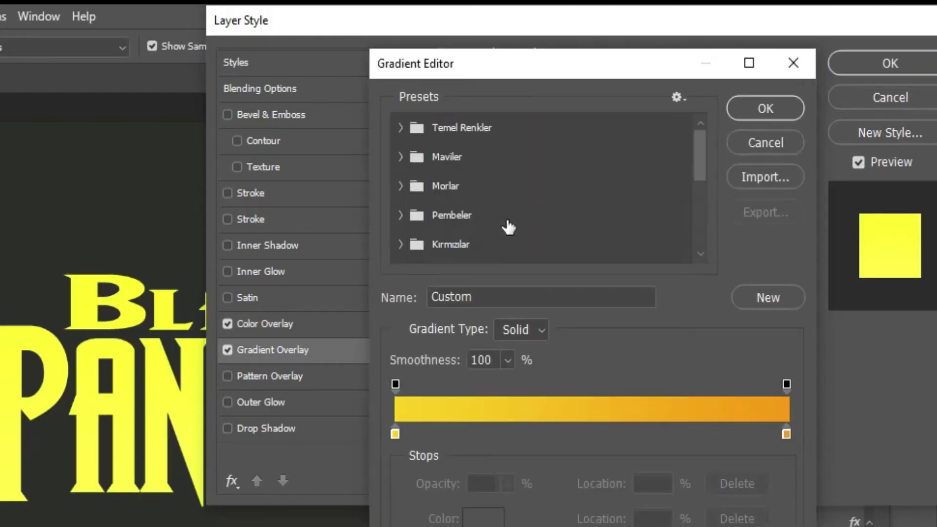
click(408, 129)
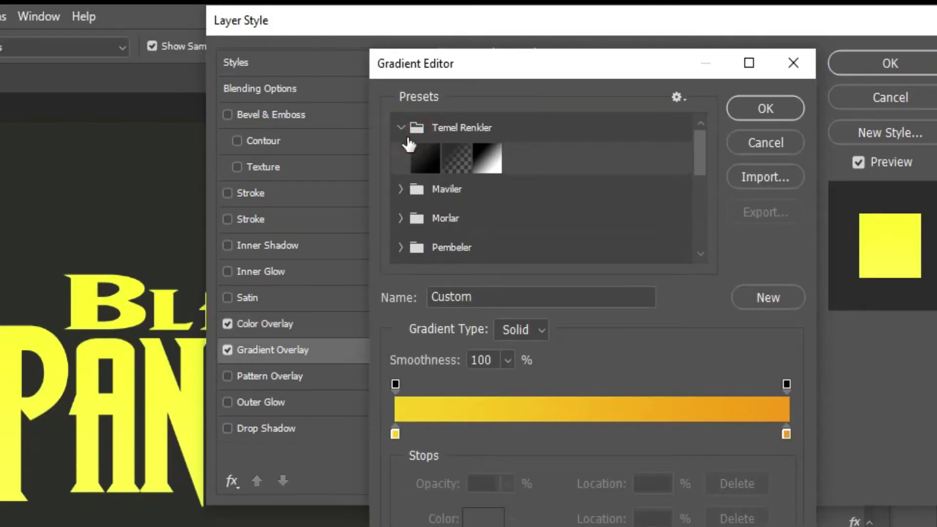
click(459, 171)
click(488, 159)
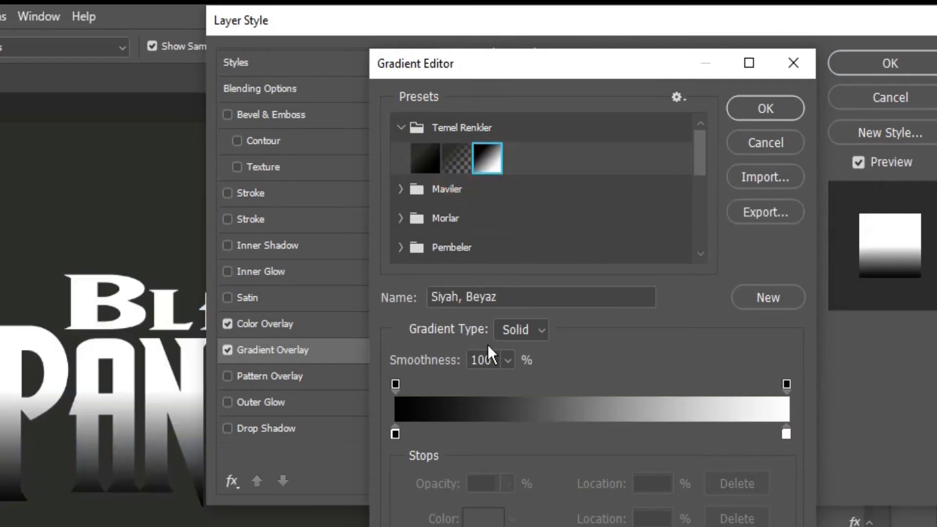
- Set the gradient's end opacity stop to 0% and its end color stop to black (#000000), and accept the gradient
click(786, 384)
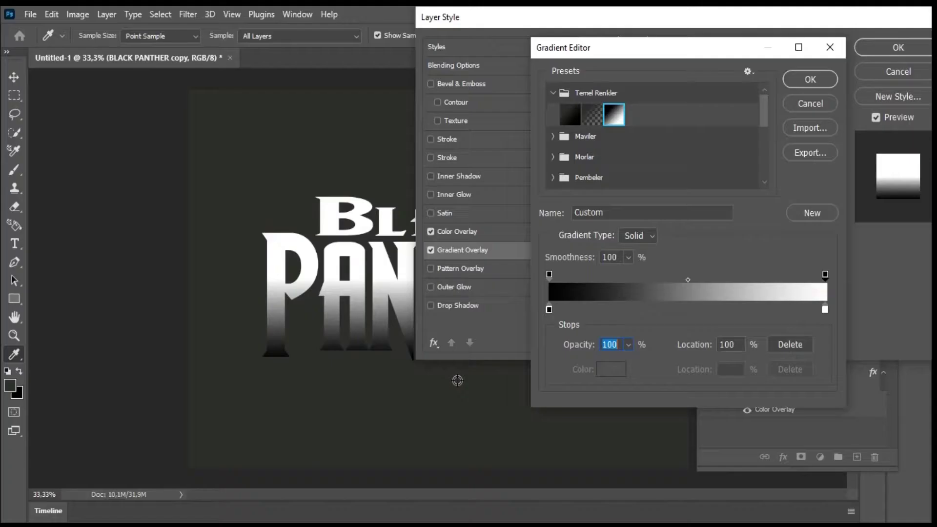
text(0)
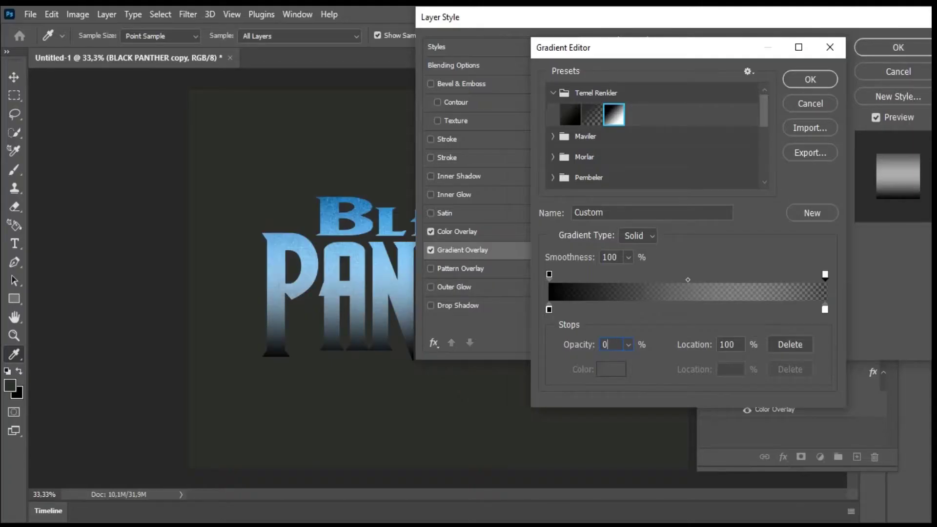
click(825, 309)
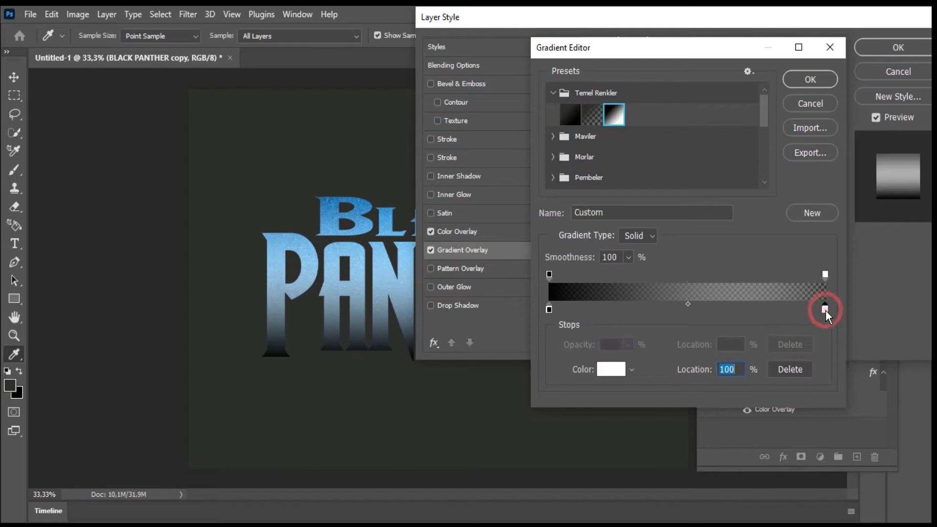
click(611, 373)
drag(180, 237, 227, 300)
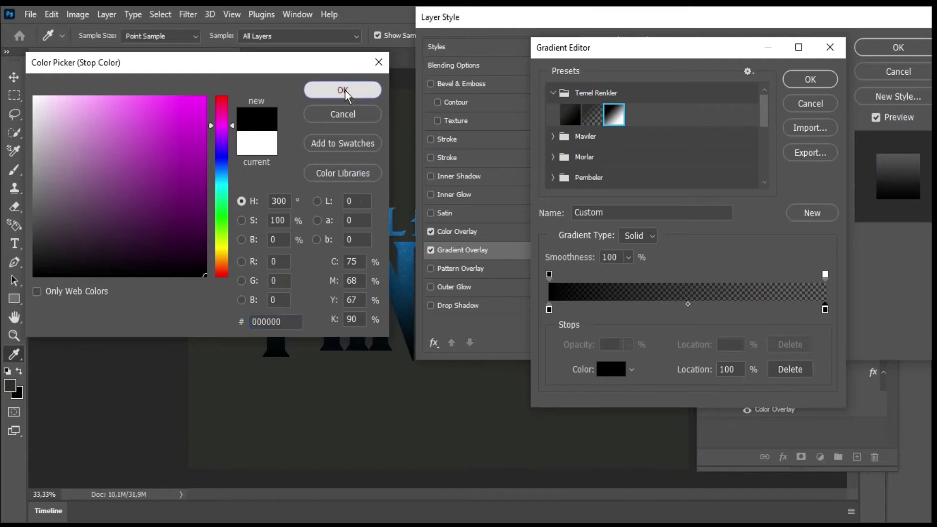
click(343, 91)
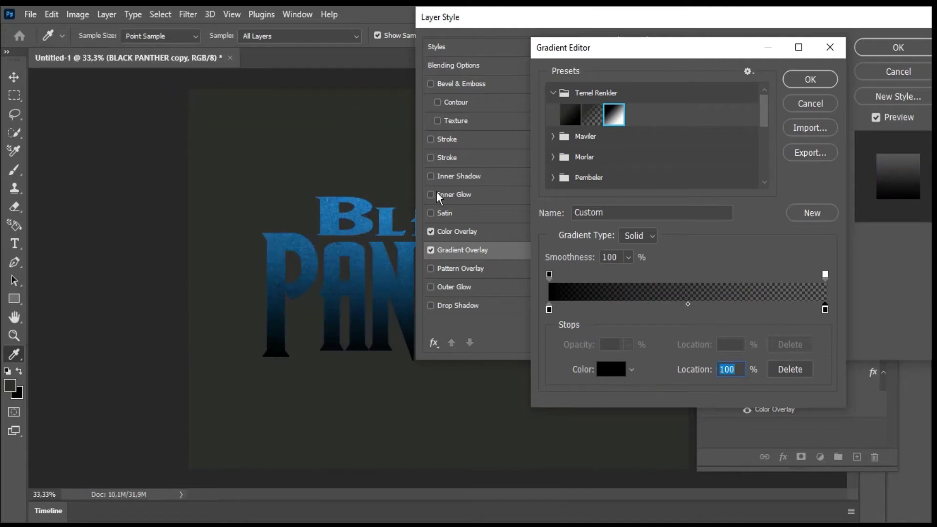
click(548, 308)
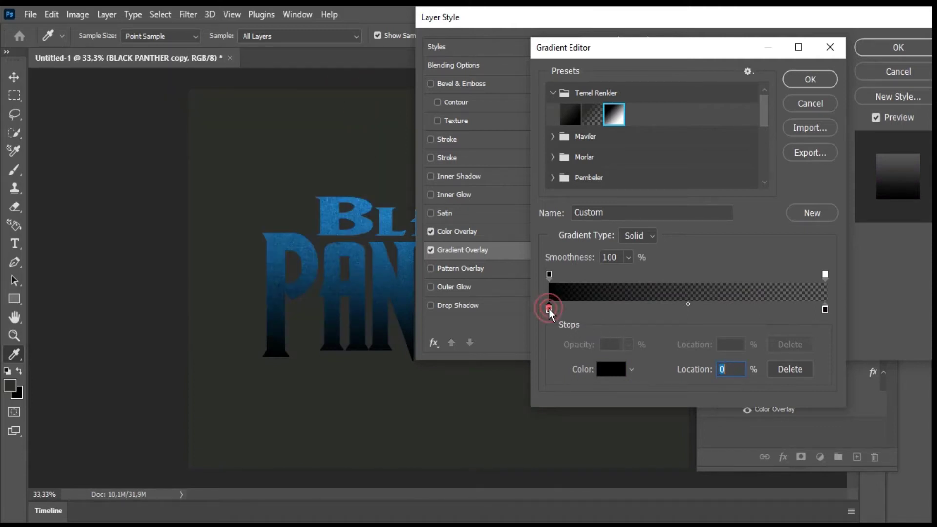
click(549, 273)
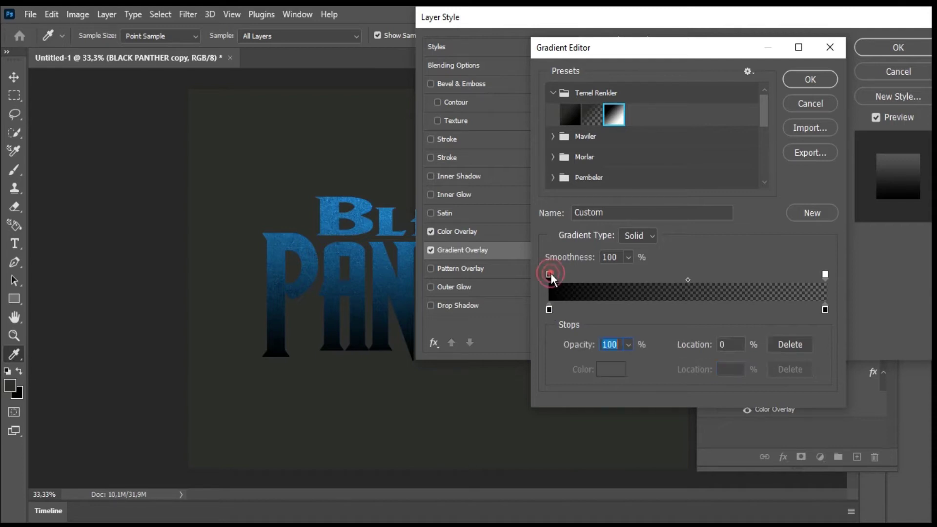
click(548, 308)
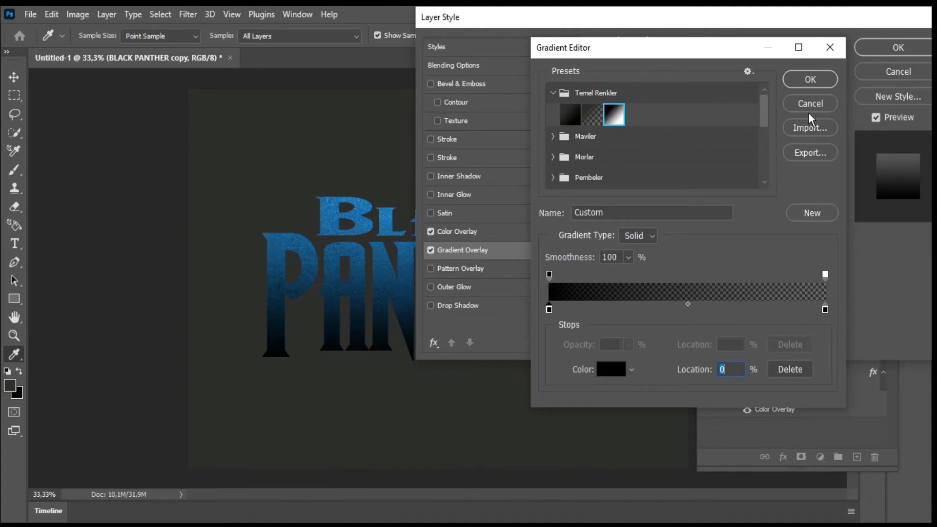
click(809, 88)
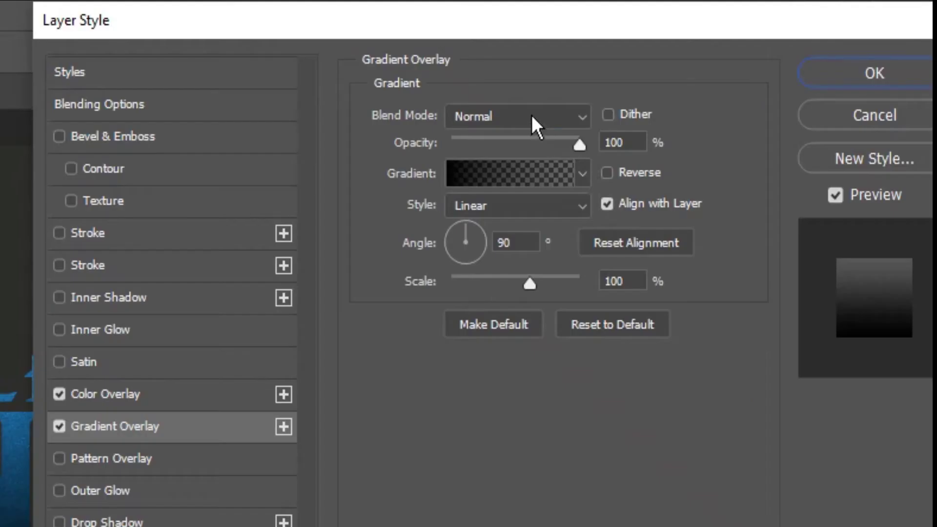
- Set the Gradient Overlay's blend mode to Multiply and its opacity to 80%
click(703, 73)
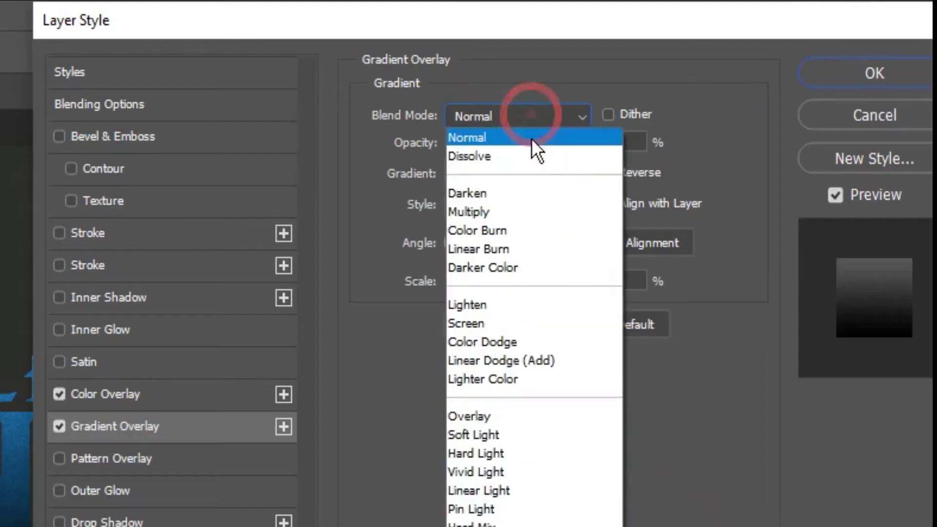
click(698, 126)
click(525, 210)
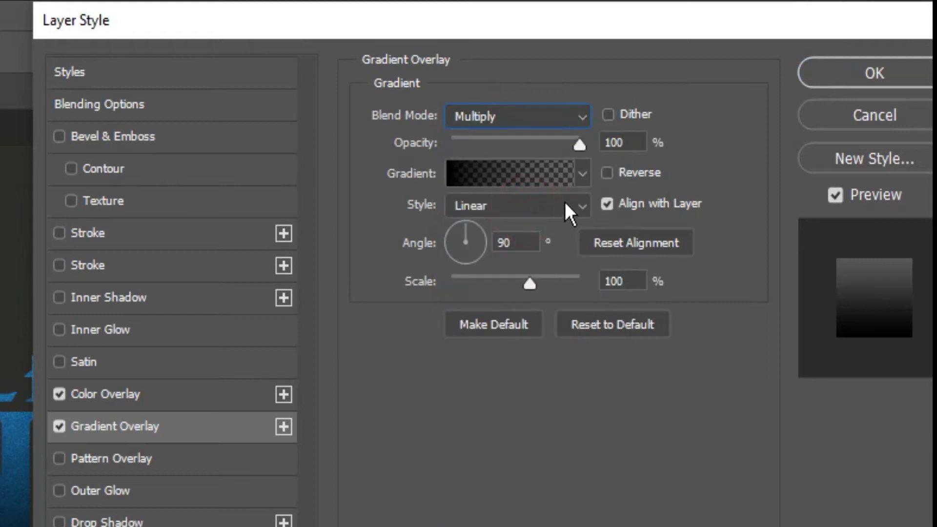
click(629, 143)
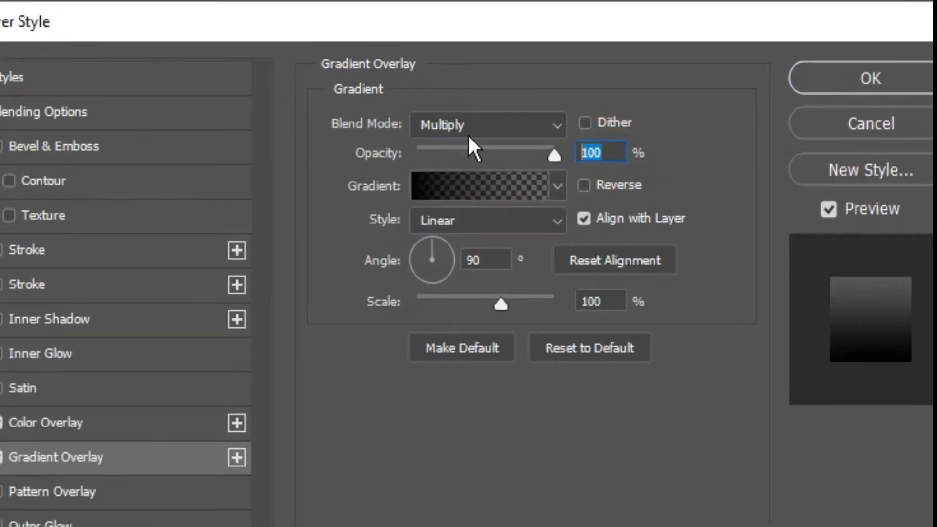
text(80)
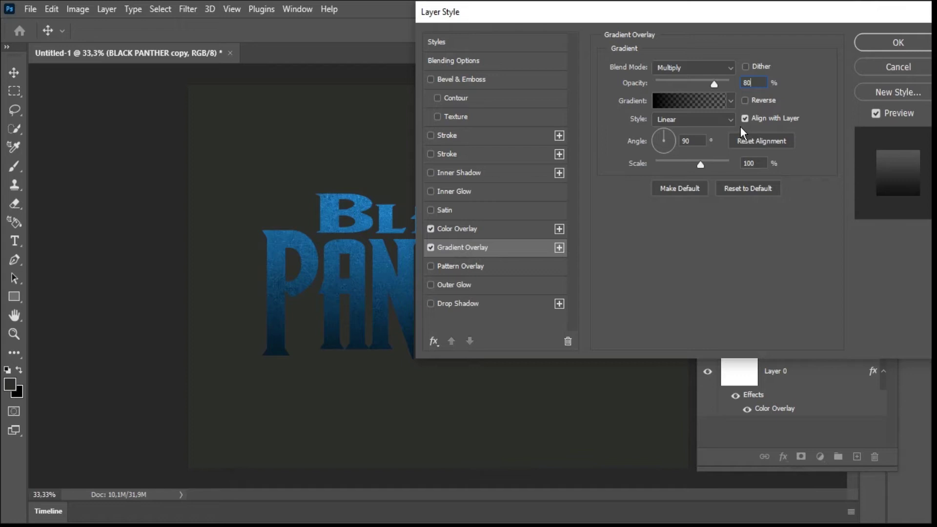
- Try a 50° angle for the Gradient Overlay and set it back to 90°
click(689, 141)
text(50)
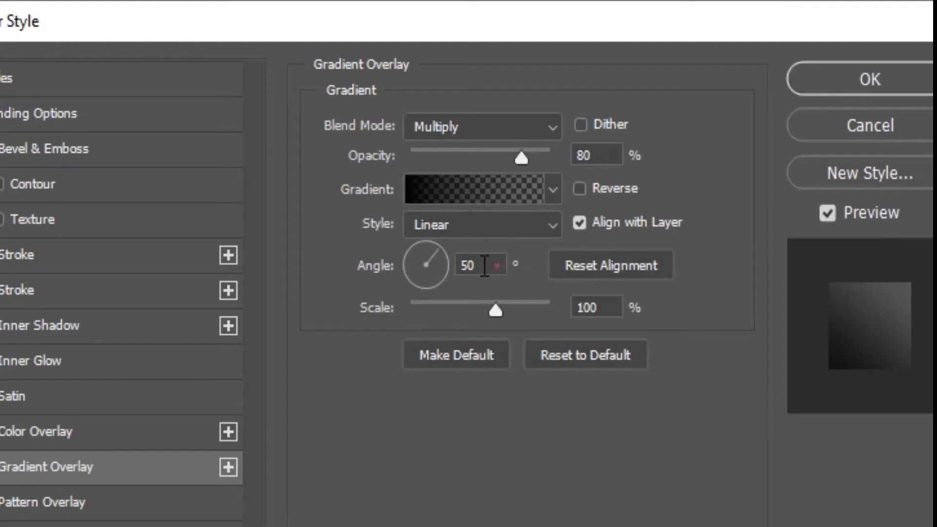
click(691, 141)
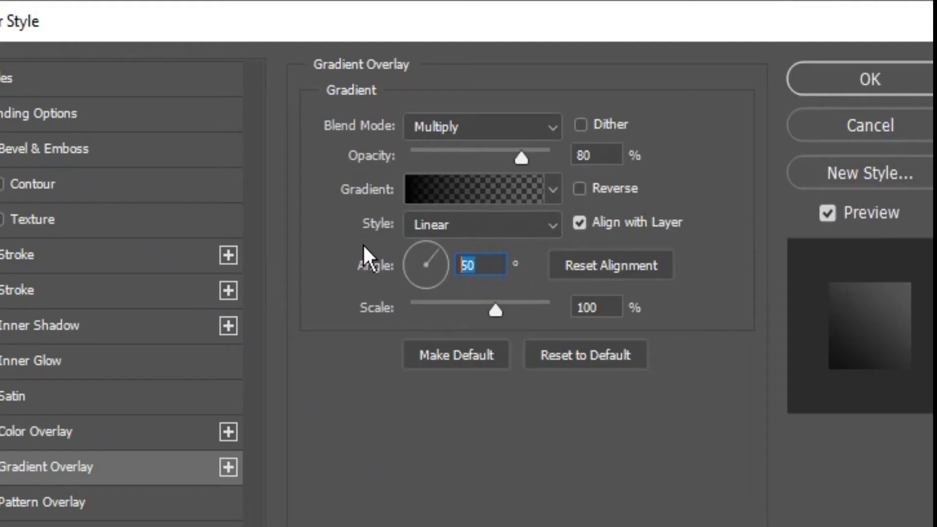
text(90)
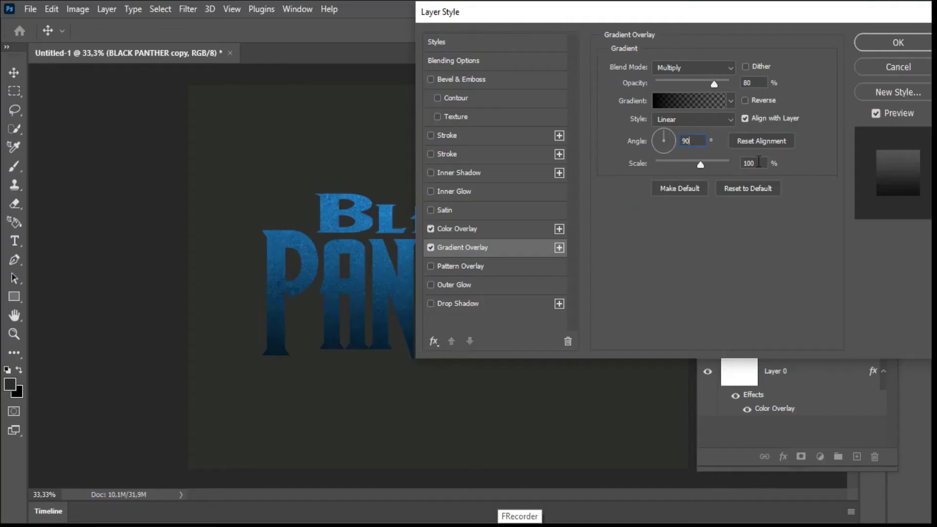
- Set the Gradient Overlay's scale to 50% and apply the layer style
click(755, 163)
text(50)
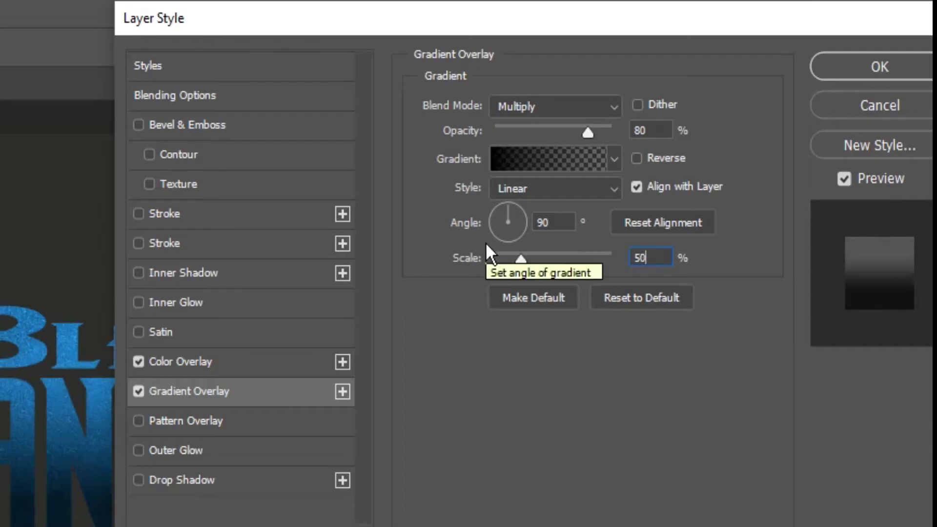
click(856, 79)
- Duplicate the original BLACK PANTHER text layer and place the duplicate directly above the BLACK PANTHER copy layer
drag(836, 337, 791, 185)
click(842, 345)
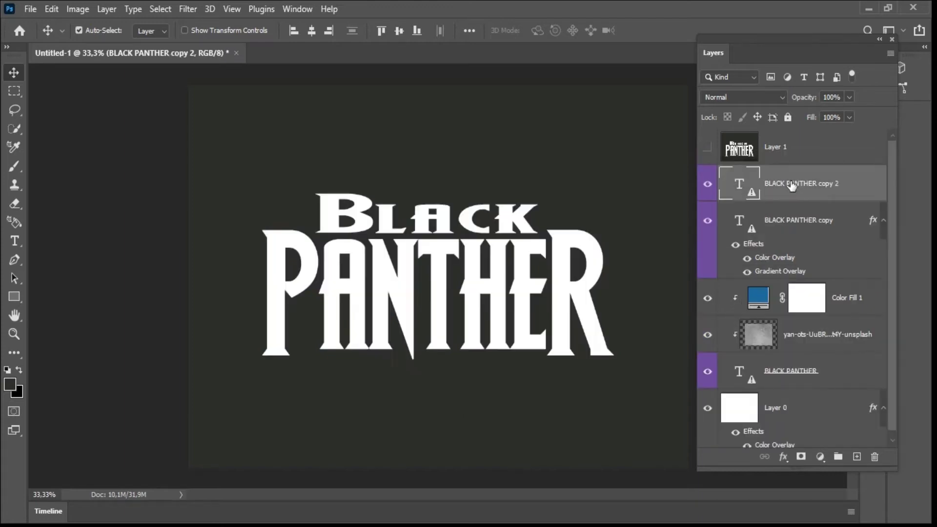
- Add a Bevel & Emboss to the BLACK PANTHER copy 2 layer with a depth of 1000% and a size of 20 px
right_click(861, 198)
click(760, 22)
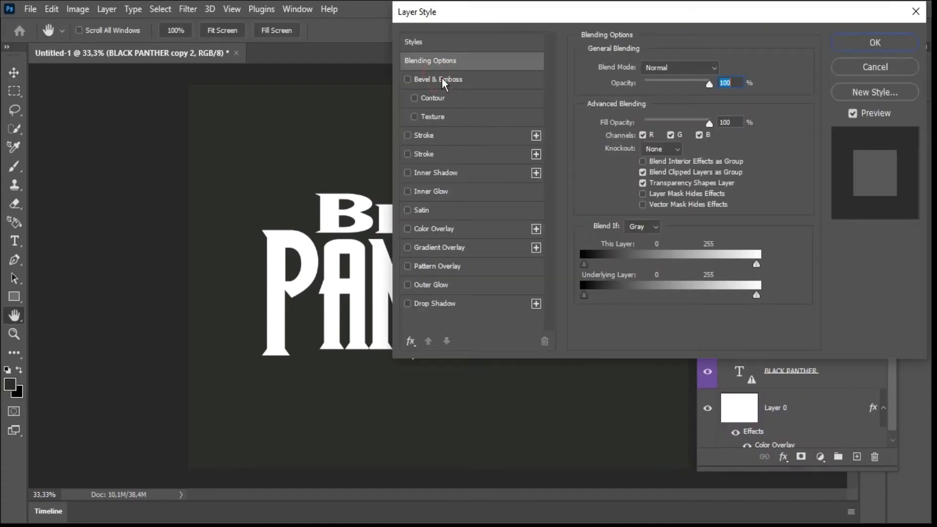
click(441, 78)
click(701, 96)
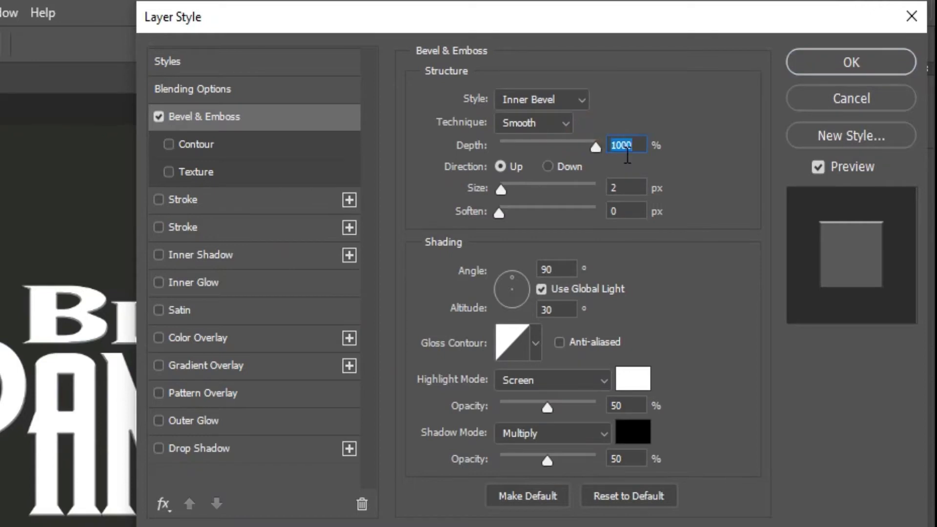
click(616, 187)
text(0)
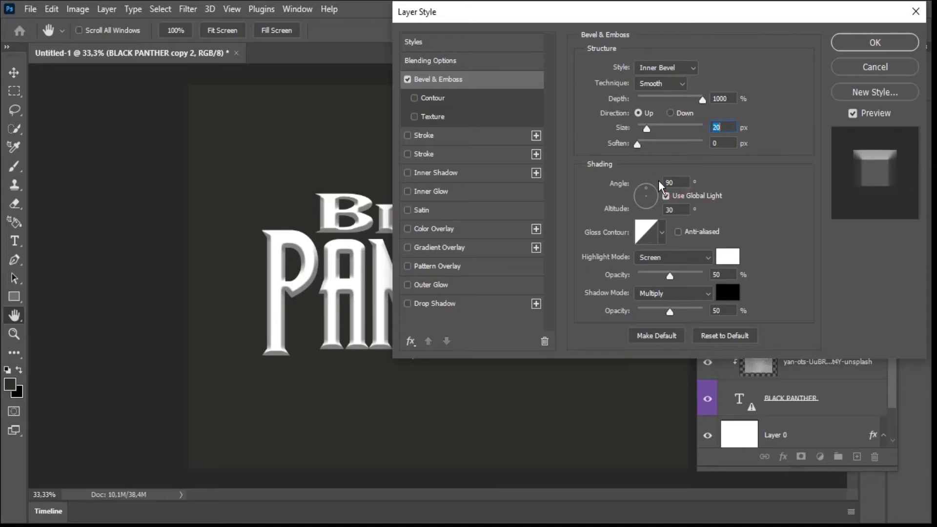
- Set the Bevel & Emboss shading angle to 55° and its altitude to 35°
double_click(551, 269)
text(55)
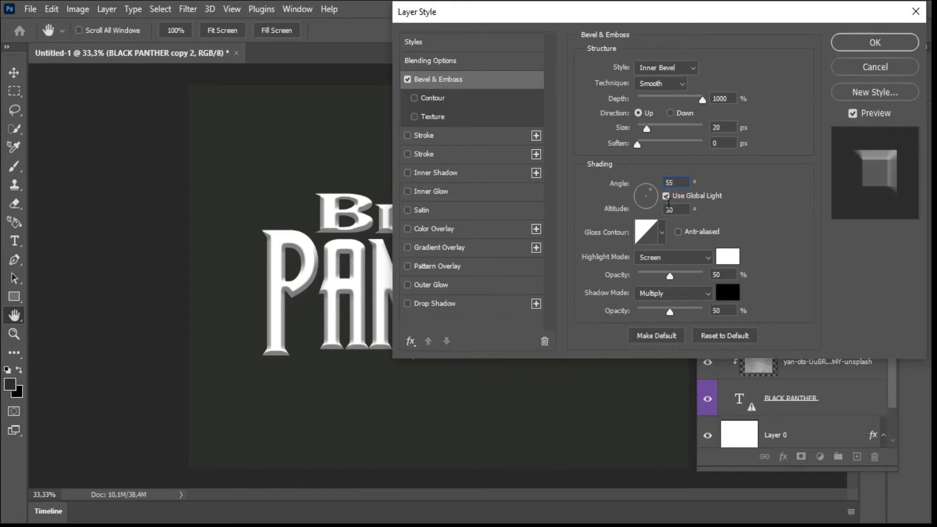
click(674, 209)
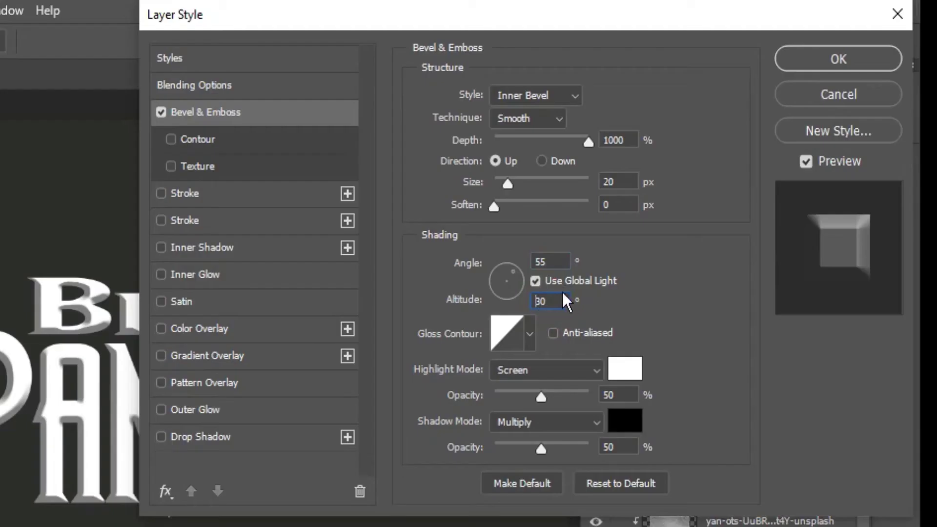
drag(566, 300, 526, 295)
text(3)
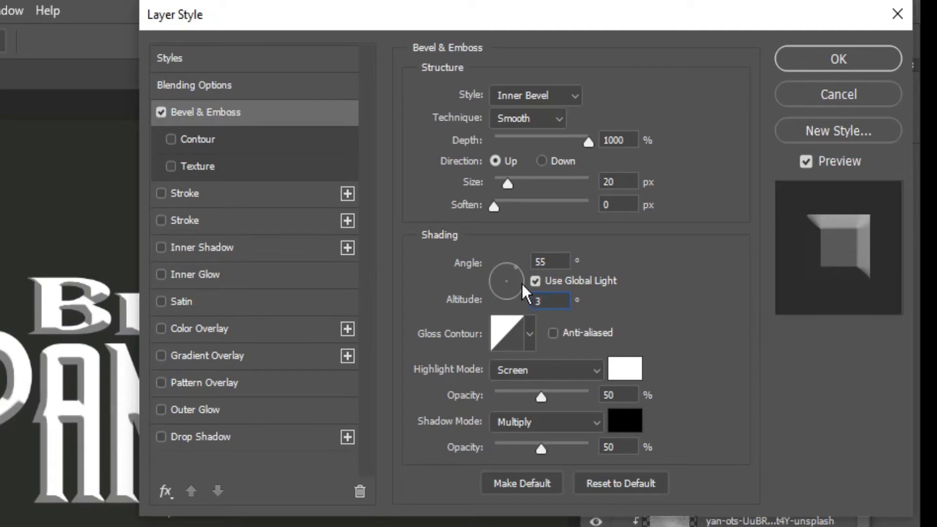
text(5)
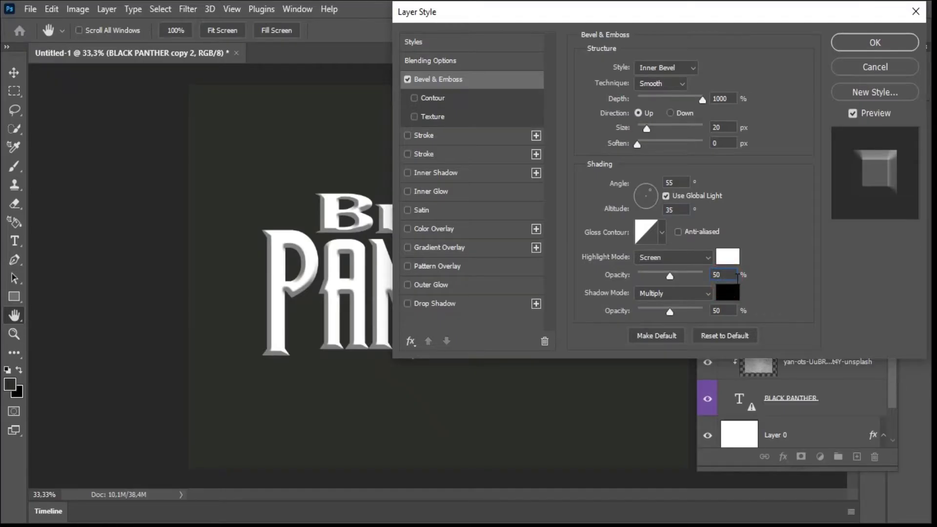
- Set the bevel's highlight opacity to 45% and its shadow opacity to 40%
click(617, 394)
text(45)
double_click(722, 311)
text(40)
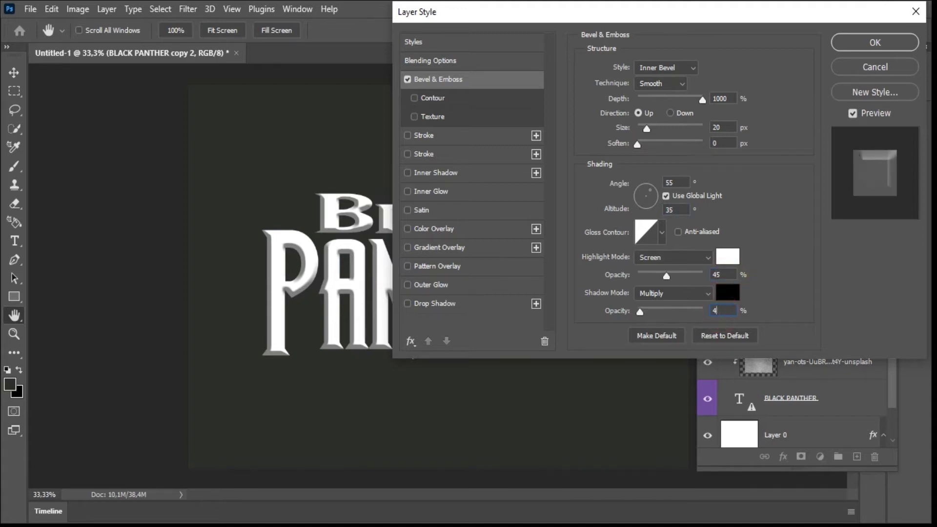
- Change the bevel's highlight color to the golden yellow #f3c717
click(727, 257)
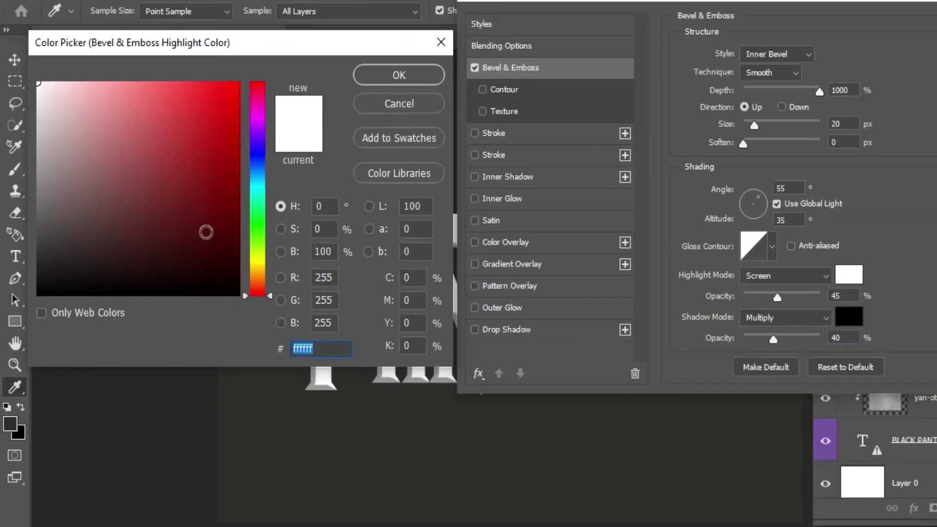
click(260, 267)
click(221, 92)
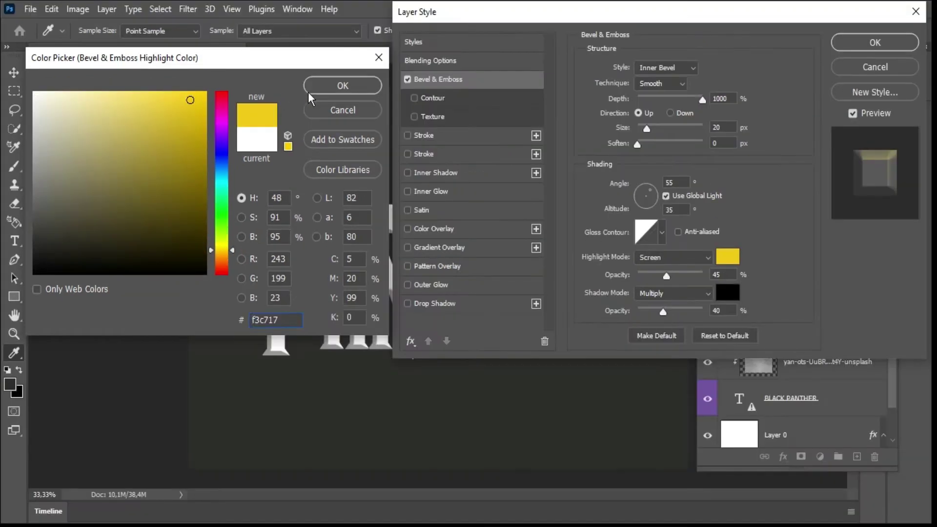
click(399, 75)
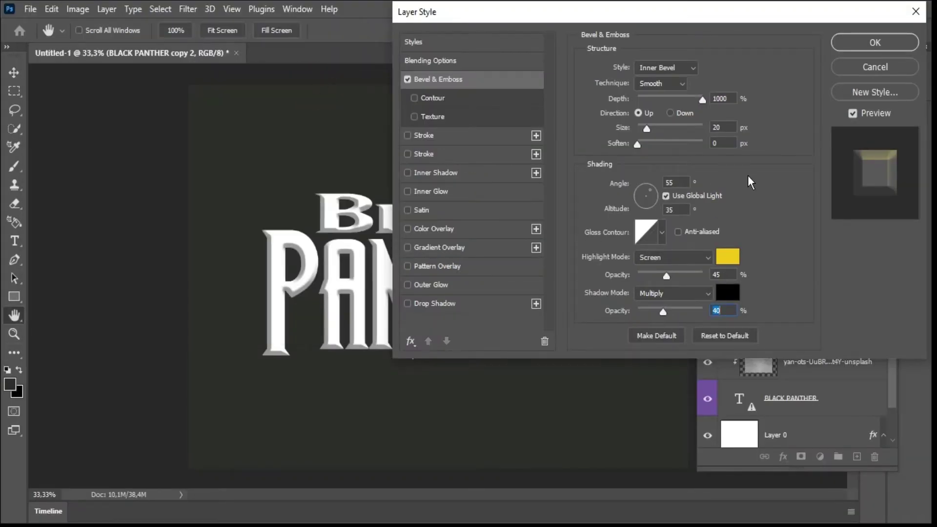
- Add a Stroke to the BLACK PANTHER copy 2 layer with a size of 10 px and the position Inside
click(414, 139)
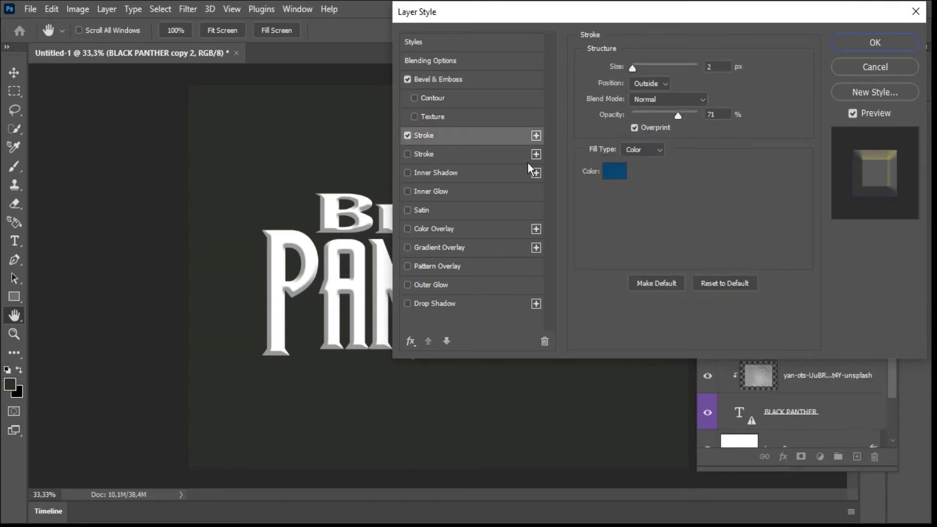
double_click(716, 65)
text(10)
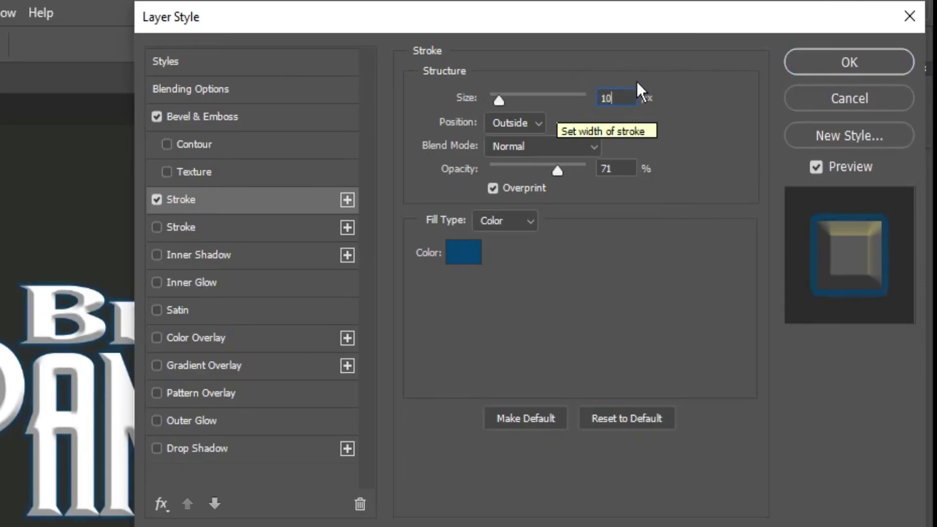
click(521, 124)
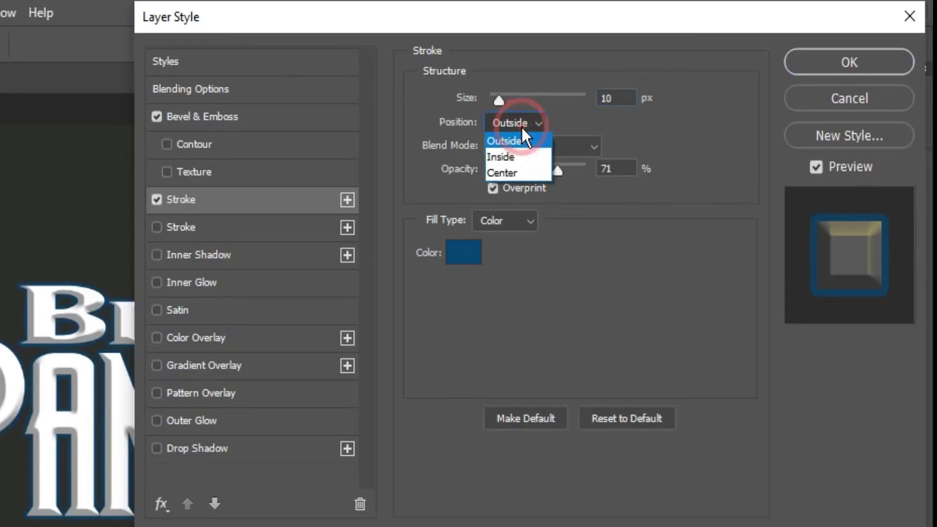
click(521, 160)
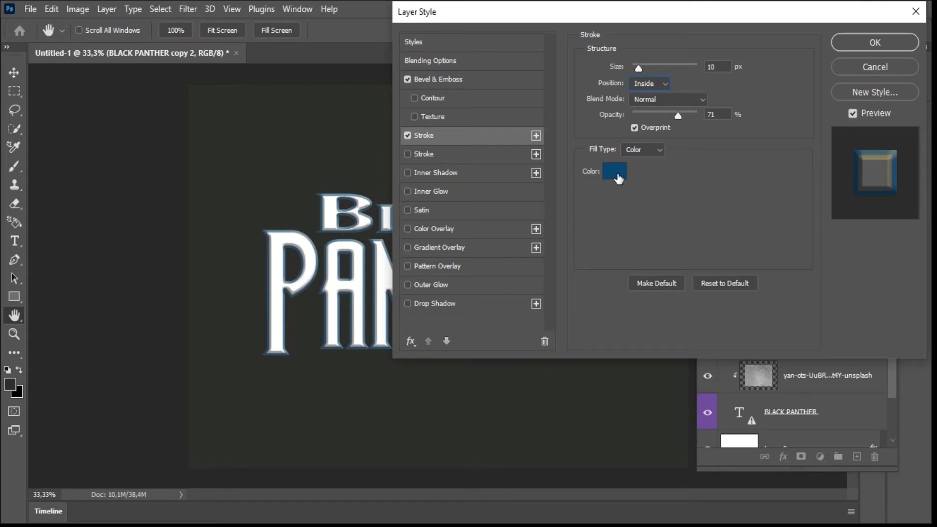
- Change the stroke color to the muted gold with RGB values 220, 190, 105
click(464, 252)
click(274, 258)
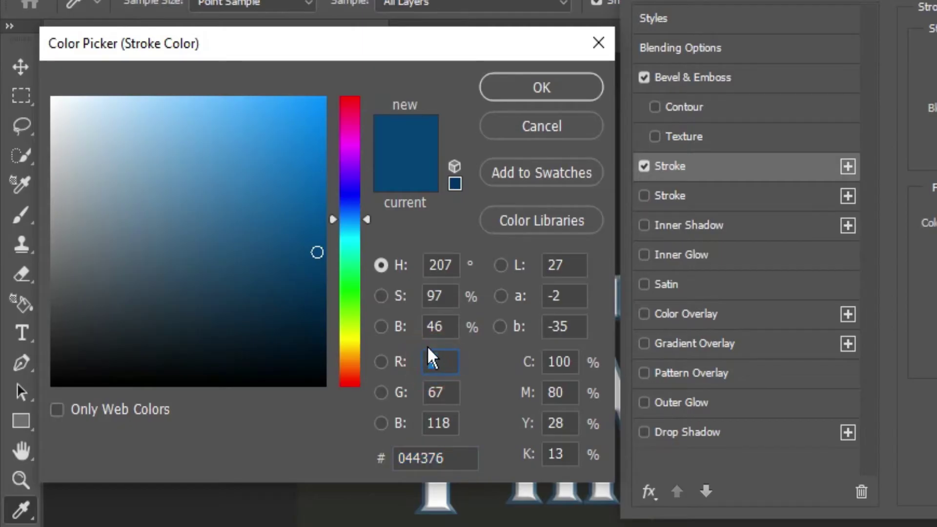
text(120)
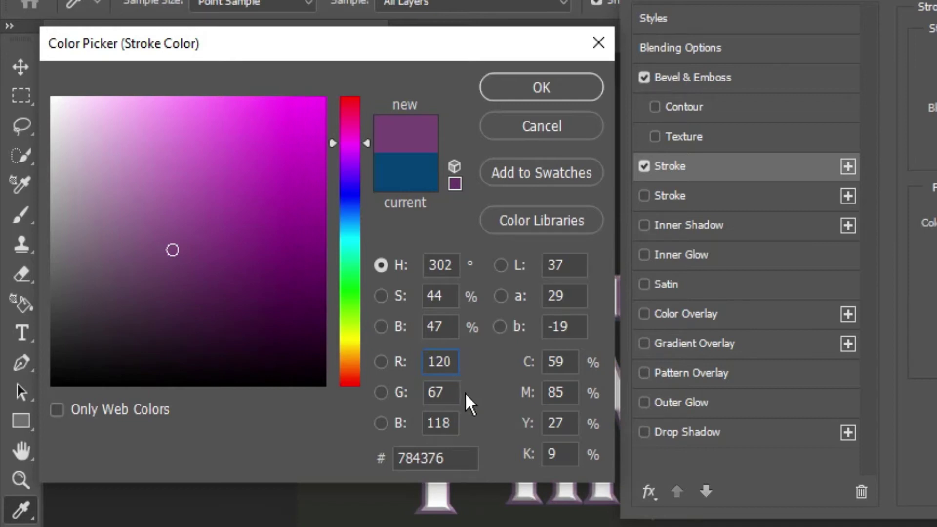
key(Tab)
text(190)
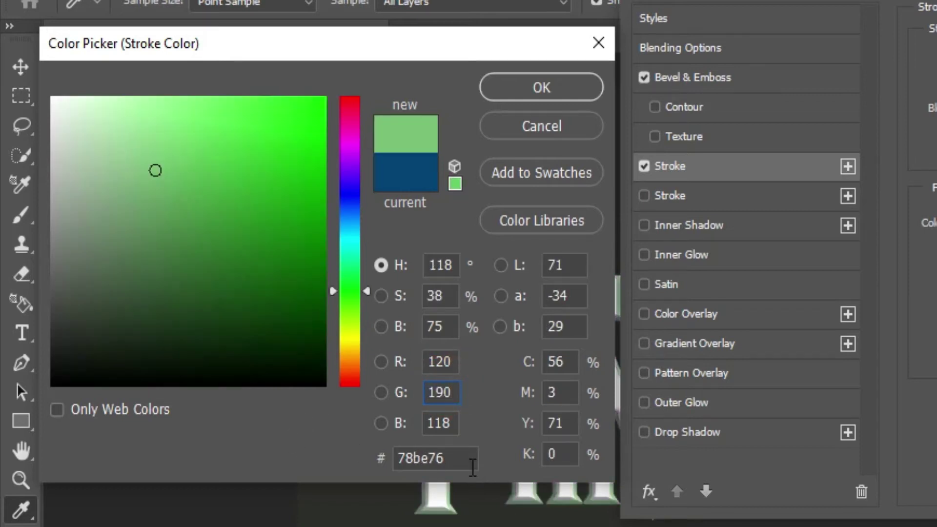
click(446, 424)
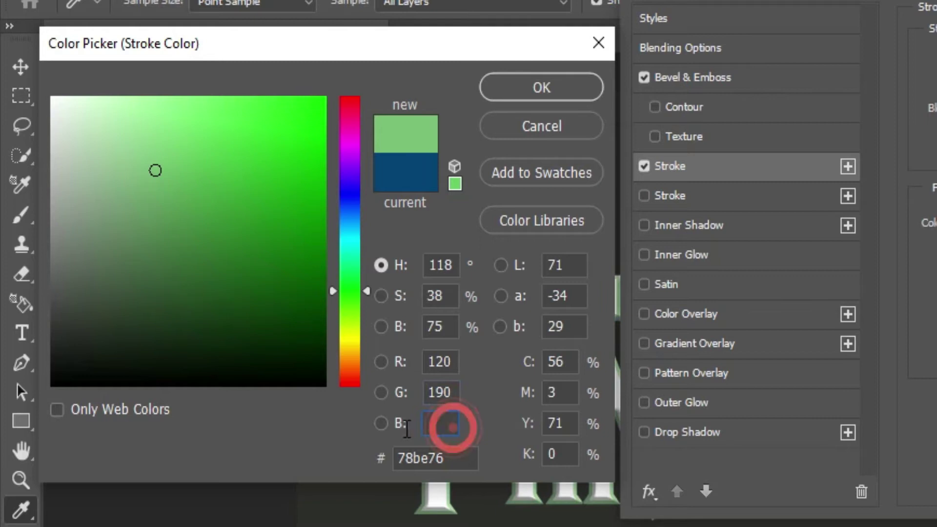
text(105)
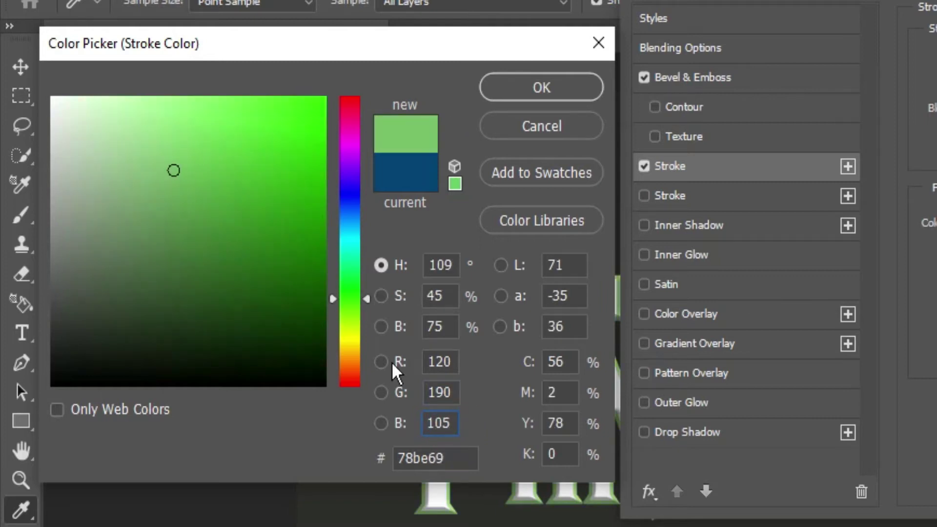
text(2)
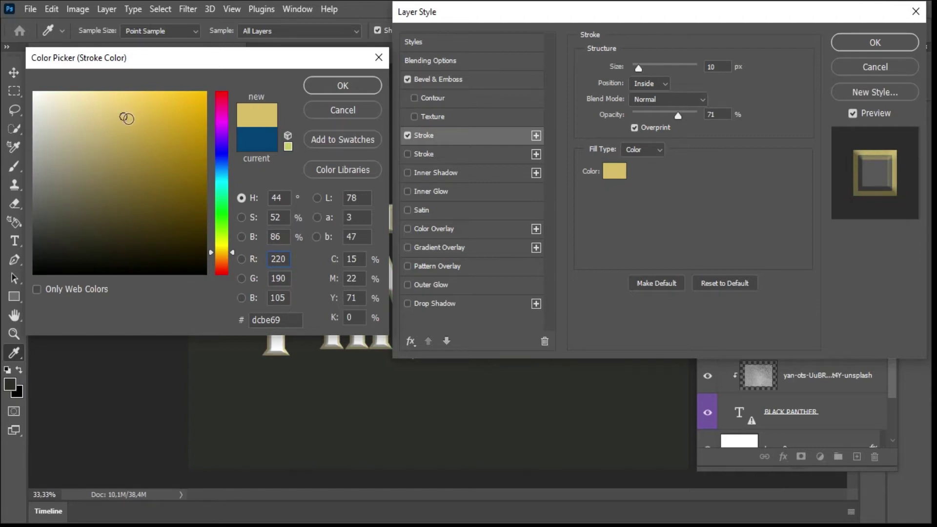
click(313, 91)
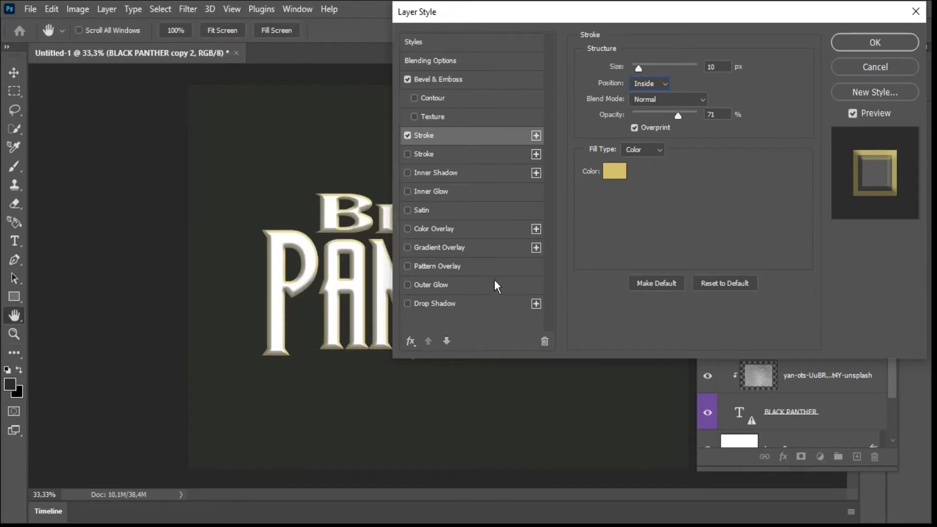
- Reset the Bevel & Emboss settings to their defaults and give the bevel the jagged sawtooth-shaped gloss contour
click(457, 78)
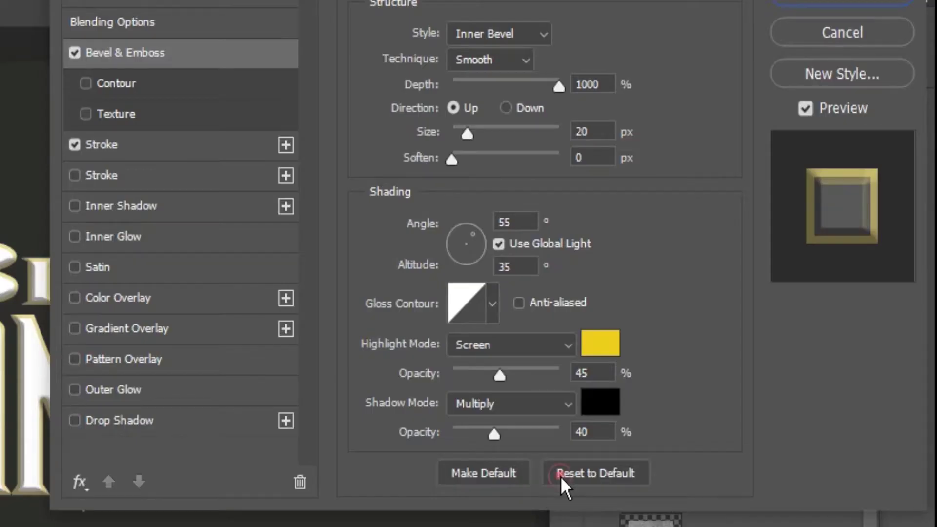
click(705, 338)
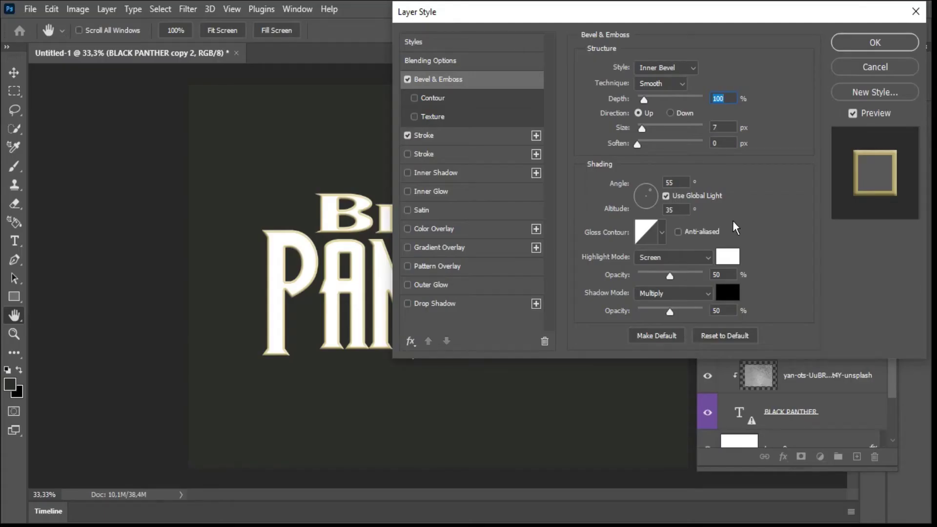
click(662, 232)
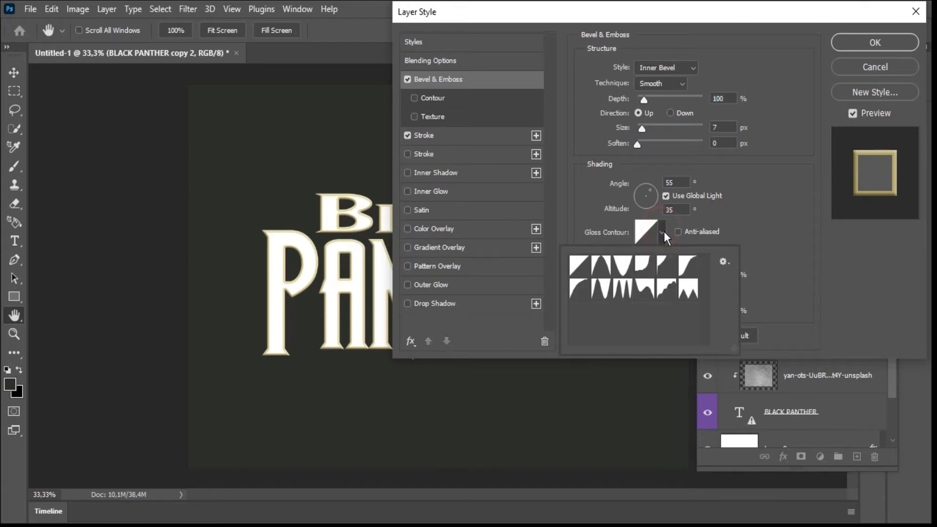
click(688, 289)
click(784, 242)
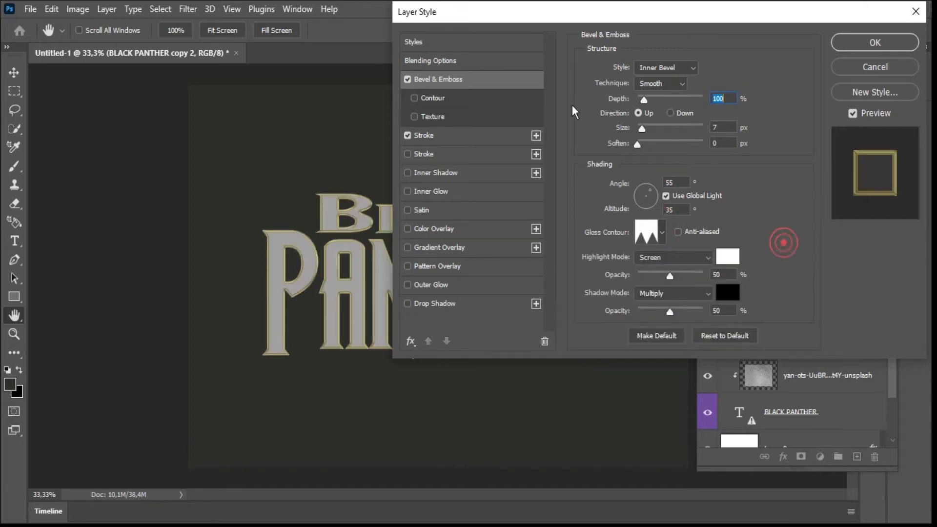
- Lower the fill opacity of the BLACK PANTHER copy 2 layer to 0%
click(461, 58)
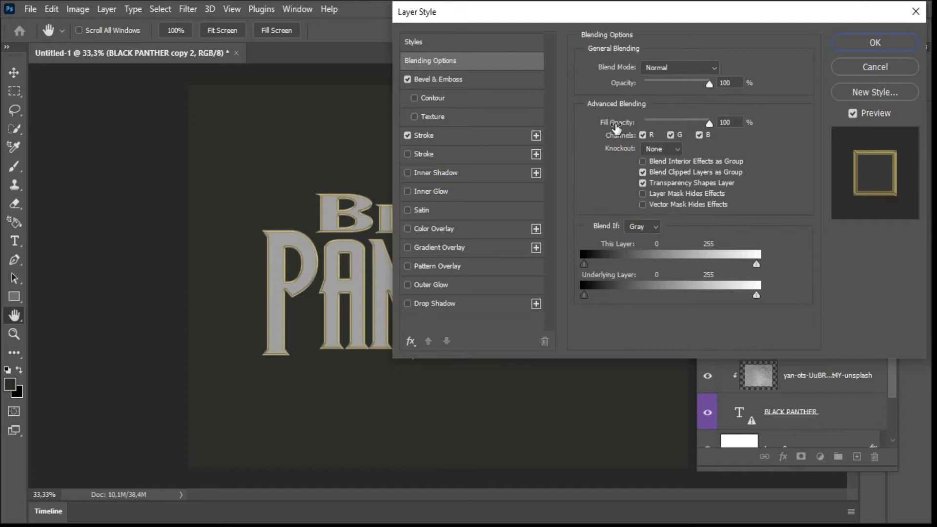
drag(652, 122, 631, 119)
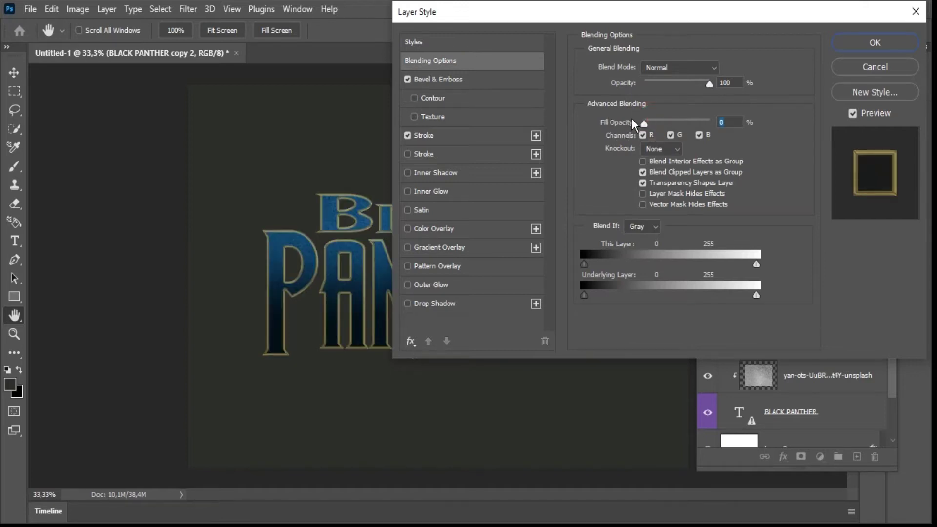
- Set the Bevel & Emboss shading angle to 90°, its altitude to 30° and the bevel size to 10 px
click(482, 82)
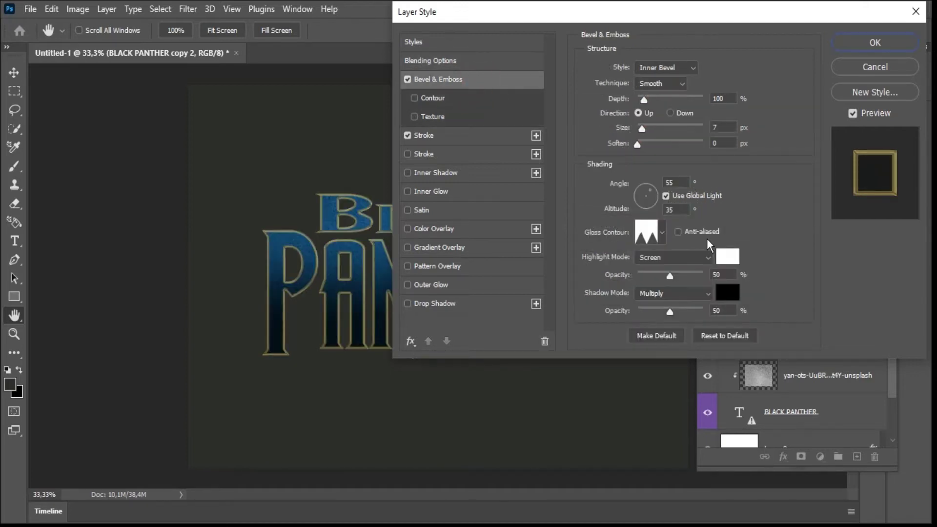
click(720, 275)
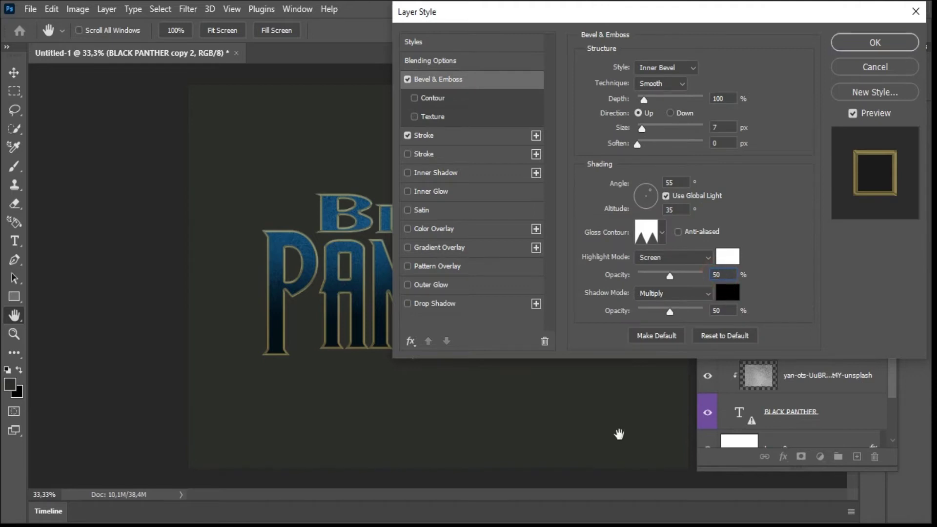
double_click(676, 183)
text(90)
key(Tab)
text(30)
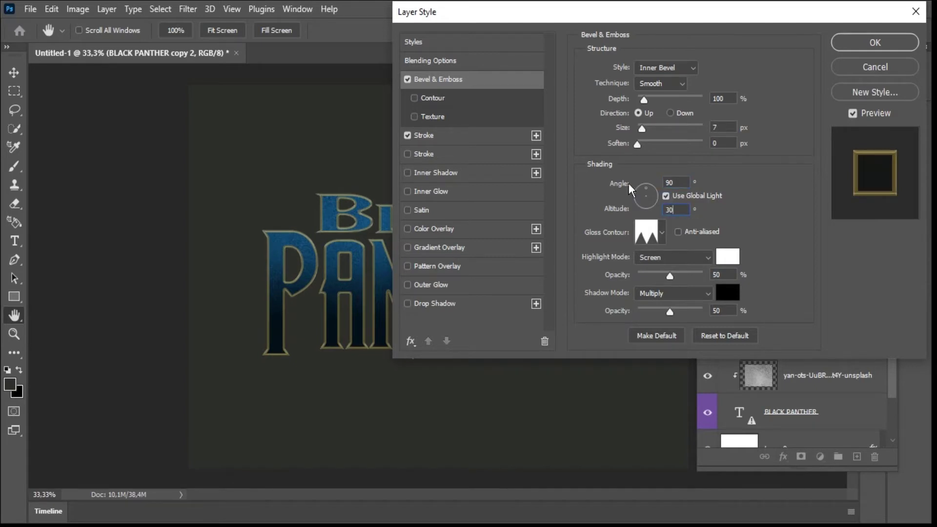
double_click(715, 127)
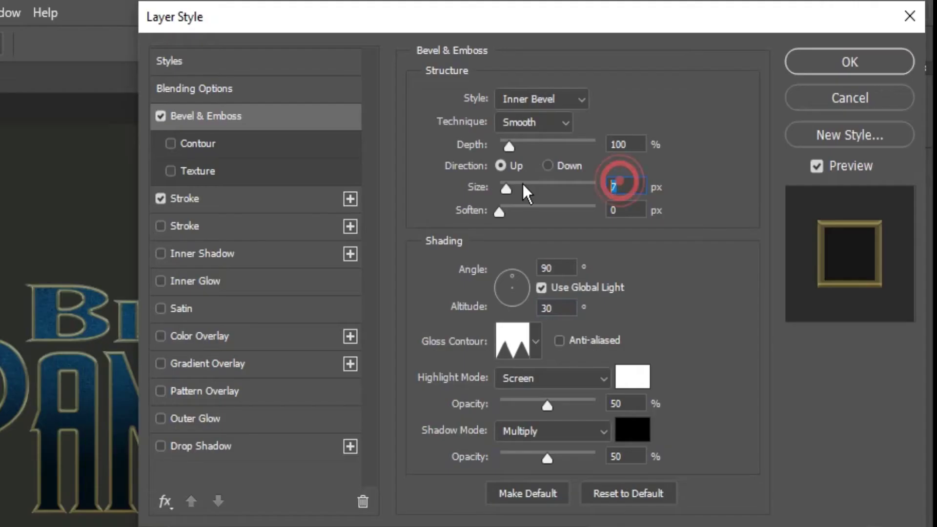
text(10)
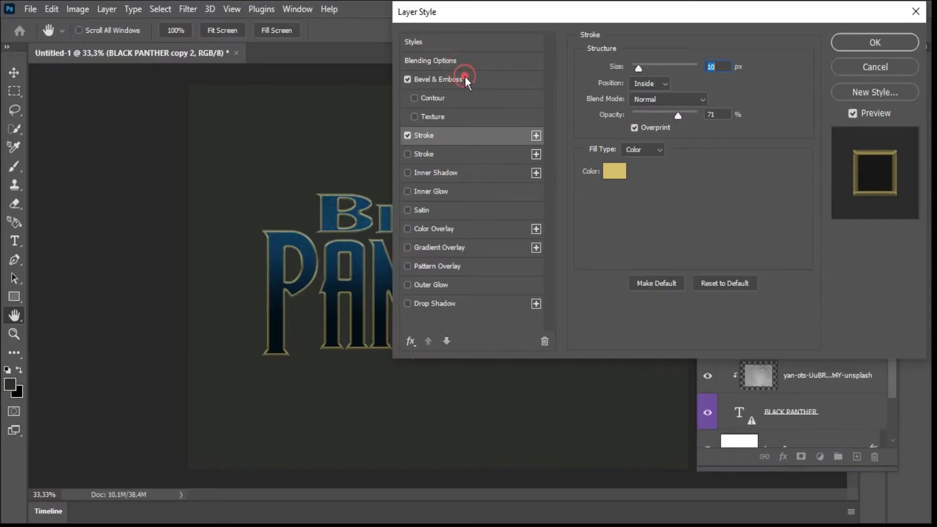
- Set the bevel's highlight opacity to 100% and its shadow opacity to 75%
click(244, 112)
click(465, 78)
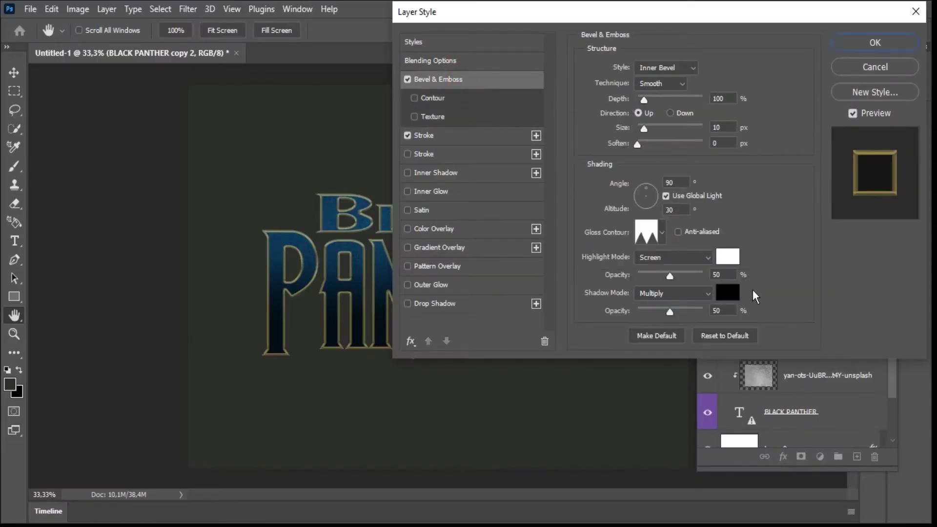
double_click(732, 311)
drag(688, 276, 703, 276)
click(727, 311)
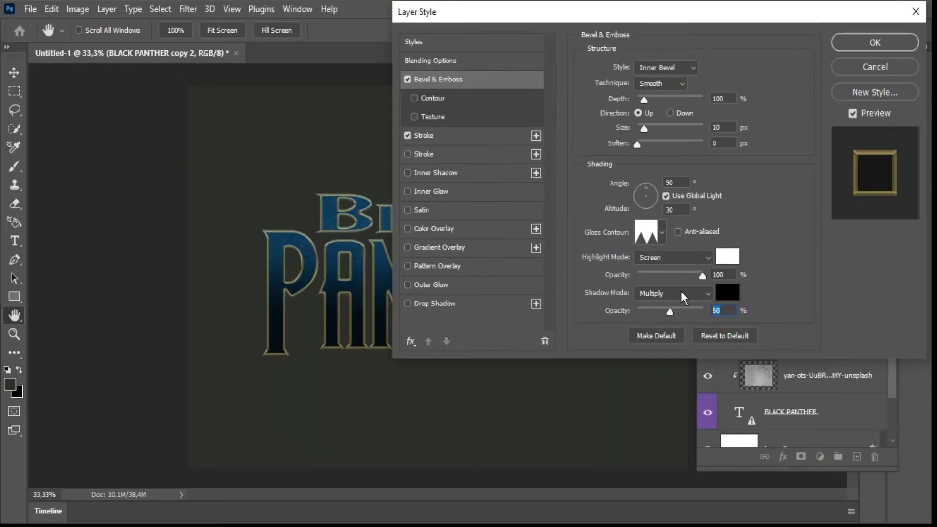
text(75)
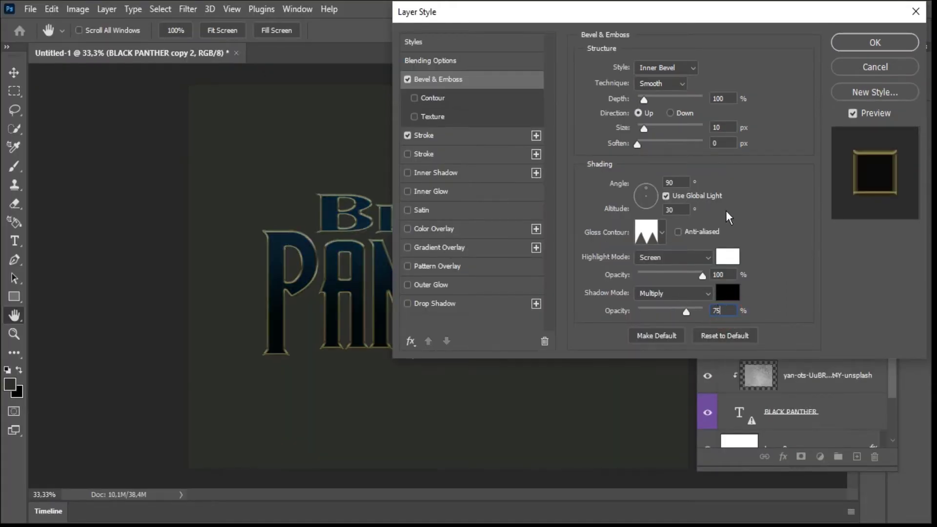
click(784, 247)
- Try the Stroke Emboss and Outer Bevel styles on the bevel and restore the Inner Bevel style
click(657, 67)
click(655, 122)
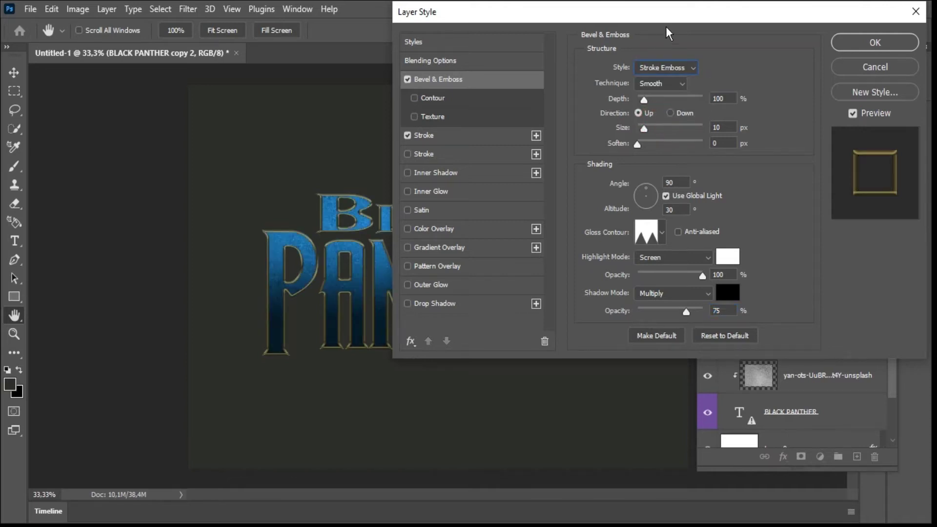
drag(683, 10, 740, 17)
click(734, 69)
click(732, 69)
click(733, 69)
click(724, 80)
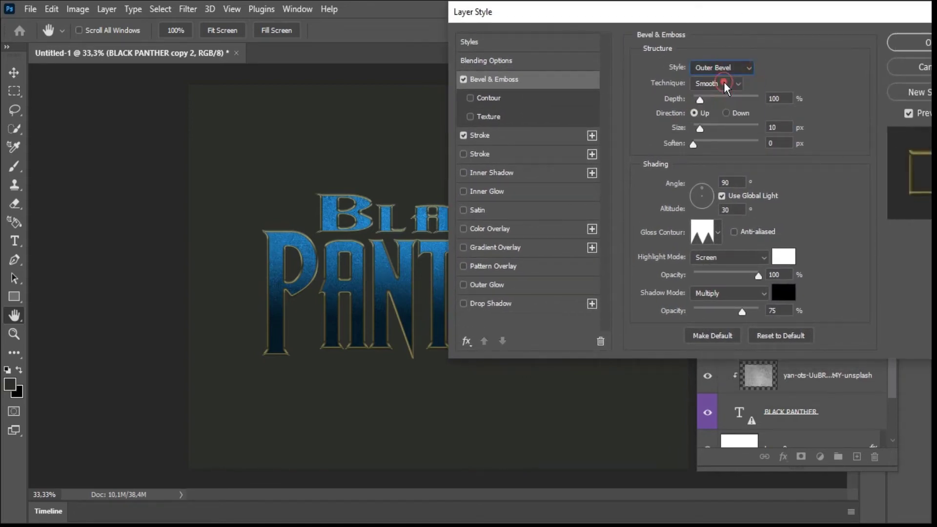
click(730, 69)
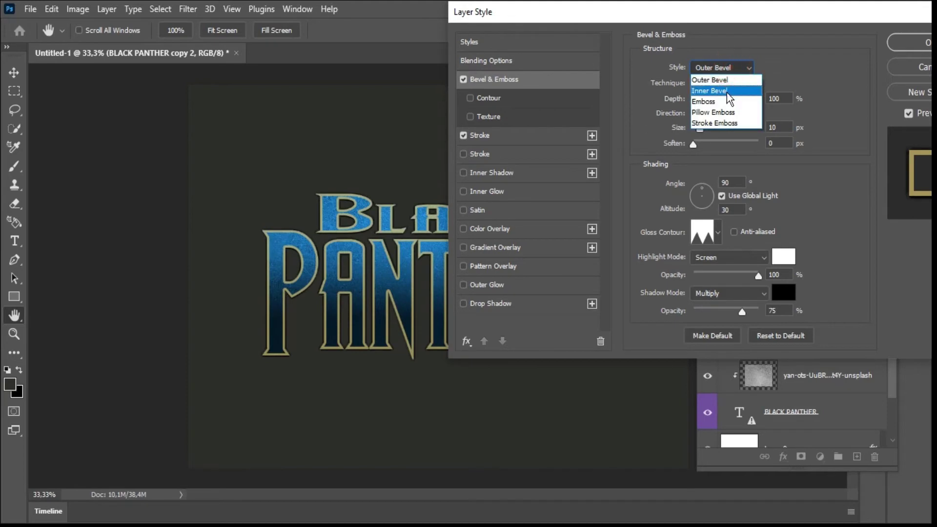
click(727, 91)
- Apply the layer style settings and duplicate the BLACK PANTHER copy 2 layer
drag(885, 8, 821, 9)
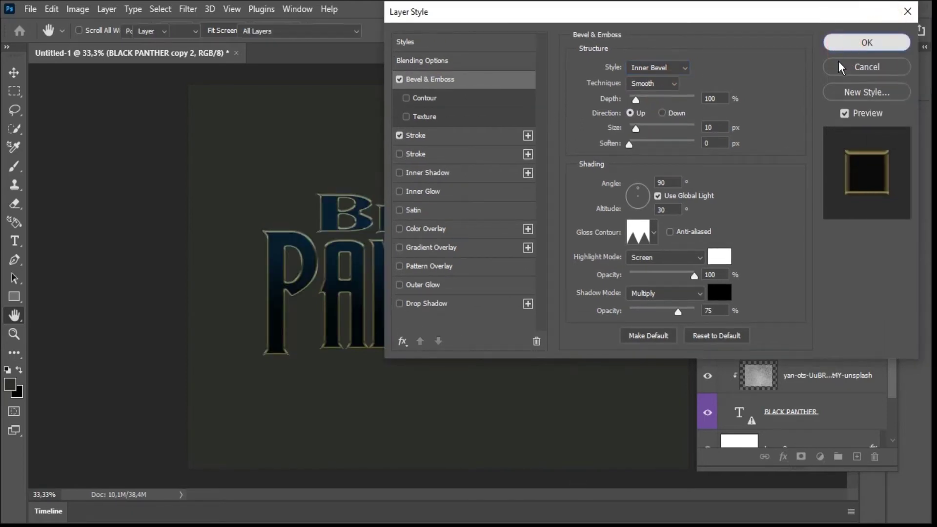
key(Return)
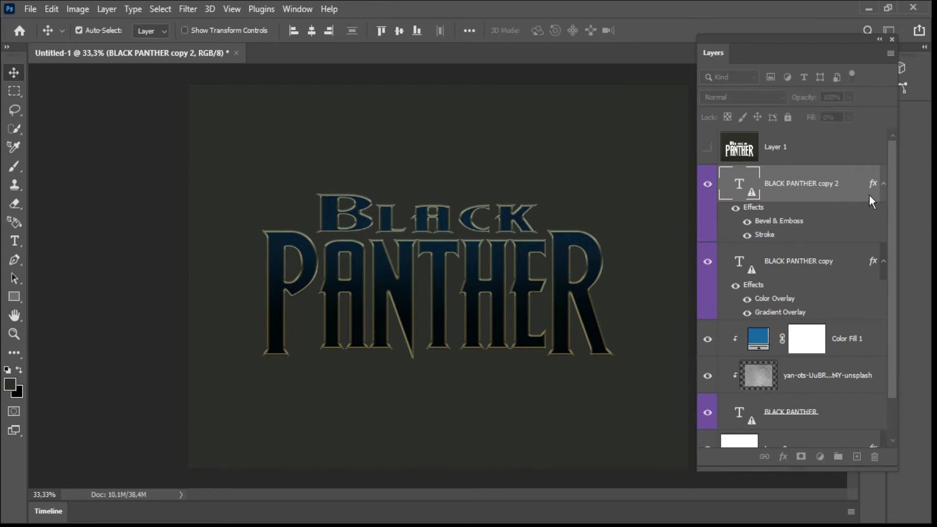
drag(856, 186, 857, 457)
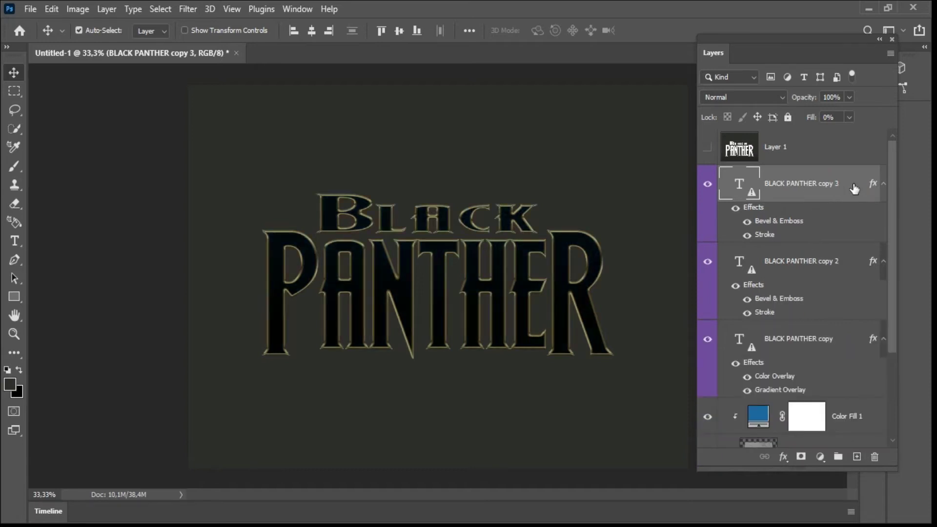
- Turn off Bevel & Emboss on the BLACK PANTHER copy 3 layer and set its Stroke size to 5 px
double_click(855, 189)
drag(578, 12, 684, 35)
click(572, 104)
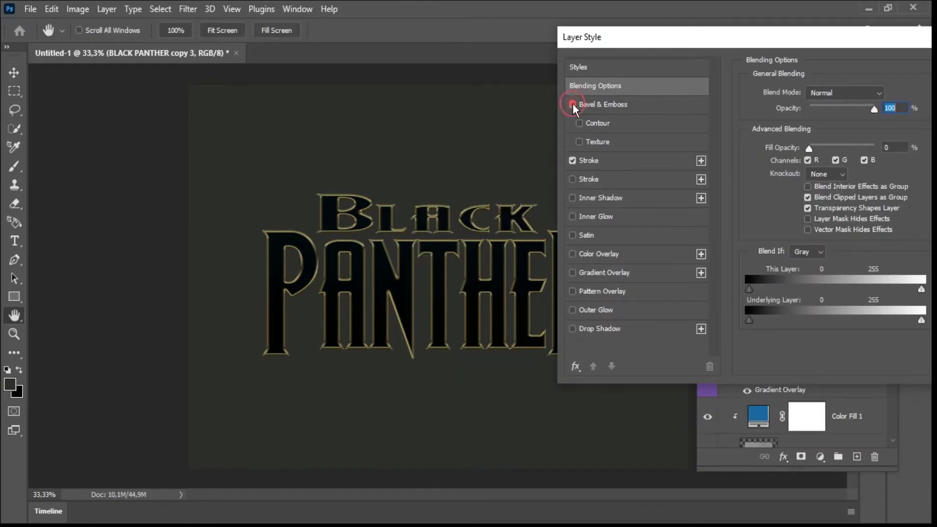
click(608, 157)
double_click(878, 91)
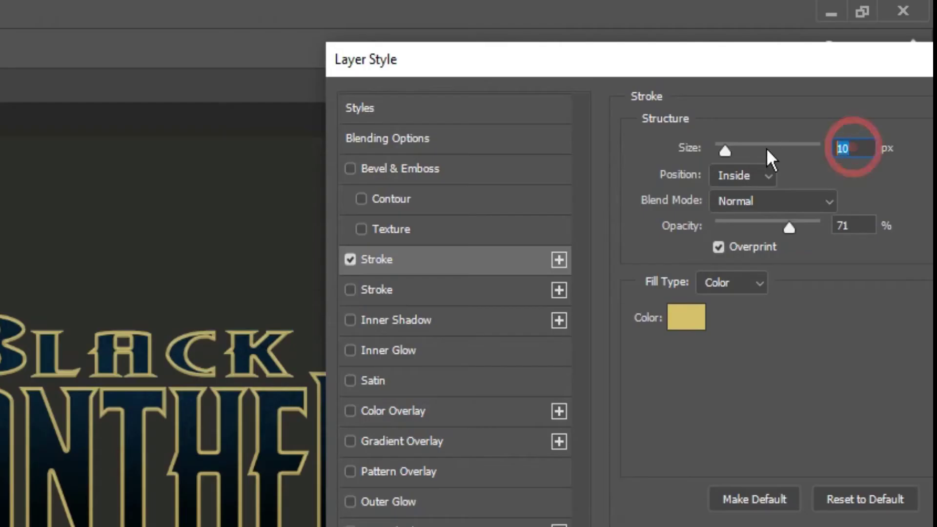
text(5)
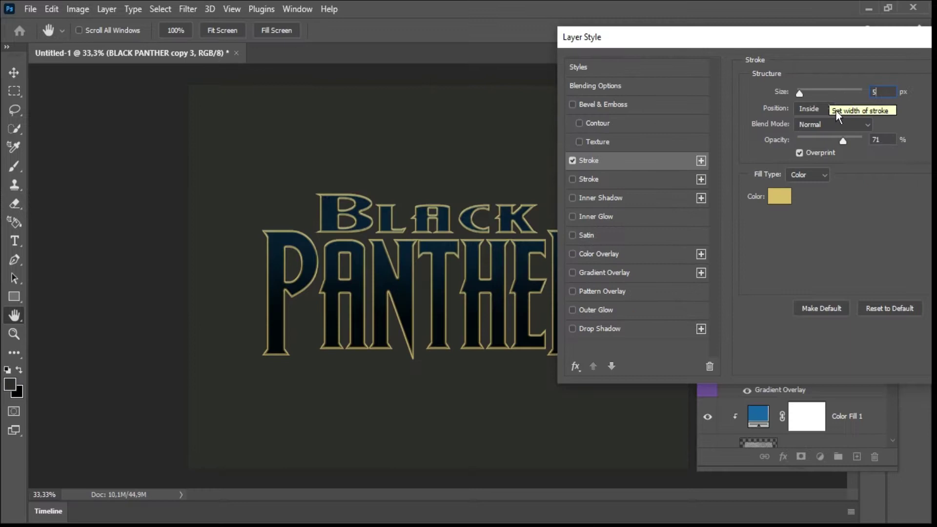
click(834, 215)
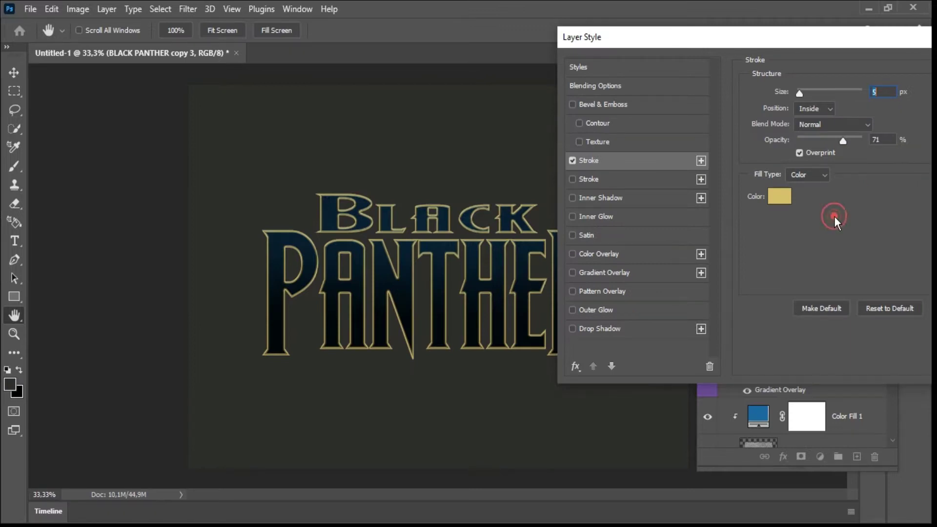
- Set the Stroke opacity to 100% on both the BLACK PANTHER copy 3 and BLACK PANTHER copy 2 layers
drag(842, 139, 888, 138)
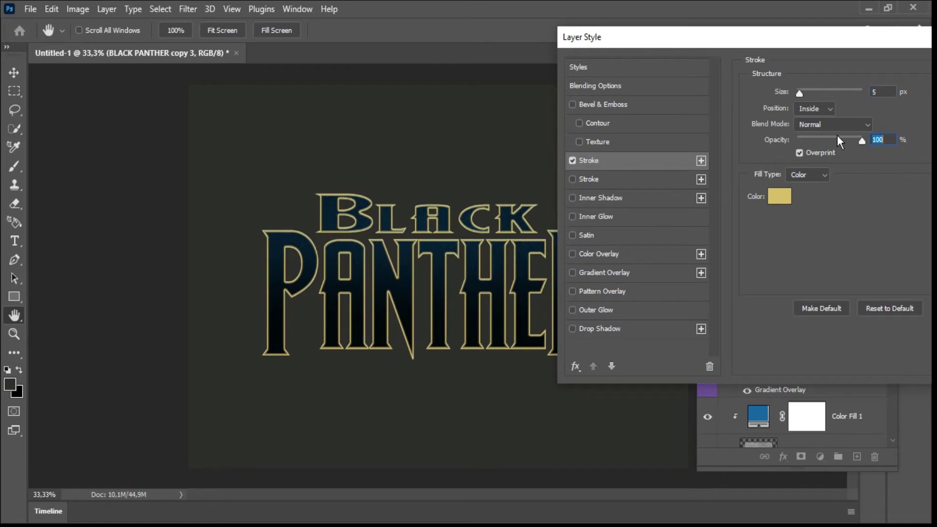
key(Return)
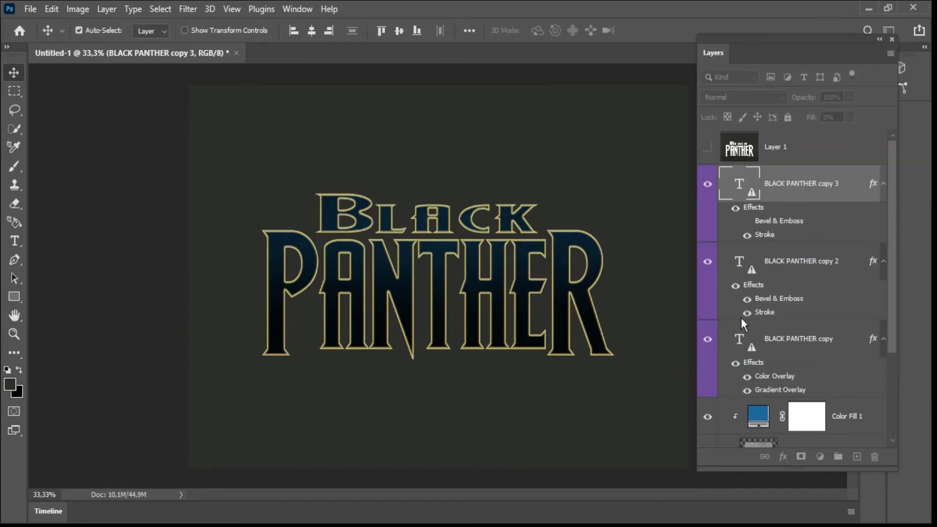
click(835, 263)
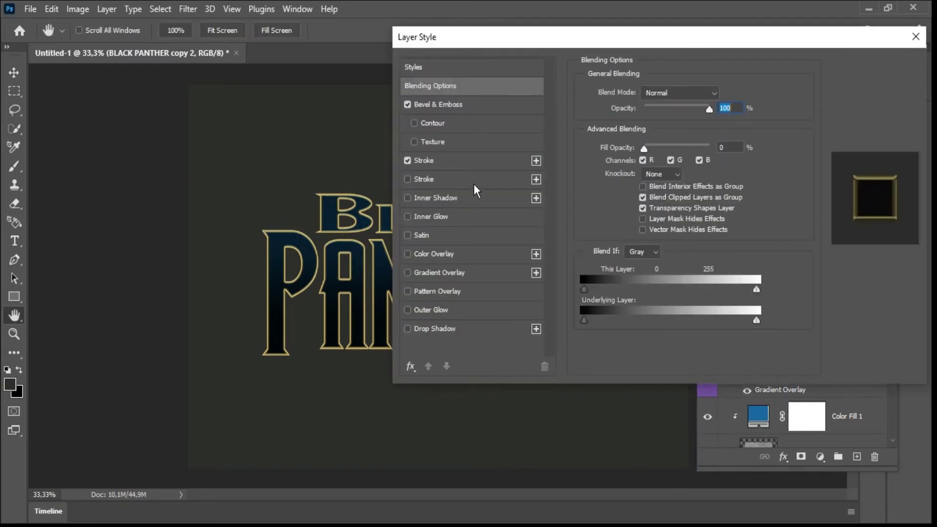
click(463, 162)
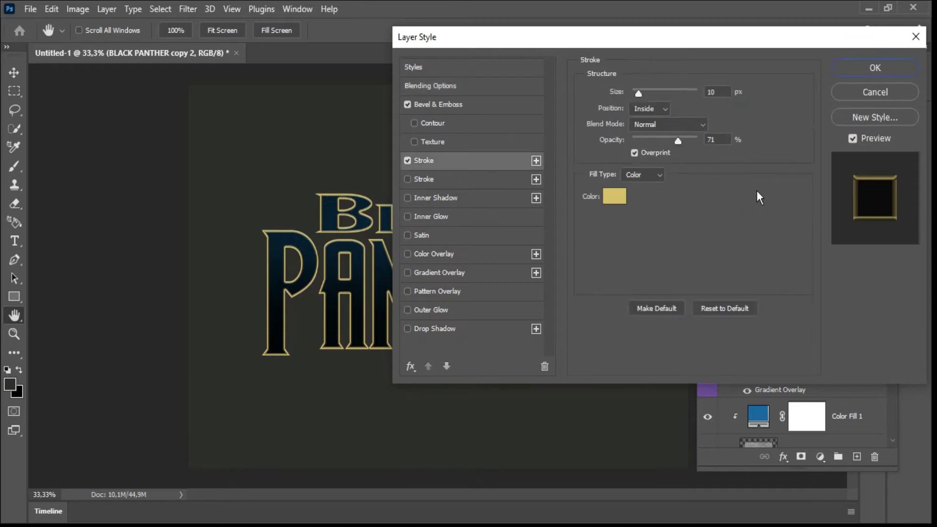
drag(677, 141, 718, 145)
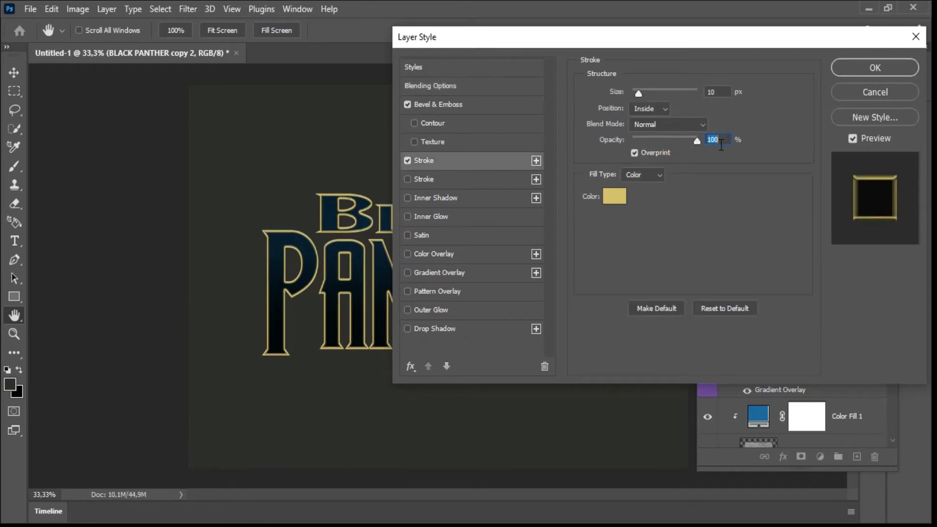
key(Return)
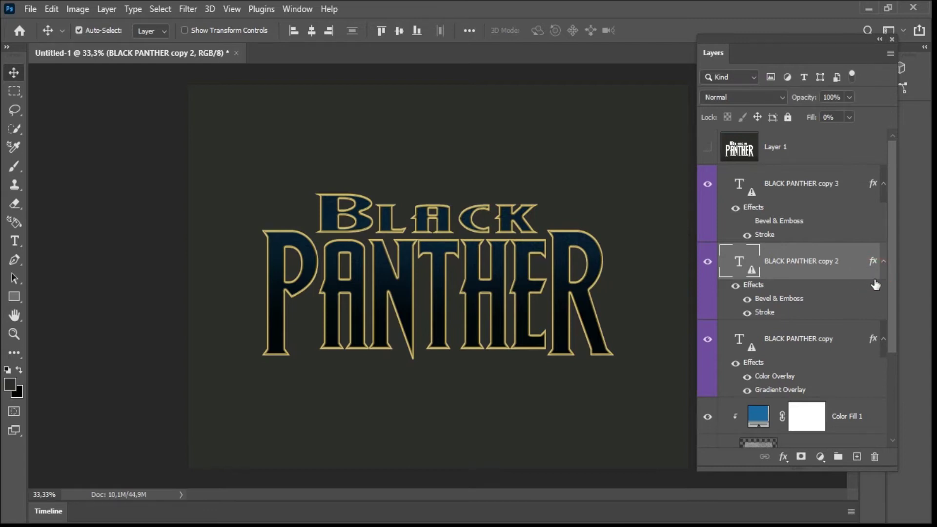
- Change the Bevel & Emboss style of the BLACK PANTHER copy 2 layer to Stroke Emboss
double_click(822, 185)
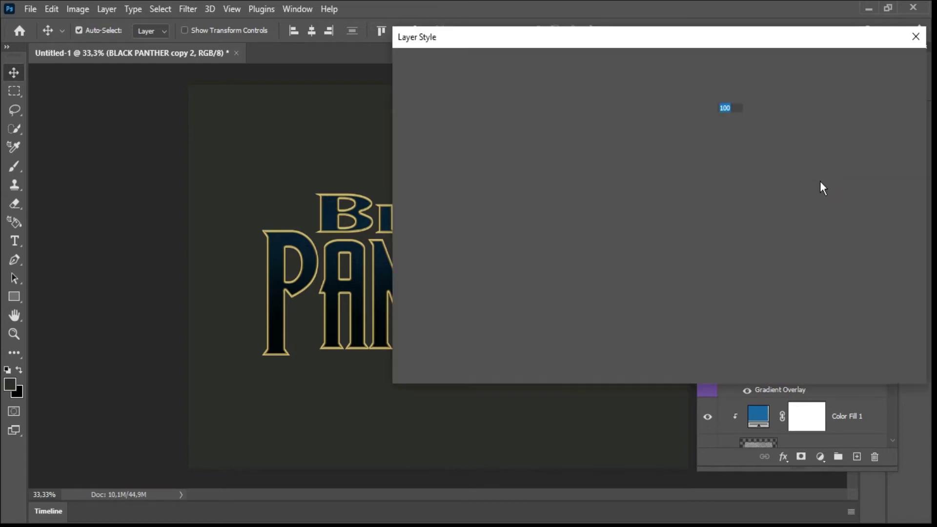
click(470, 103)
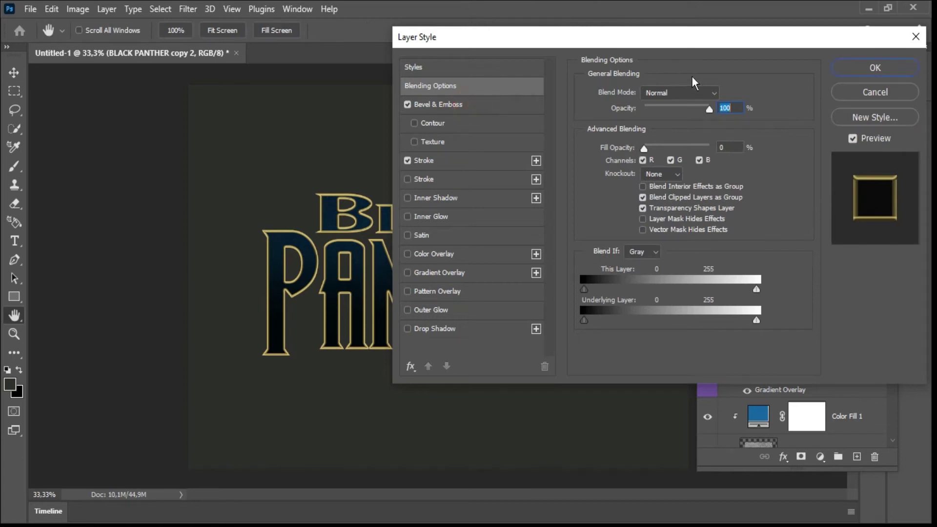
click(689, 90)
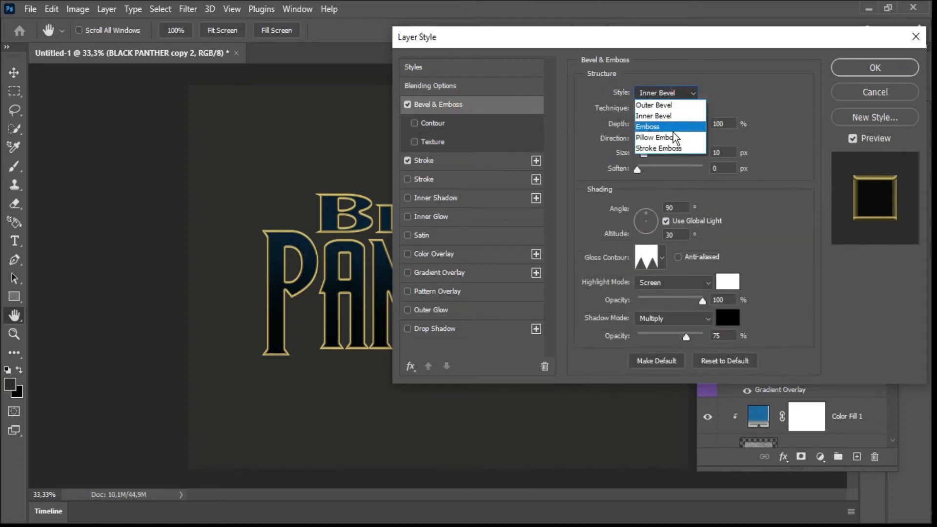
click(674, 149)
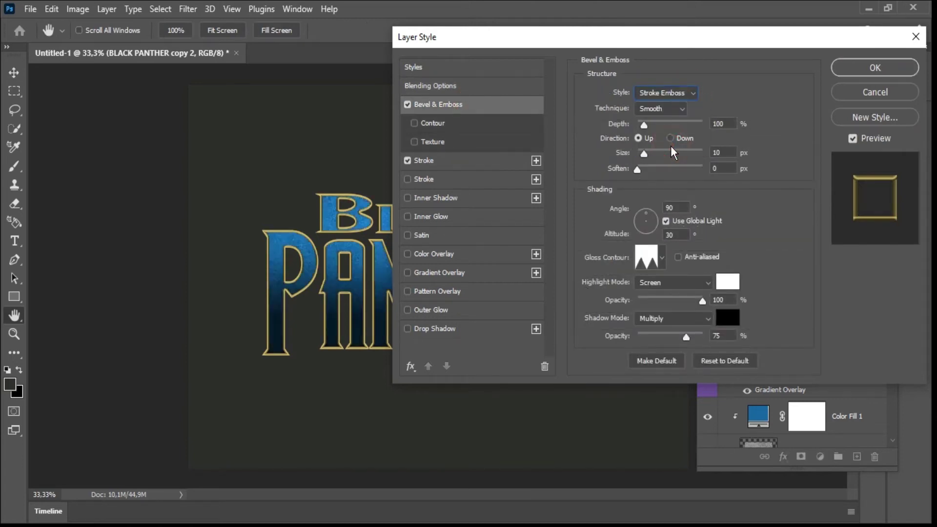
click(875, 68)
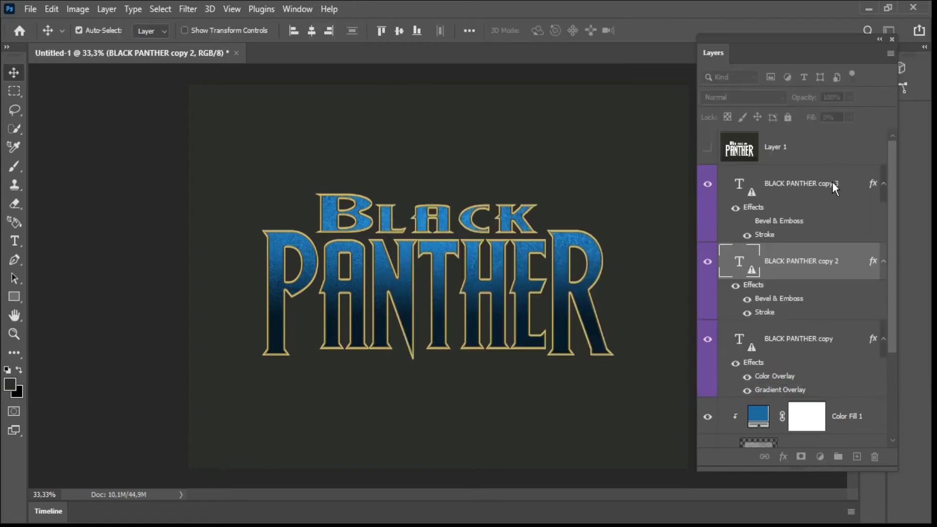
- Turn on Bevel & Emboss for the BLACK PANTHER copy 3 layer with the Stroke Emboss style
click(832, 194)
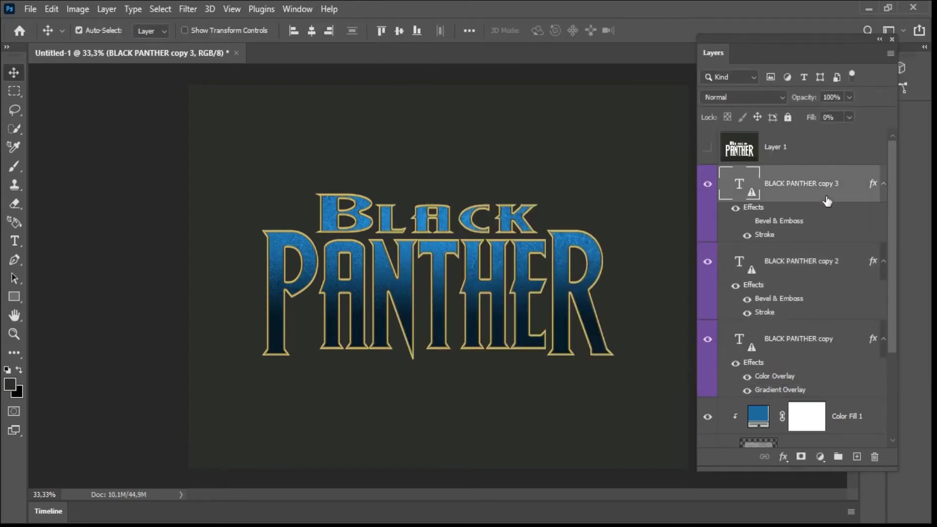
click(855, 192)
double_click(763, 239)
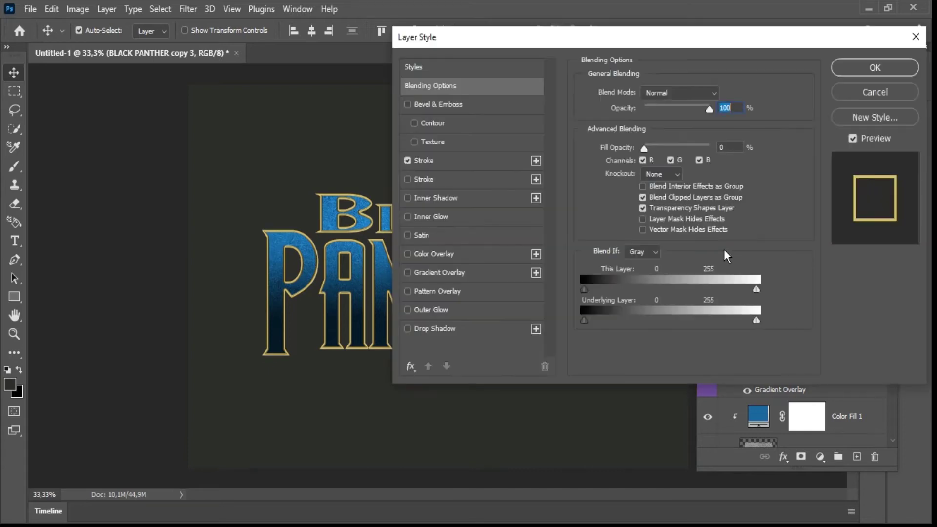
click(467, 107)
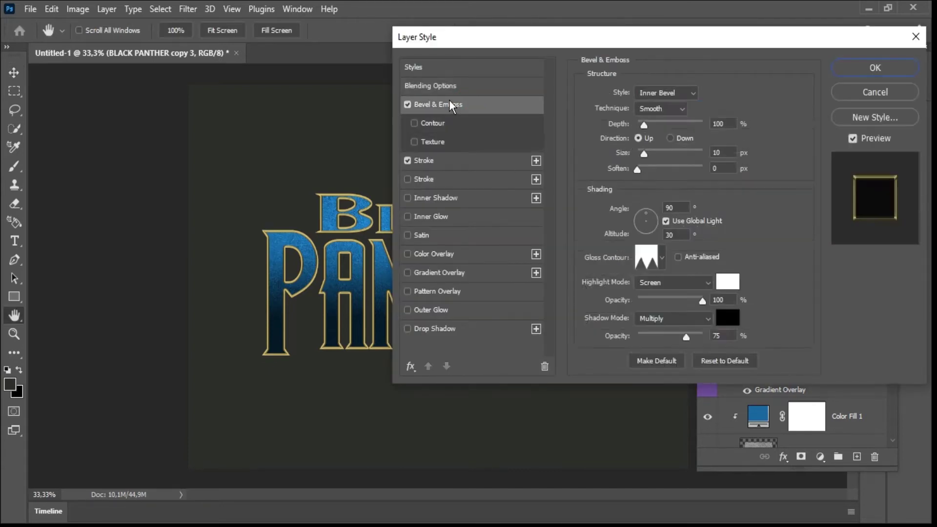
click(663, 91)
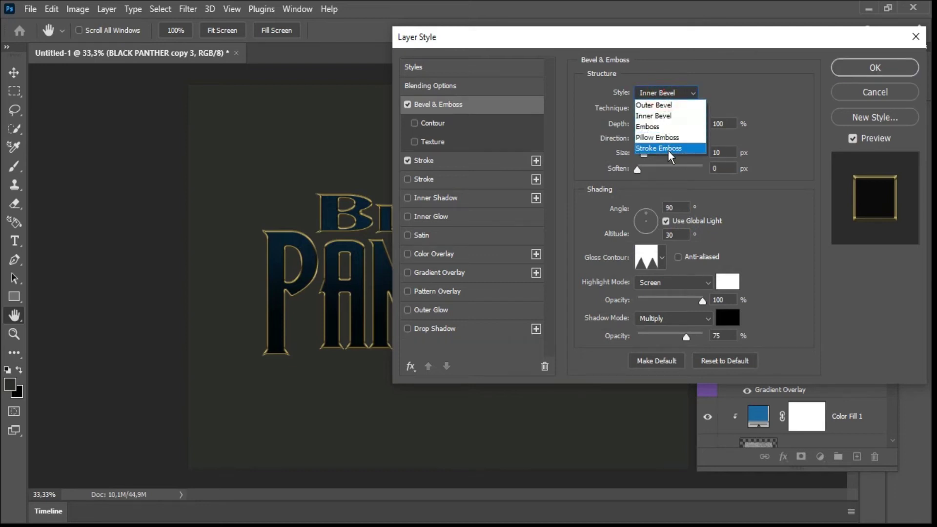
click(668, 149)
- Set the bevel's depth to 334% and size to 20 px, and choose the smooth rounded gloss contour
drag(643, 125, 659, 125)
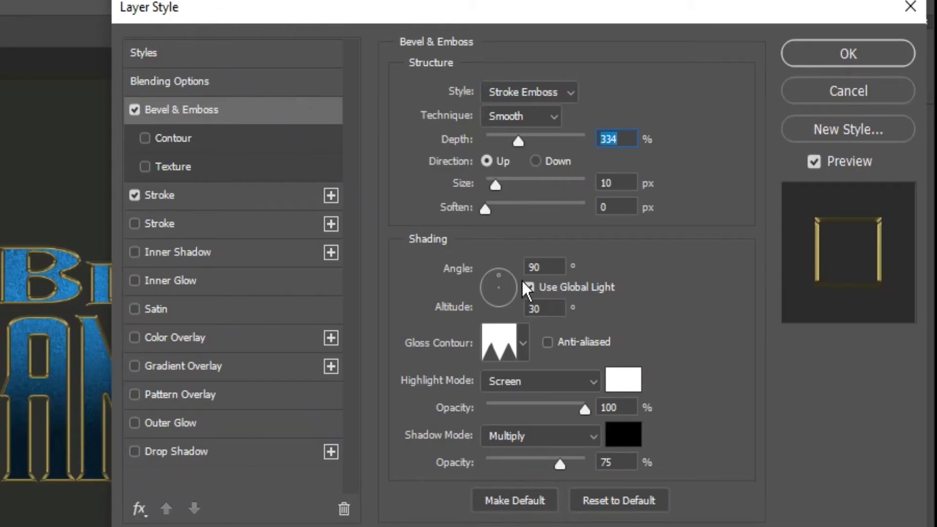
double_click(607, 182)
text(20)
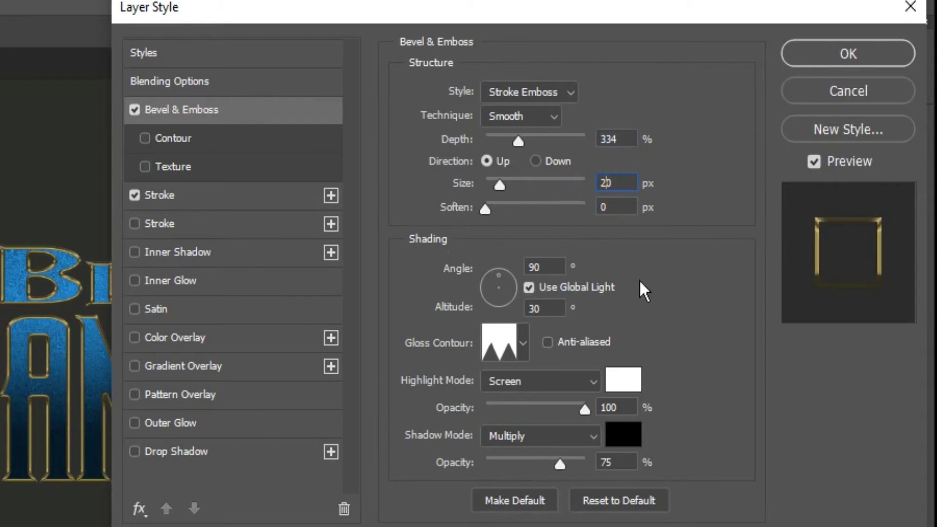
click(523, 344)
click(401, 429)
click(741, 320)
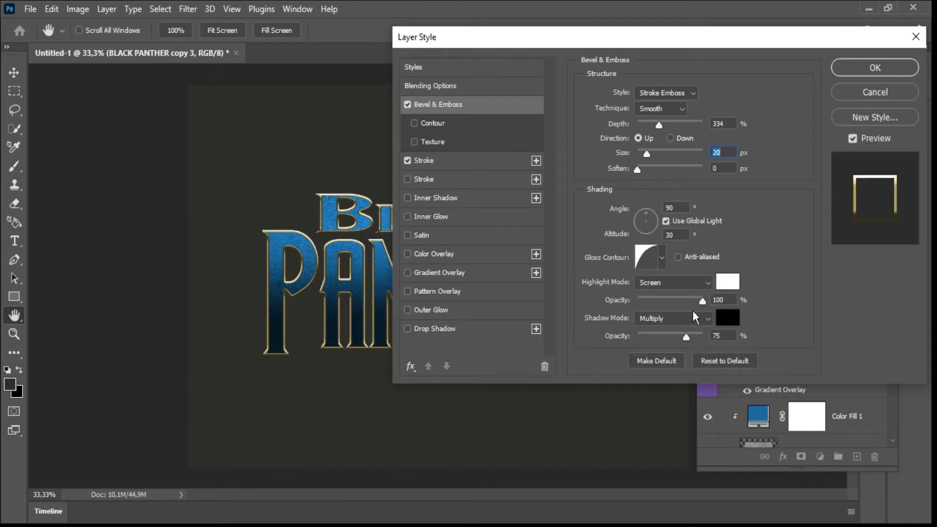
- Set the bevel's highlight mode to Color Dodge at 61% opacity and its shadow opacity to 28%, and apply the style
click(682, 286)
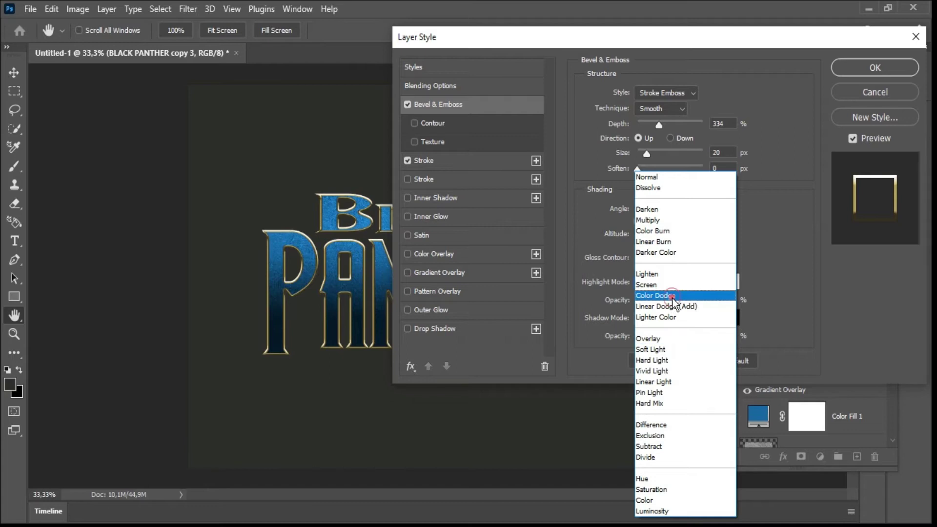
click(674, 297)
click(727, 299)
click(681, 299)
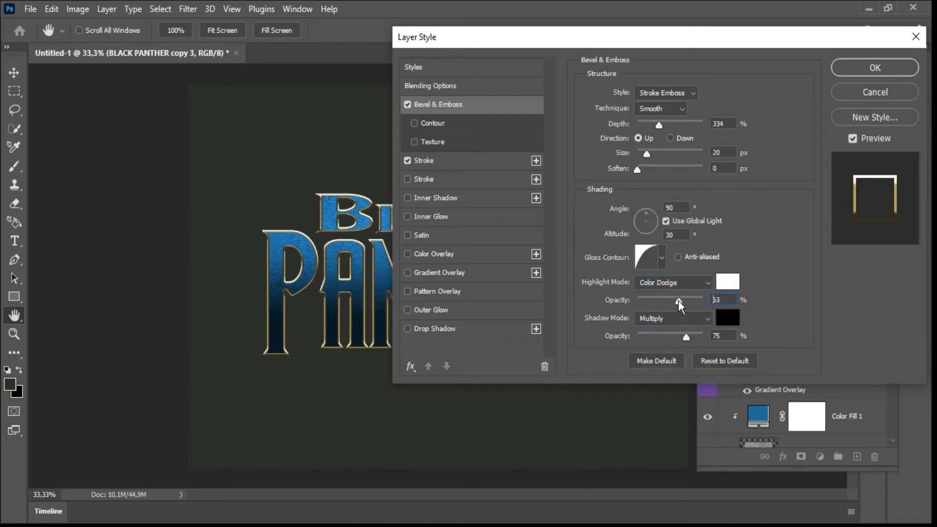
drag(679, 300, 677, 300)
click(657, 336)
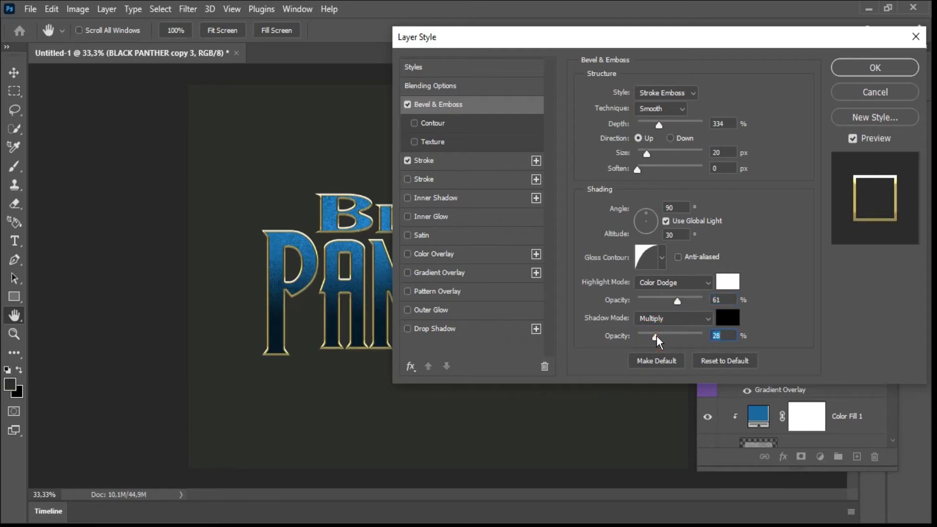
mouse_move(580, 40)
mouse_down()
mouse_move(695, 23)
mouse_move(643, 50)
mouse_move(588, 39)
mouse_up()
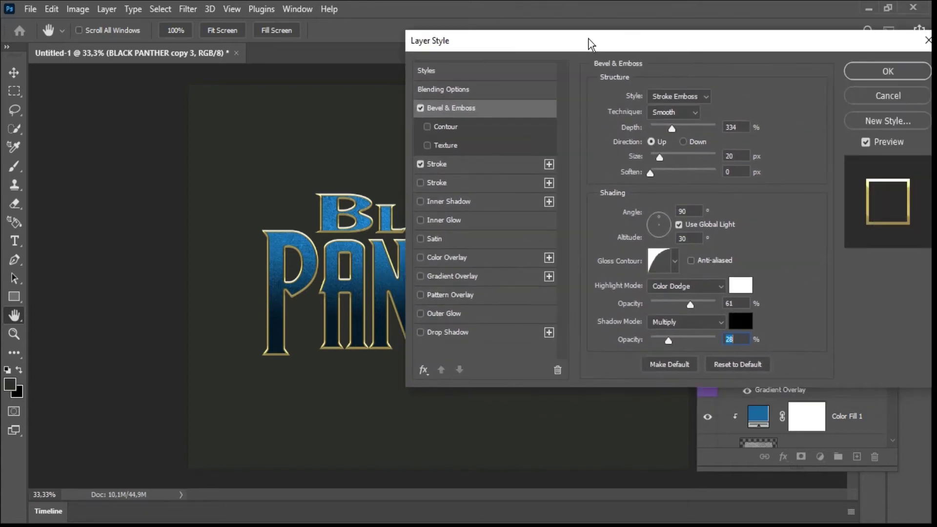
click(866, 142)
click(861, 69)
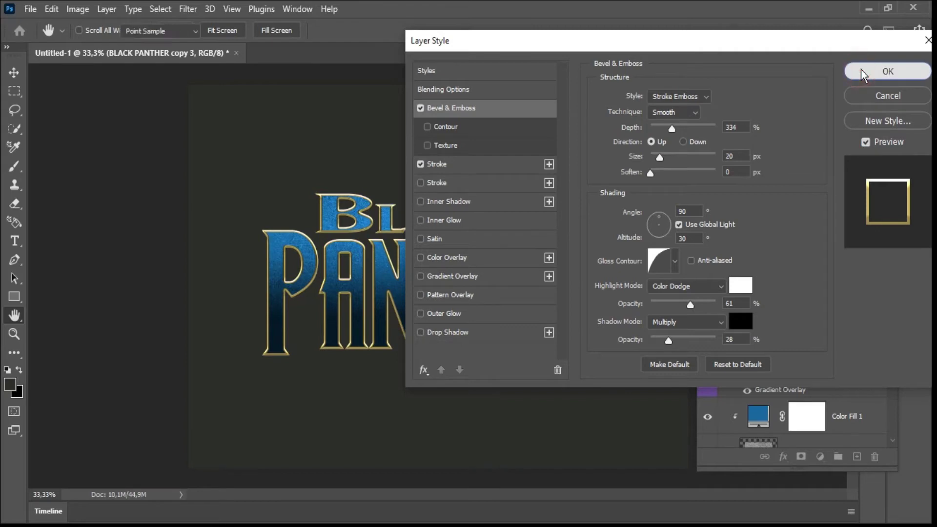
- Duplicate the BLACK PANTHER copy 3 layer and set the duplicate's Stroke size to 15 px
click(855, 185)
drag(855, 185, 757, 194)
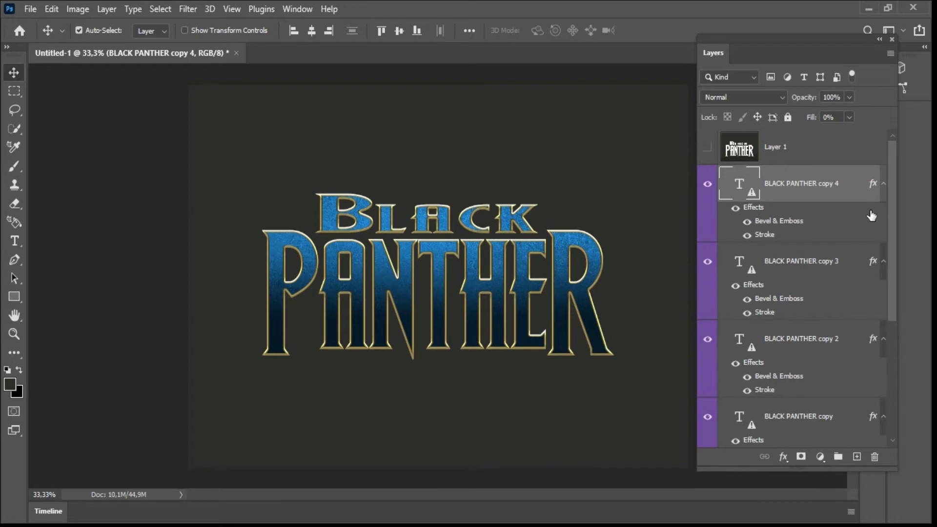
click(853, 189)
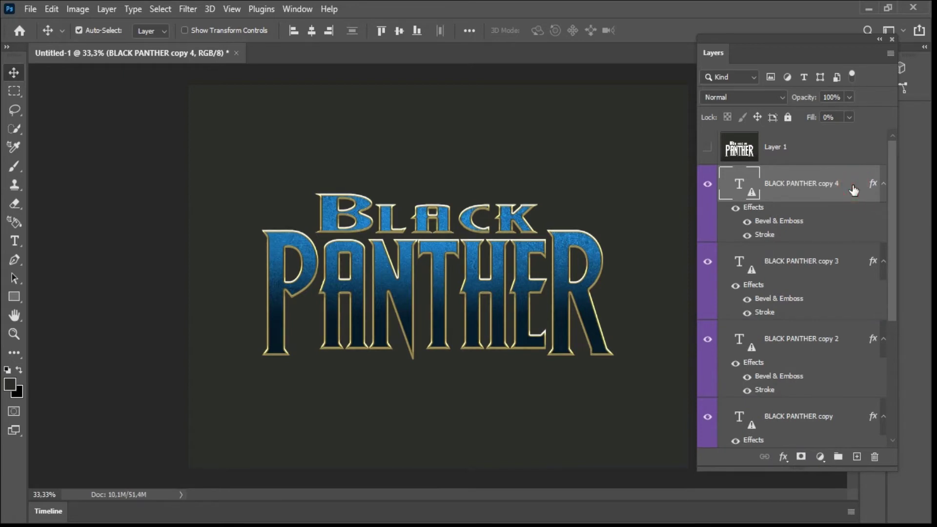
double_click(853, 189)
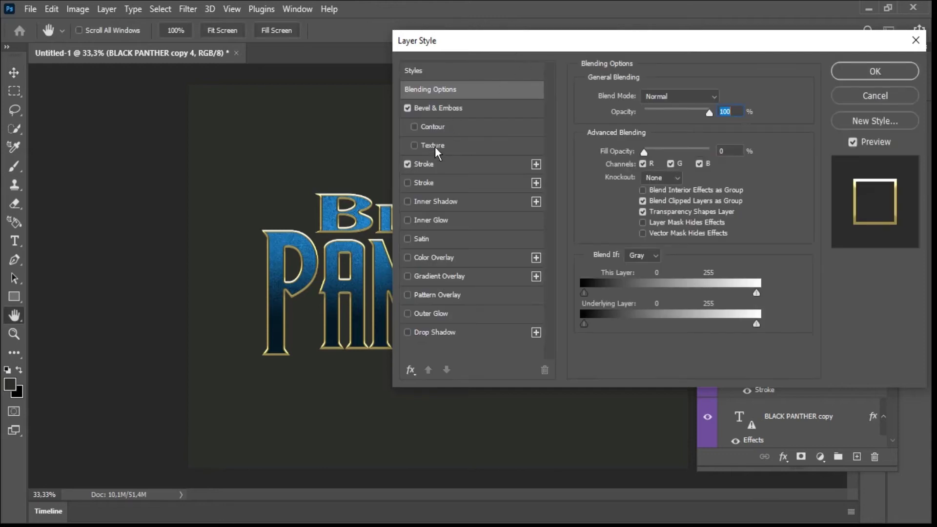
click(430, 164)
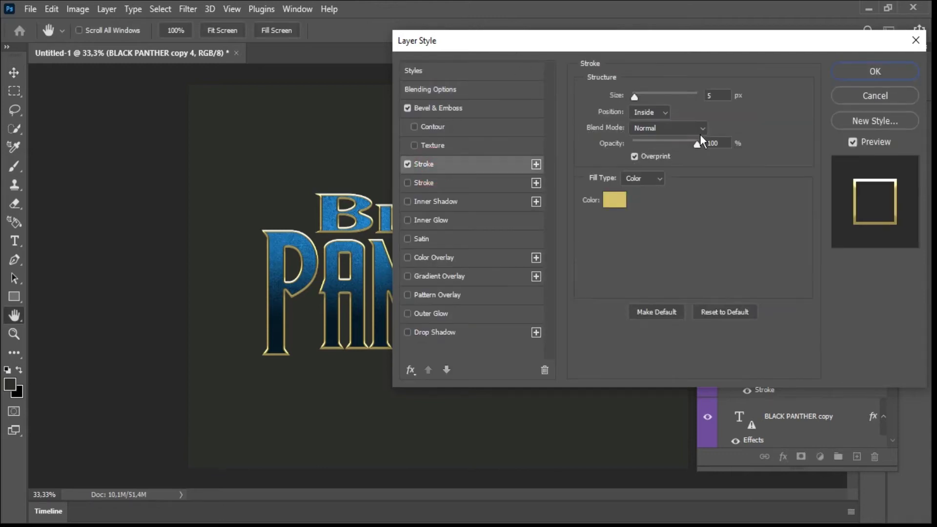
click(707, 95)
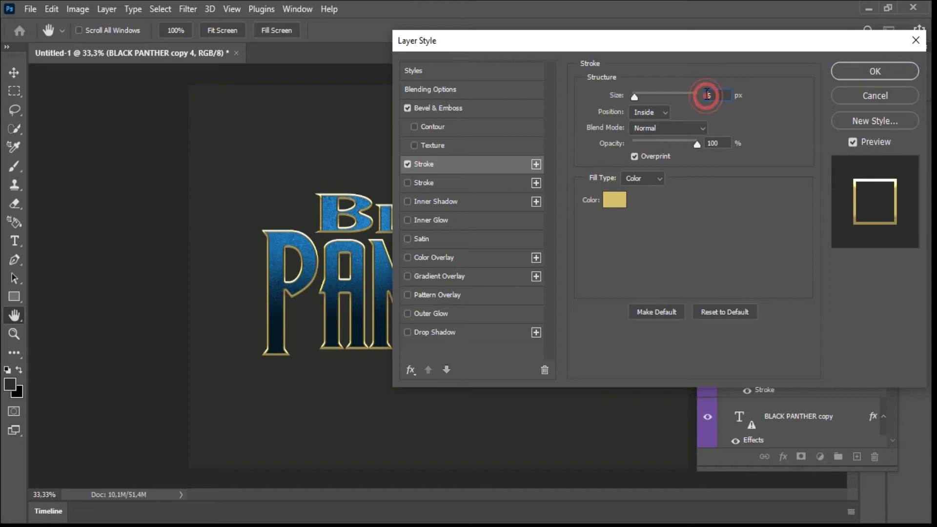
text(1)
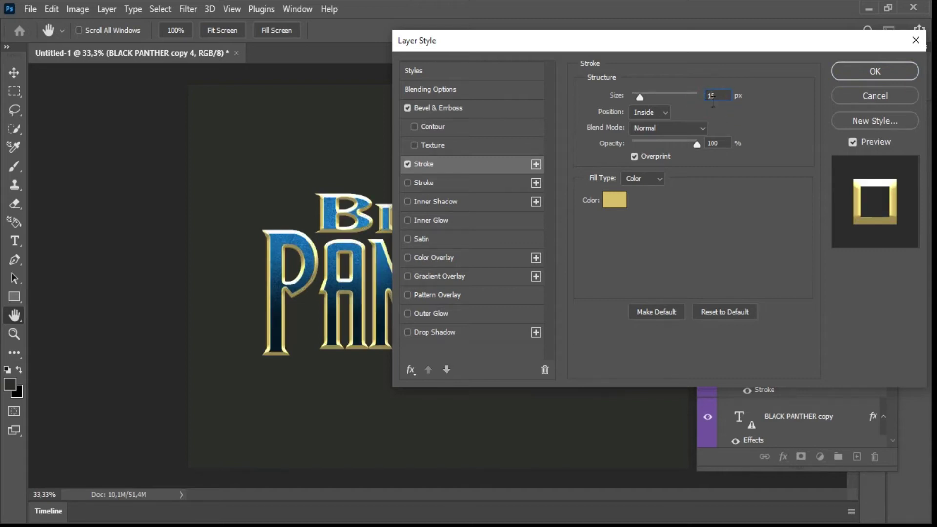
- Set the stroke's opacity to 0% on the BLACK PANTHER copy 4 layer and undo a trial change of its size
click(446, 93)
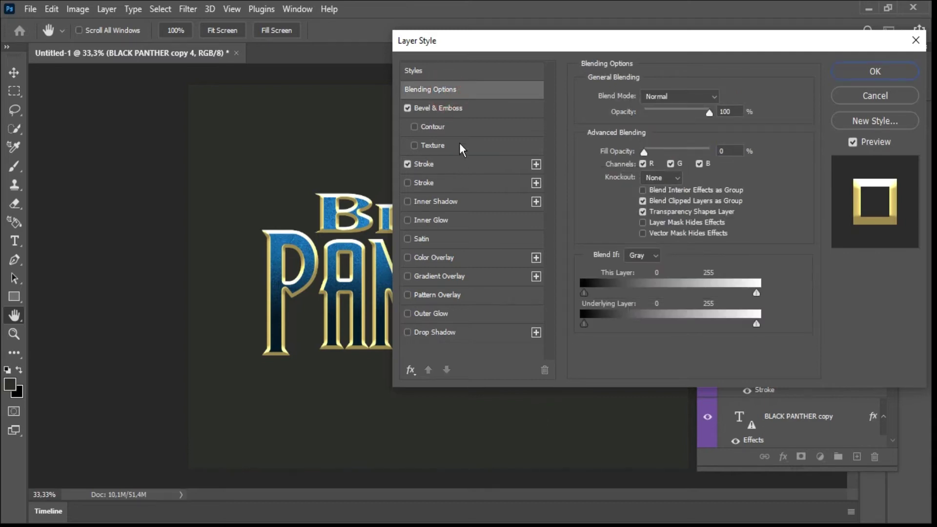
click(453, 164)
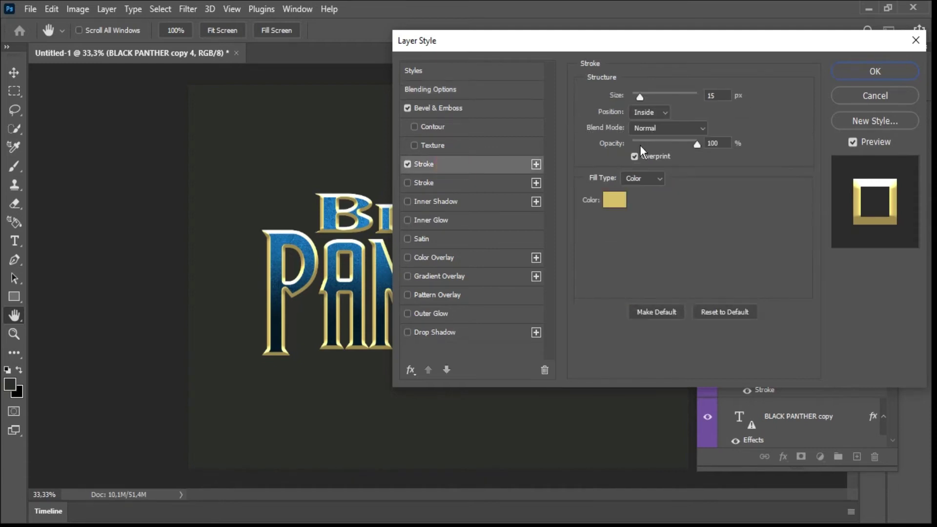
drag(635, 142, 623, 143)
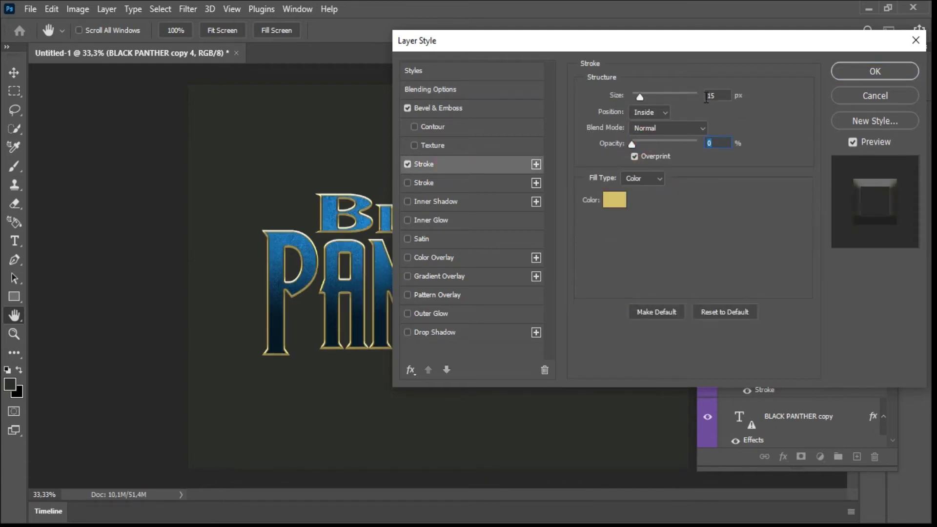
mouse_move(646, 94)
mouse_down()
mouse_move(661, 97)
mouse_move(629, 103)
mouse_up()
key(ctrl+z)
- Set the BLACK PANTHER copy 4 bevel's highlight opacity to 0%, choose the ring-shaped gloss contour, and apply the style
click(456, 110)
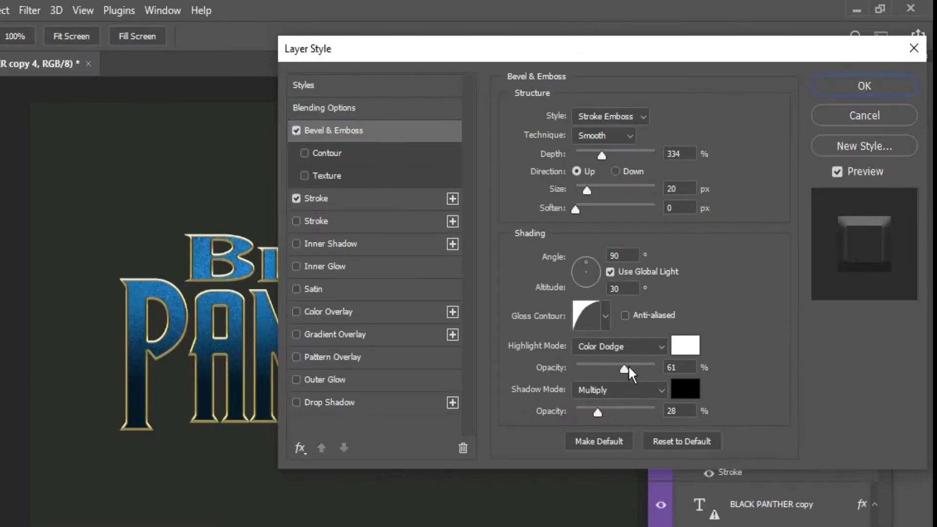
drag(624, 368, 558, 368)
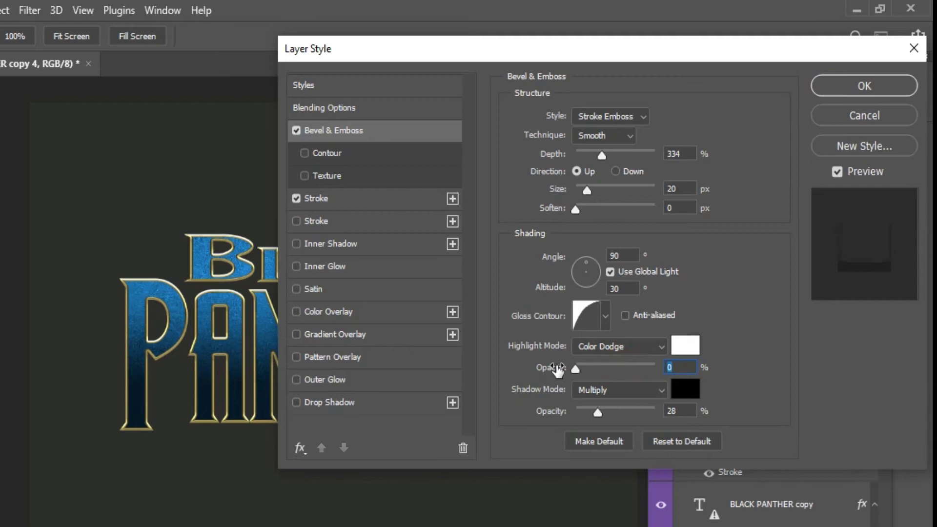
click(608, 316)
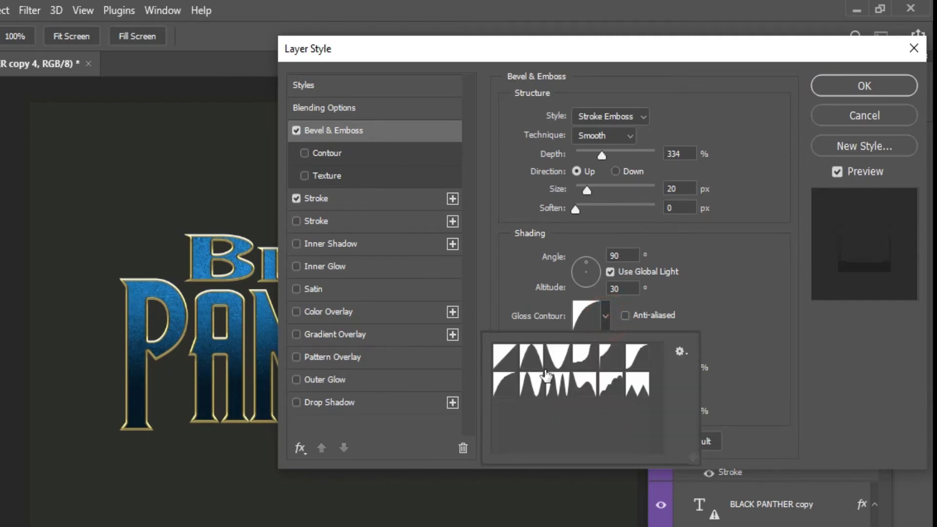
click(534, 384)
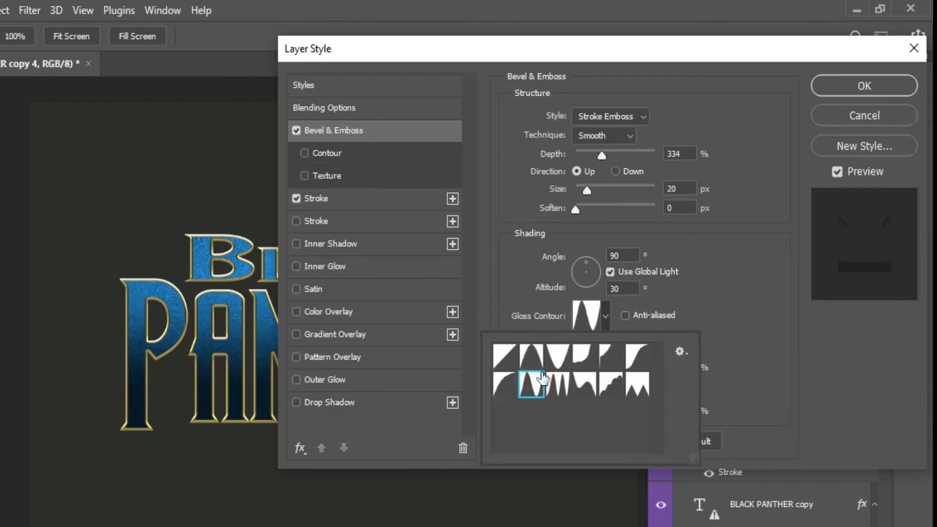
click(742, 264)
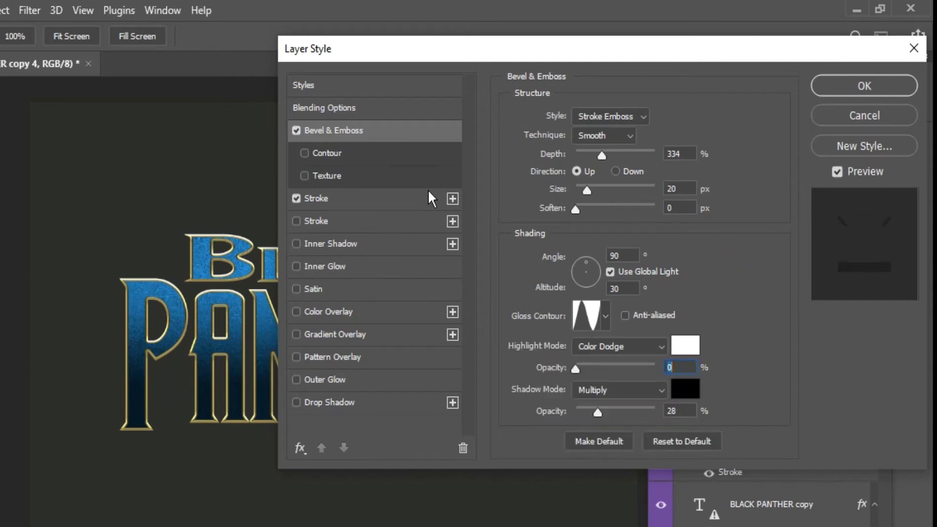
click(297, 130)
click(297, 129)
click(864, 86)
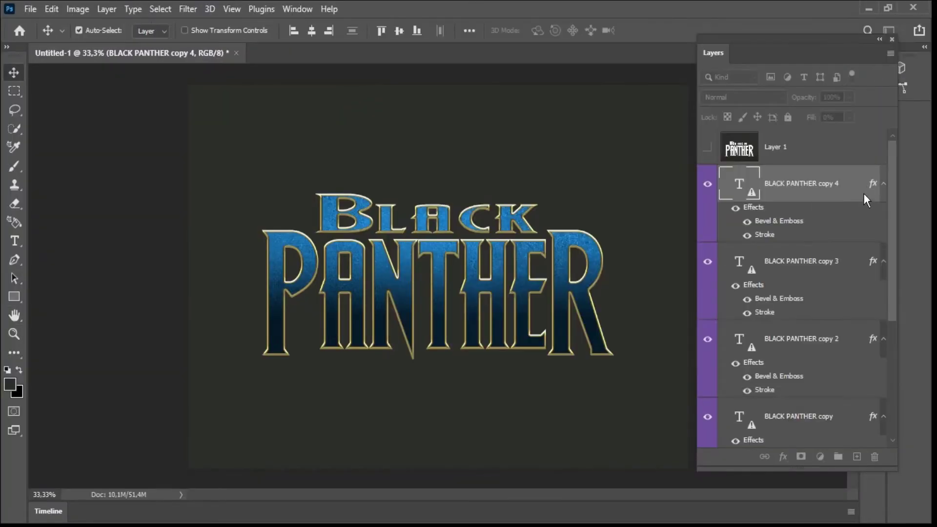
- Duplicate the BLACK PANTHER copy 4 layer, disable the duplicate's stroke, and change its bevel style to Inner Bevel
drag(854, 186, 859, 457)
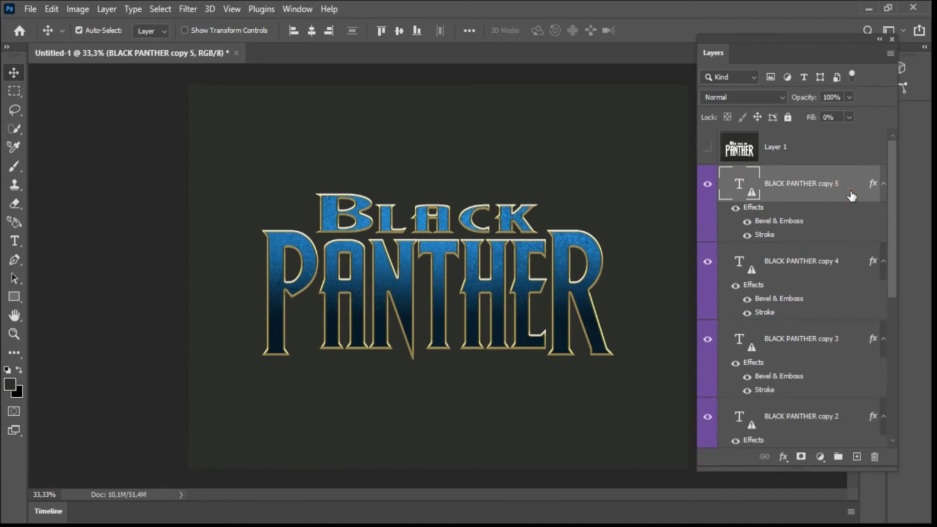
double_click(834, 201)
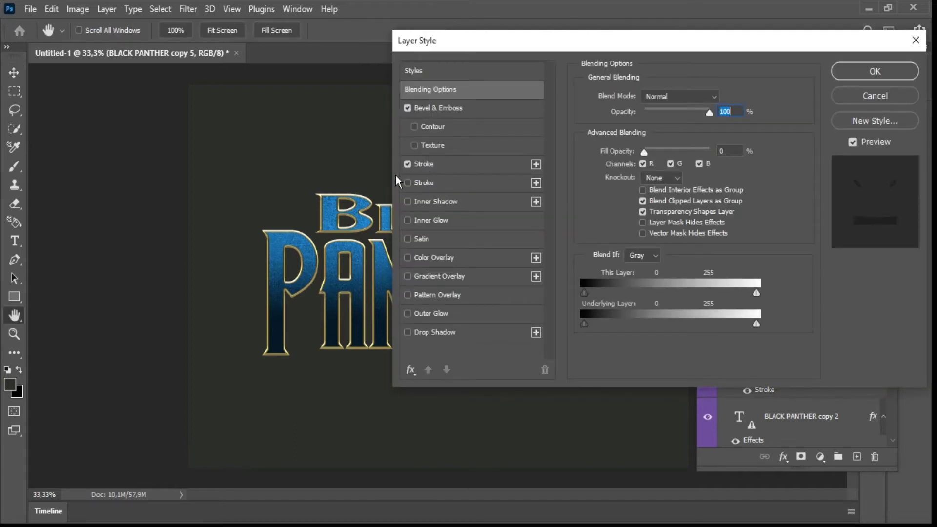
click(408, 165)
click(462, 106)
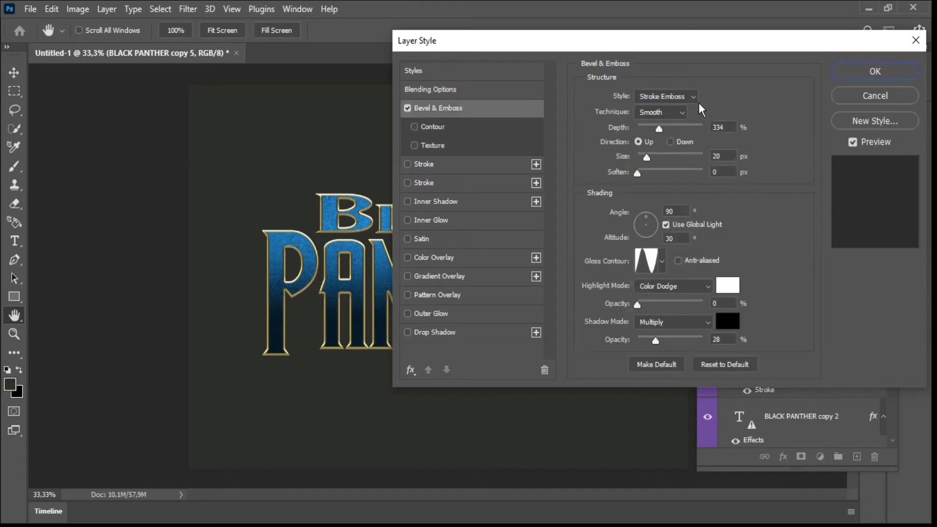
click(689, 98)
click(679, 120)
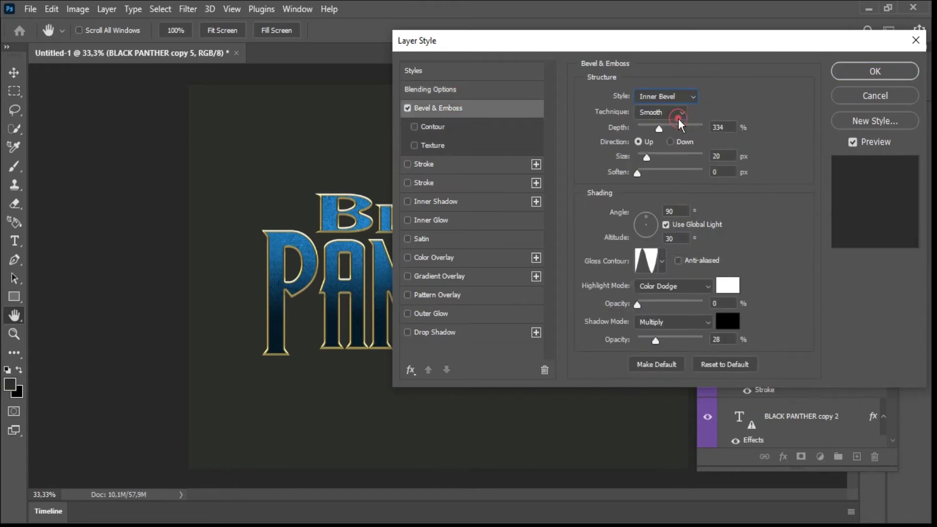
- Set the inner bevel's depth to 100% and size to 5 px, choose the linear gloss contour, and apply the style
drag(730, 126, 566, 135)
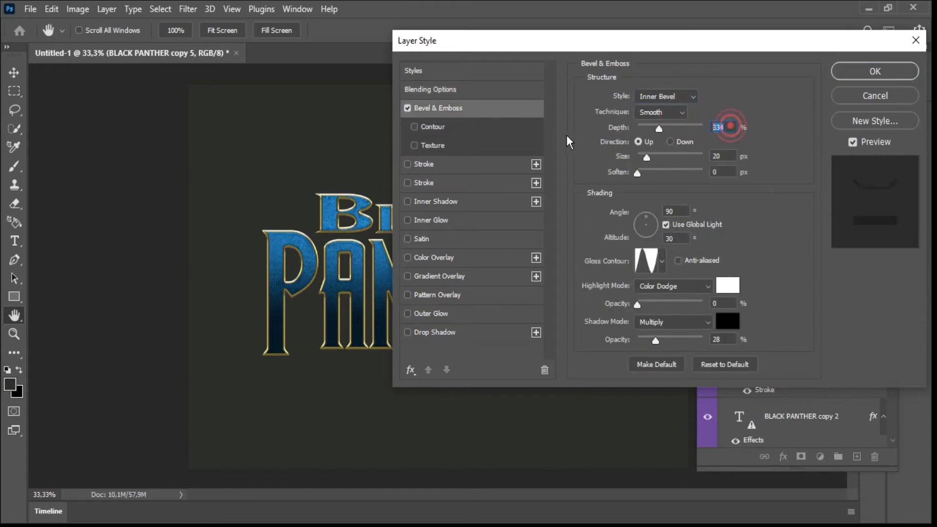
text(100)
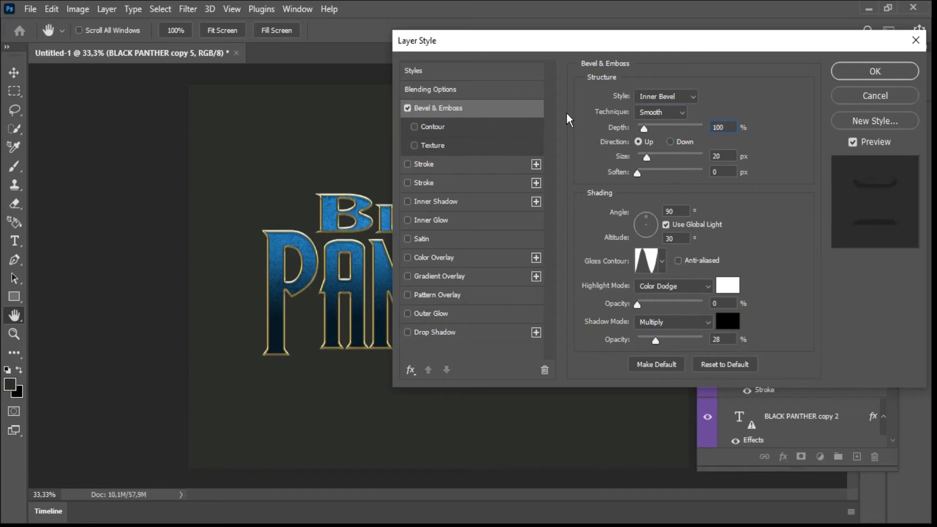
drag(727, 153, 682, 169)
text(5)
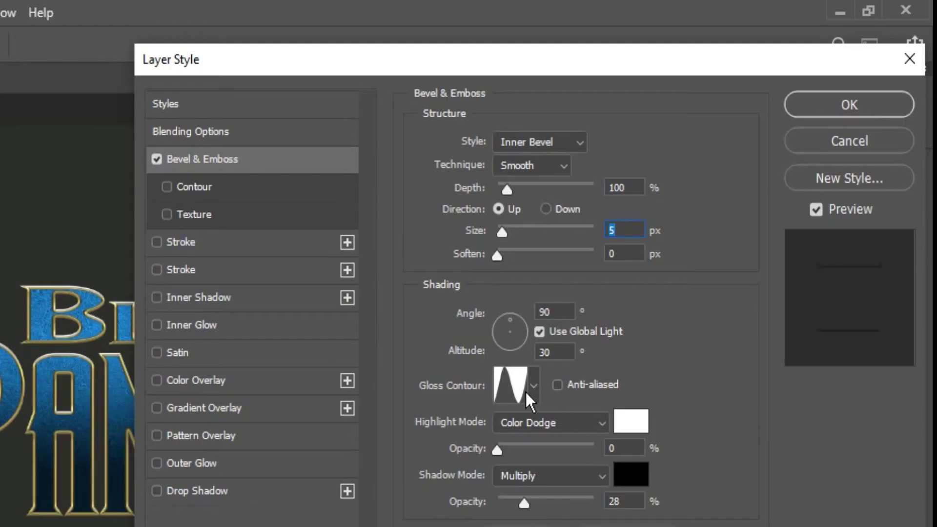
click(534, 388)
click(411, 433)
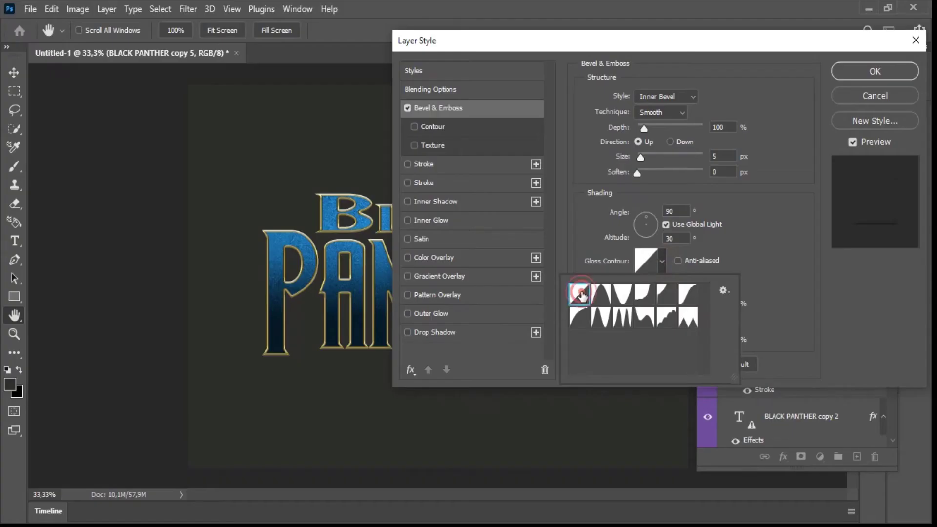
click(762, 235)
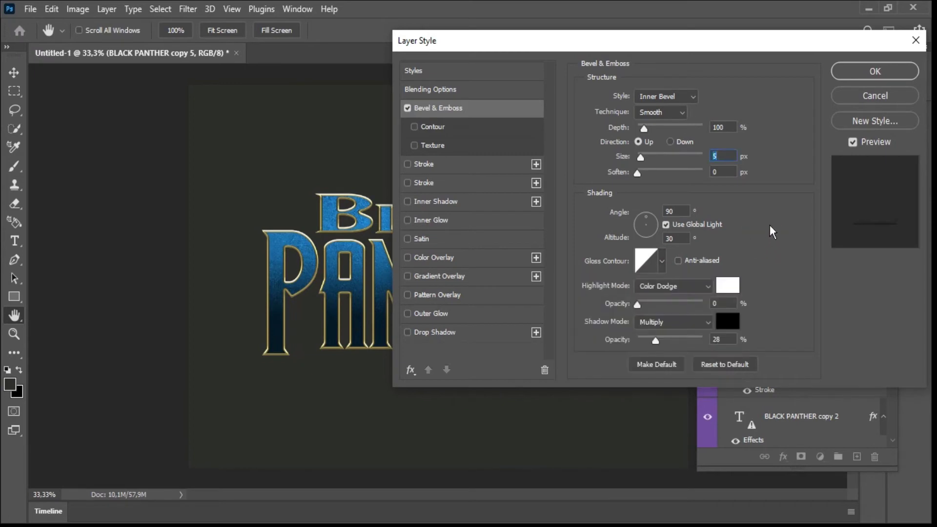
click(851, 142)
click(853, 142)
click(869, 74)
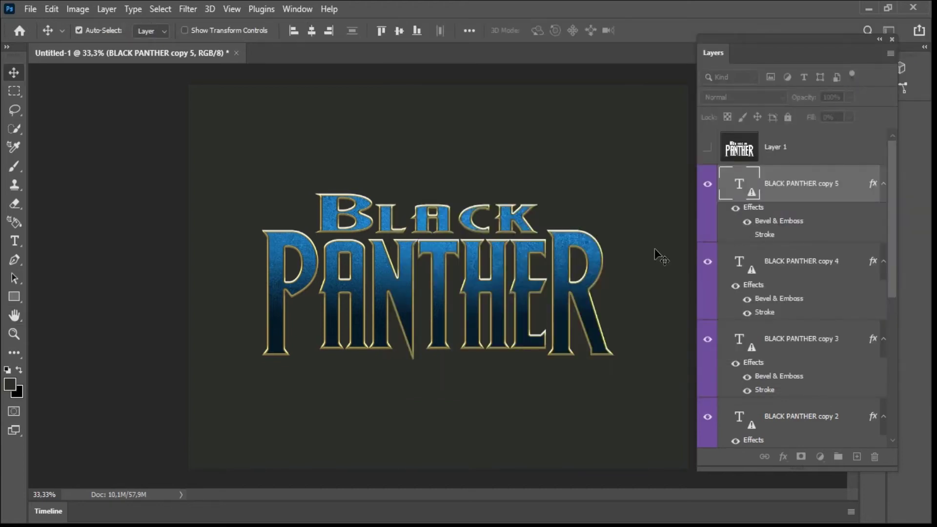
- Duplicate the BLACK PANTHER copy 5 layer and keep the new copy selected
key(ctrl+space)
ctrl+click(541, 265)
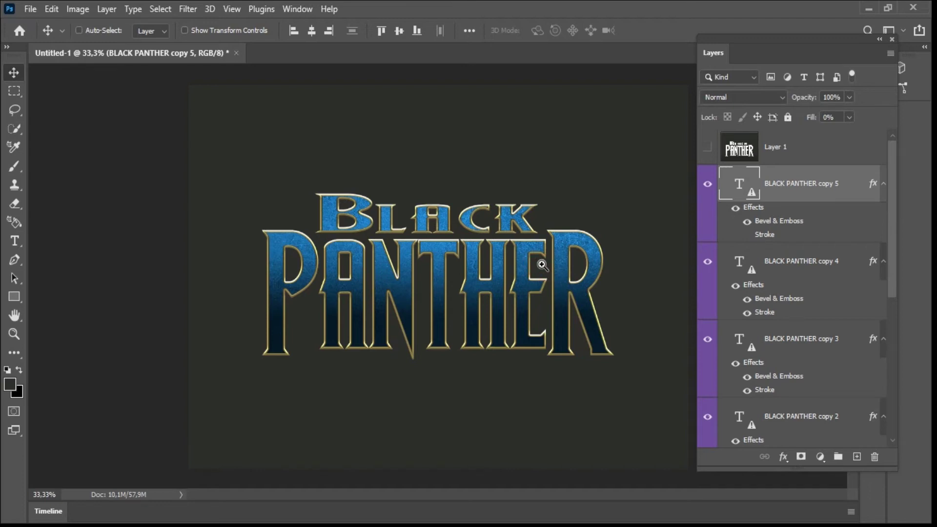
drag(529, 283, 552, 310)
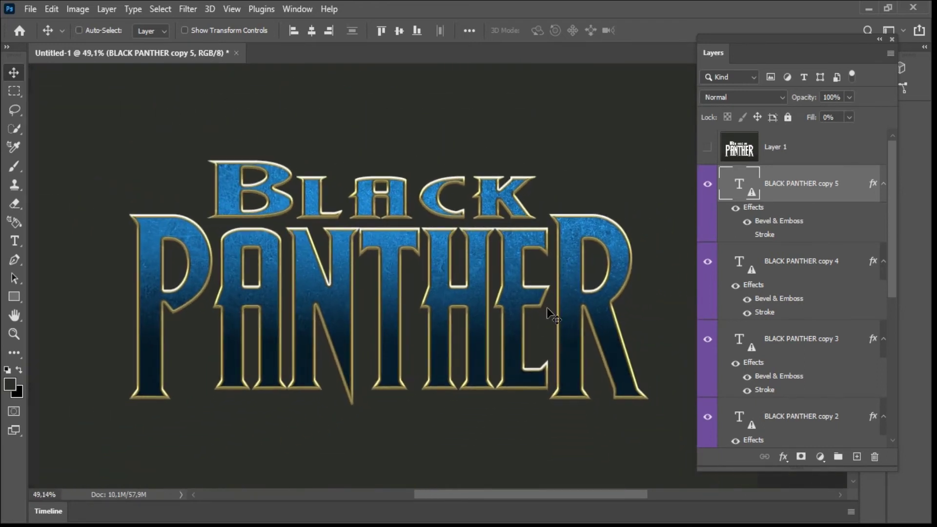
scroll(547, 307, down, 2)
drag(846, 184, 857, 455)
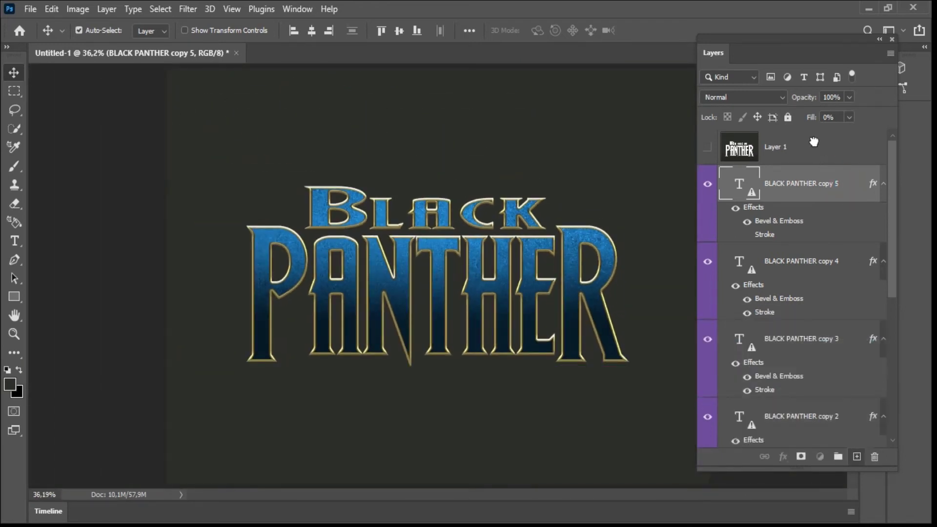
click(859, 199)
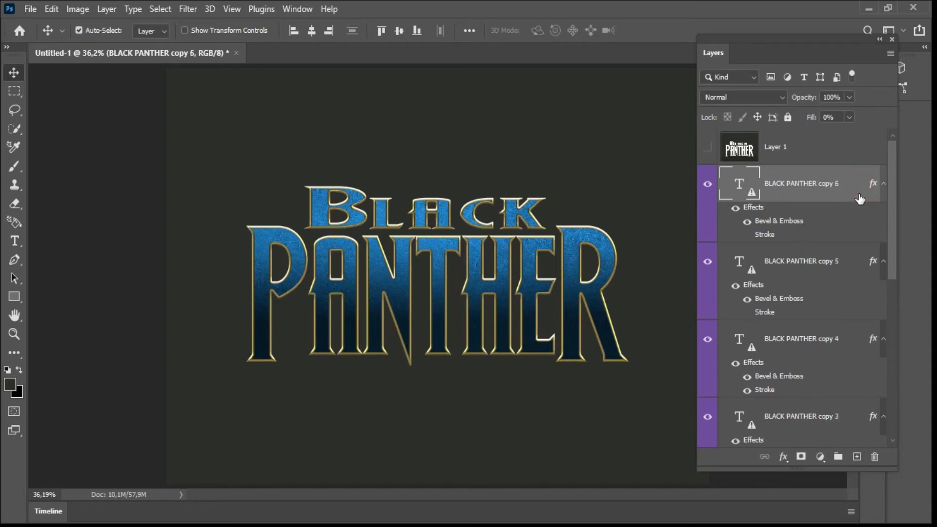
- Set the BLACK PANTHER copy 6 bevel to angle -170° and altitude 0° without global light, highlight opacity 70% and shadow opacity 0%, and apply it
double_click(860, 199)
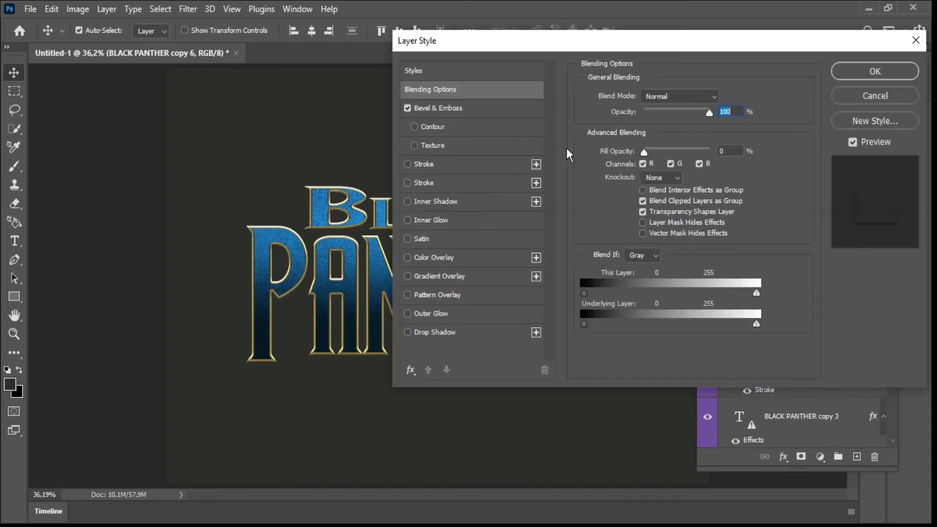
click(469, 109)
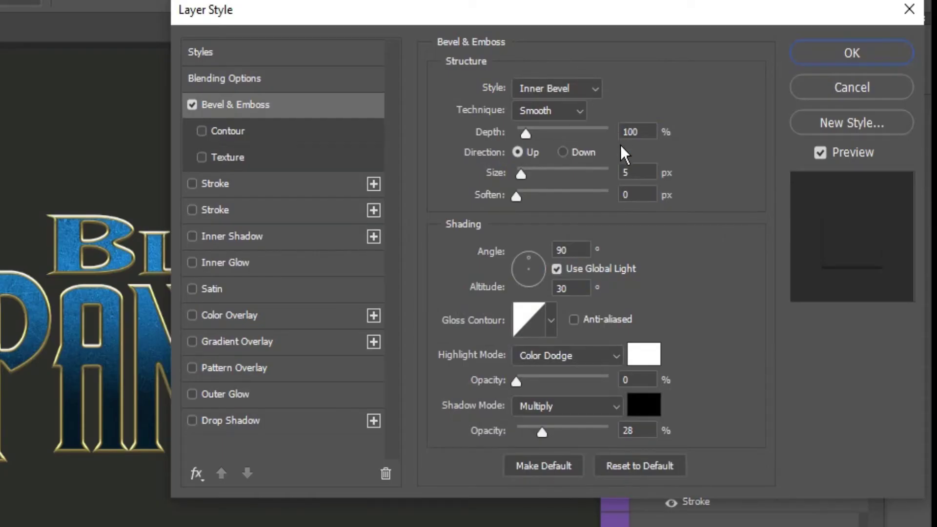
drag(515, 276, 507, 279)
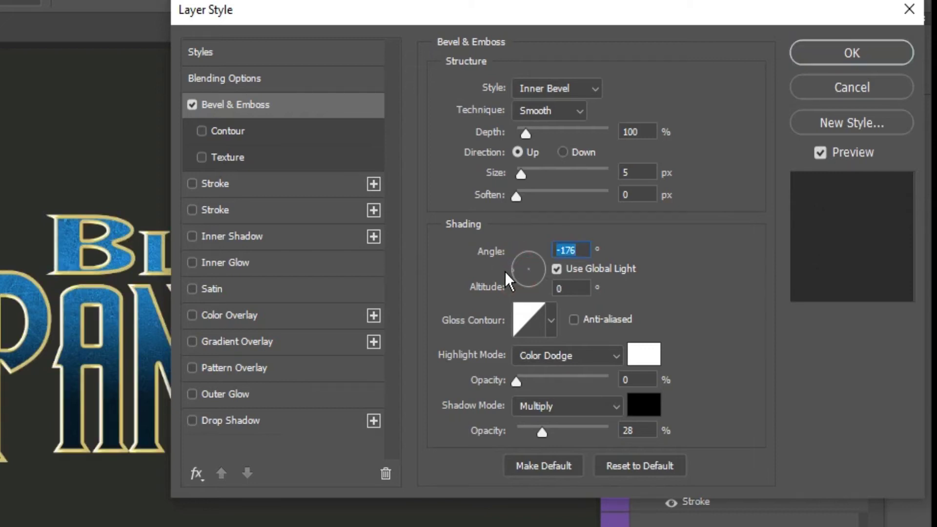
click(631, 379)
text(70)
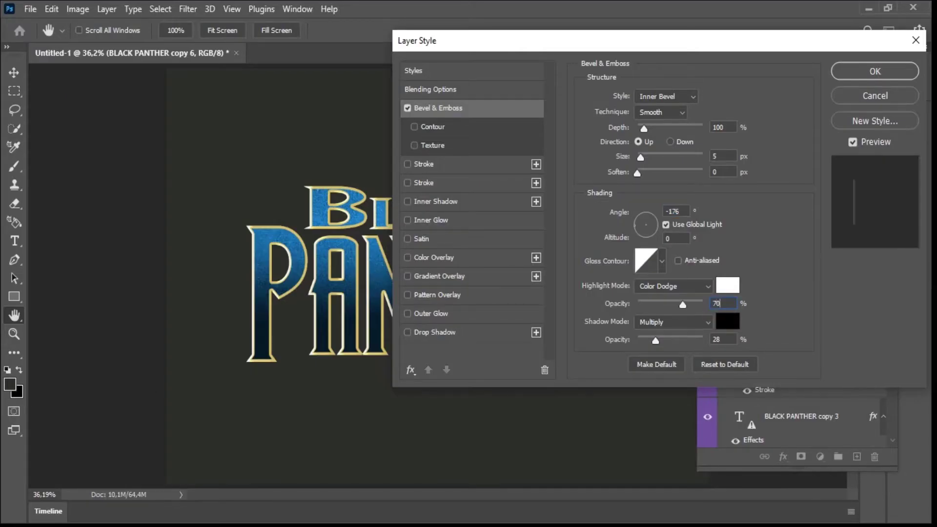
click(637, 337)
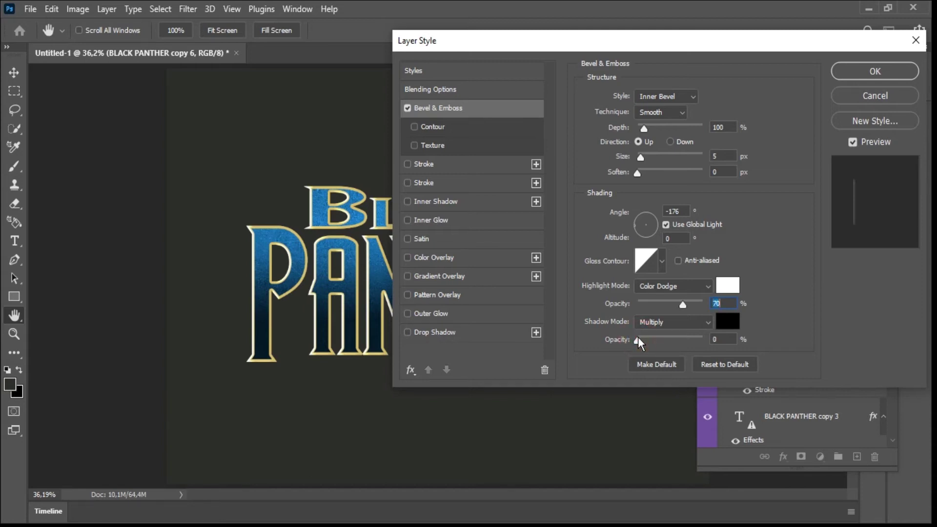
click(851, 142)
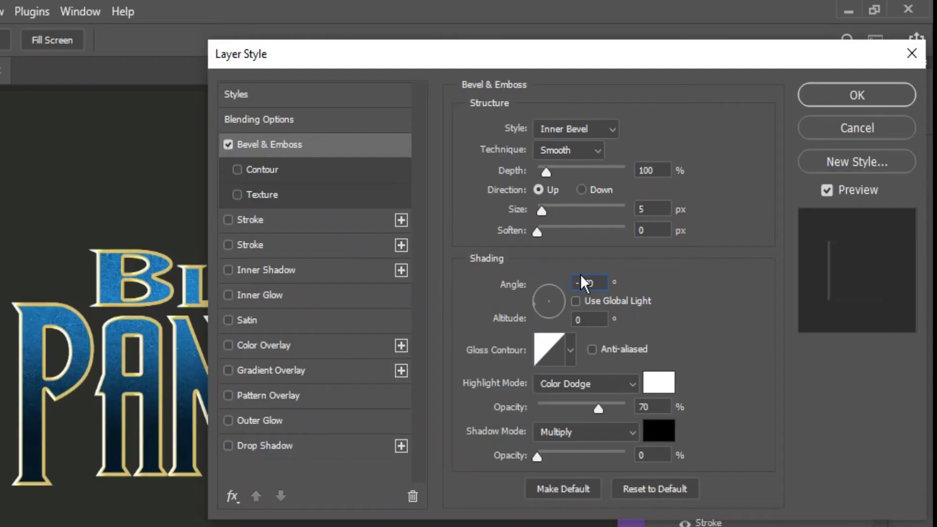
click(582, 281)
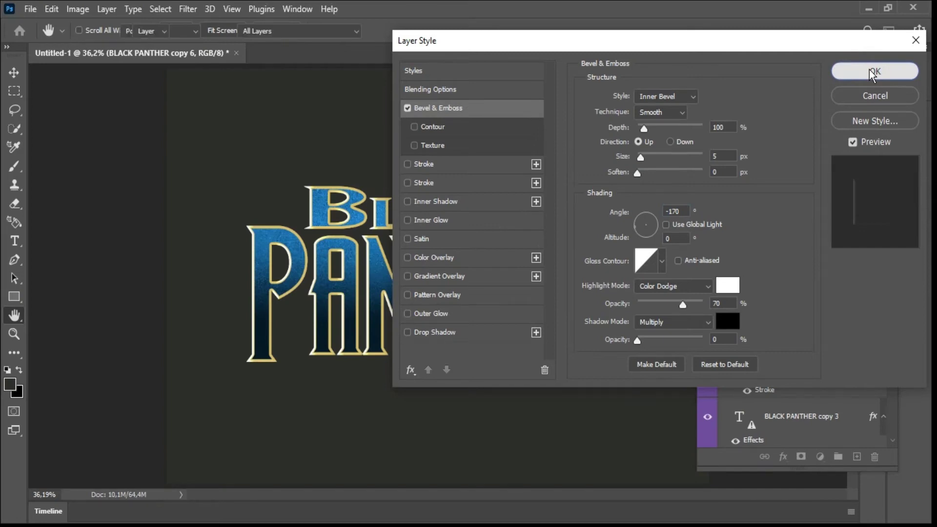
click(872, 73)
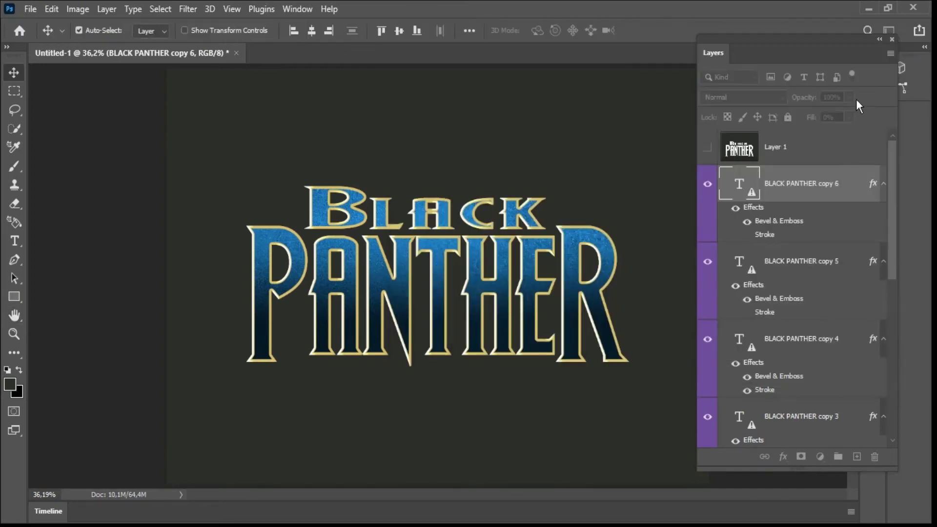
- Duplicate the BLACK PANTHER copy 6 layer and set the duplicate's bevel highlight opacity to 40%
drag(845, 190, 857, 456)
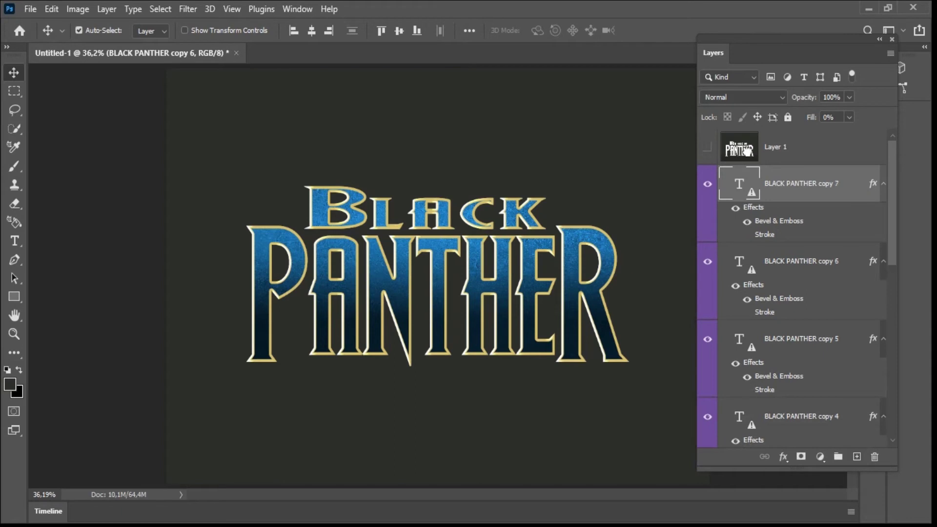
double_click(852, 196)
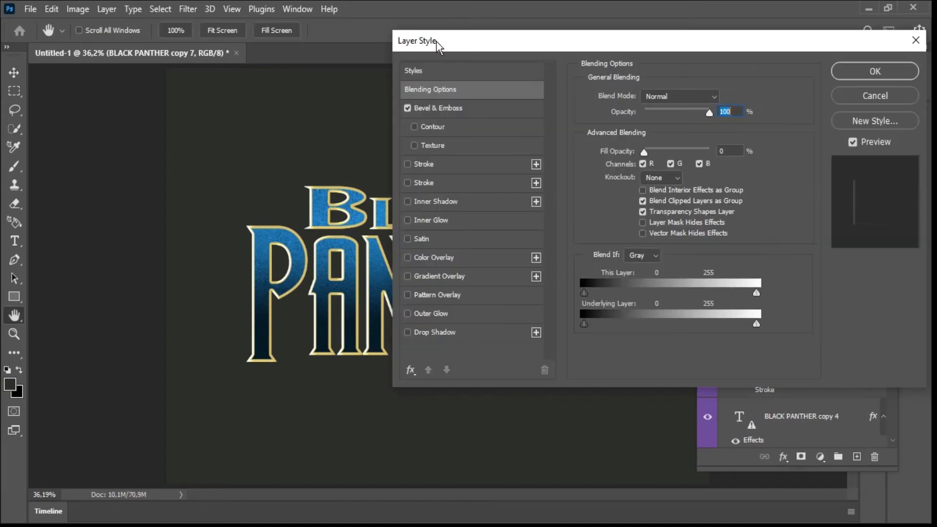
click(460, 108)
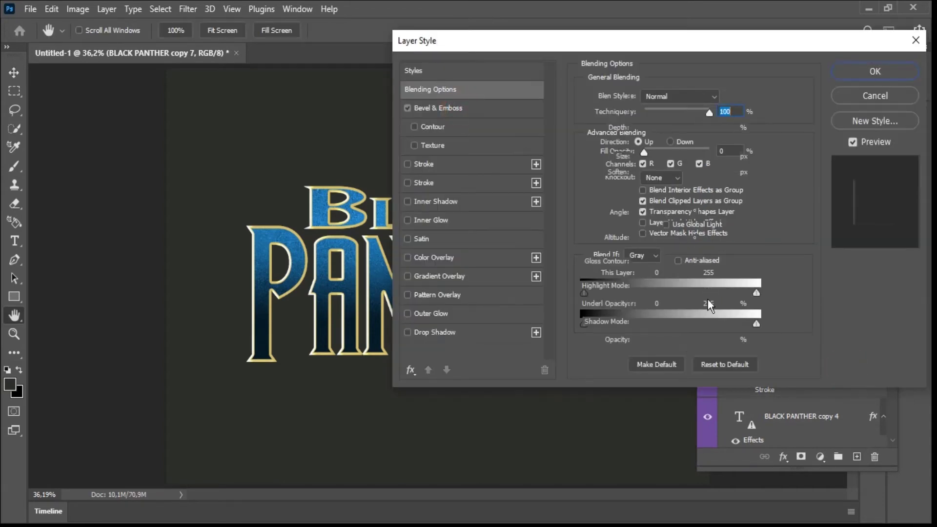
double_click(727, 305)
text(40)
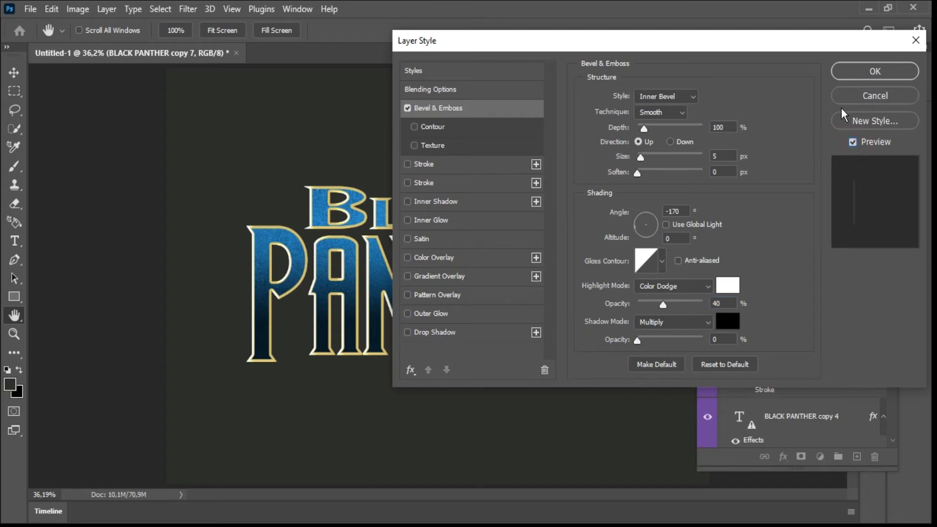
click(872, 72)
- Collapse the effects lists of the BLACK PANTHER copy layers, from copy 7 down to the first copy
click(883, 184)
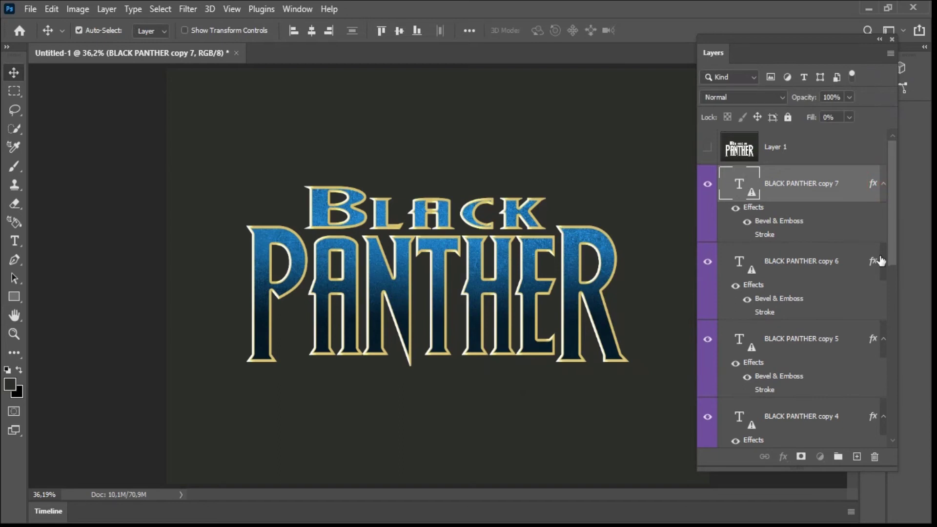
click(884, 220)
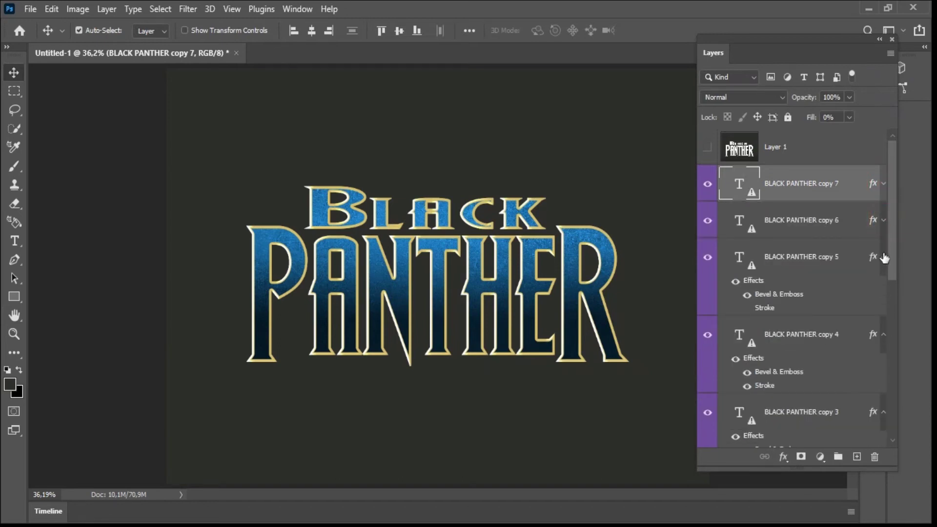
click(883, 256)
click(883, 293)
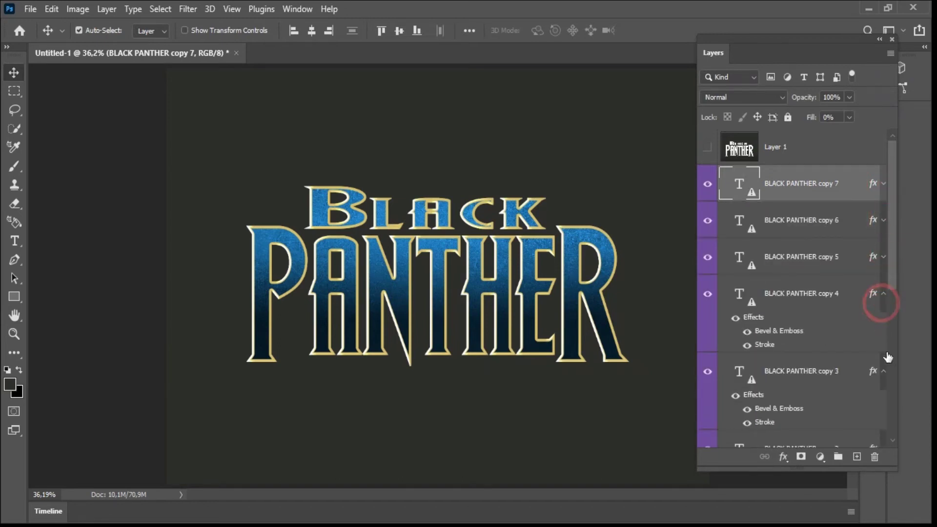
click(883, 331)
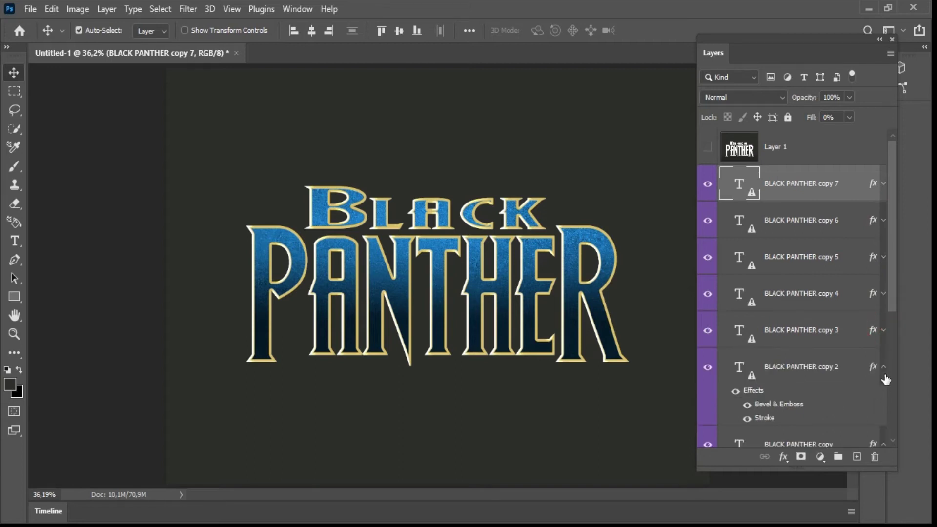
click(883, 367)
click(884, 404)
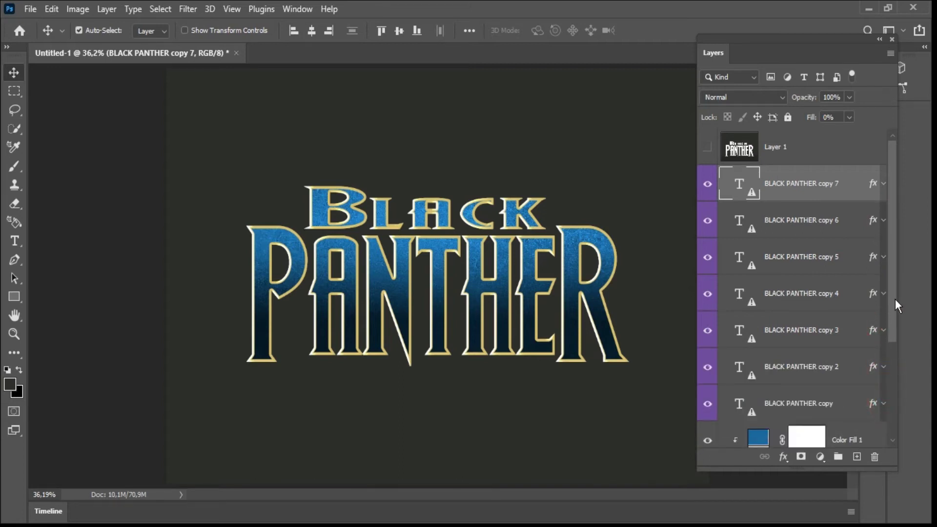
- Group all layers from BLACK PANTHER copy 7 down to the original BLACK PANTHER text, including the texture and colour fill
drag(891, 320, 902, 403)
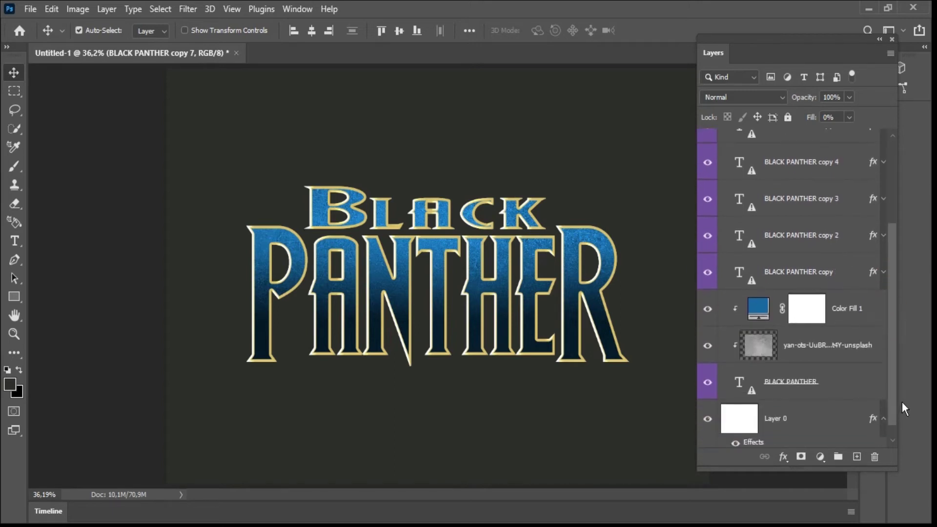
shift+click(835, 384)
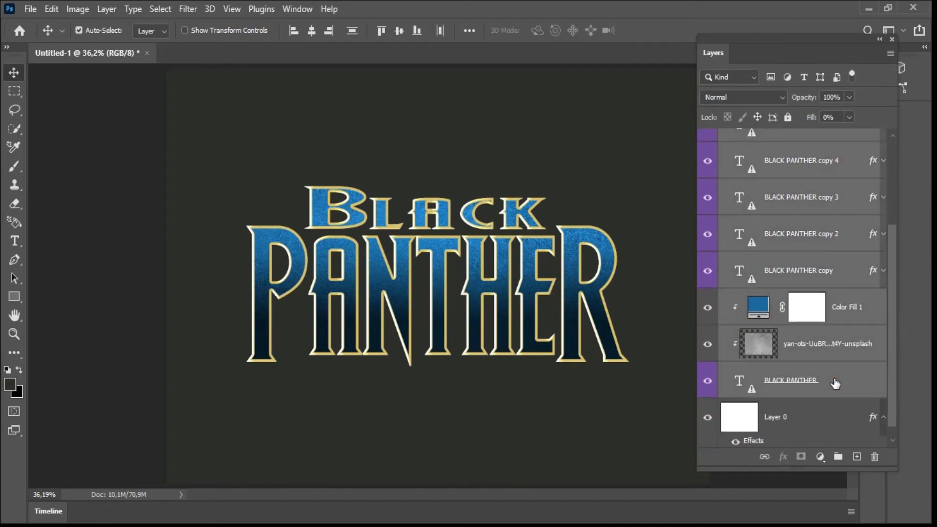
drag(835, 384, 839, 456)
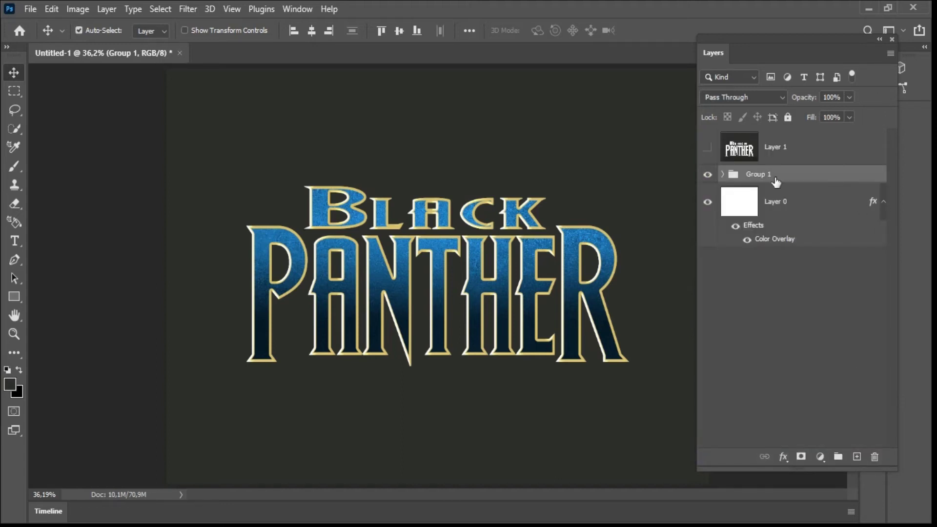
- Load the outline of the original BLACK PANTHER text inside Group 1 as a selection, and leave the collapsed group selected
click(722, 175)
drag(892, 195, 903, 351)
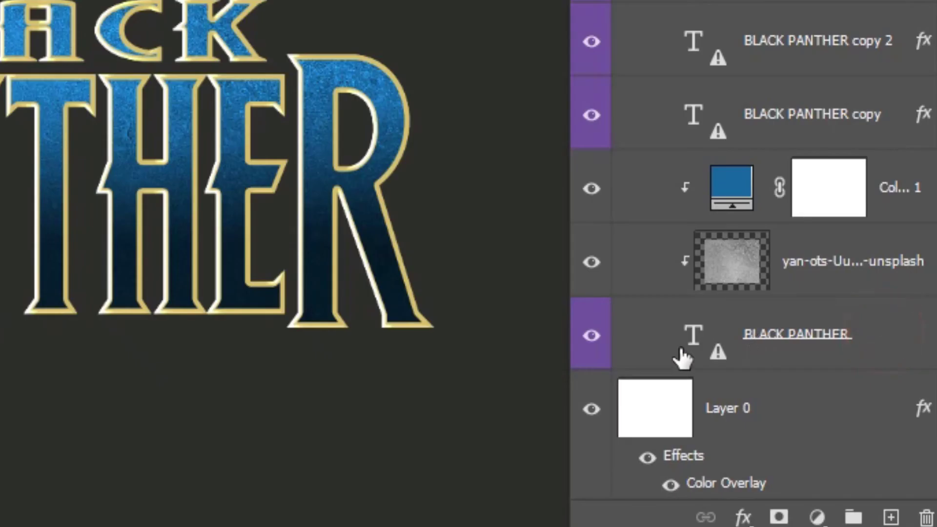
click(758, 370)
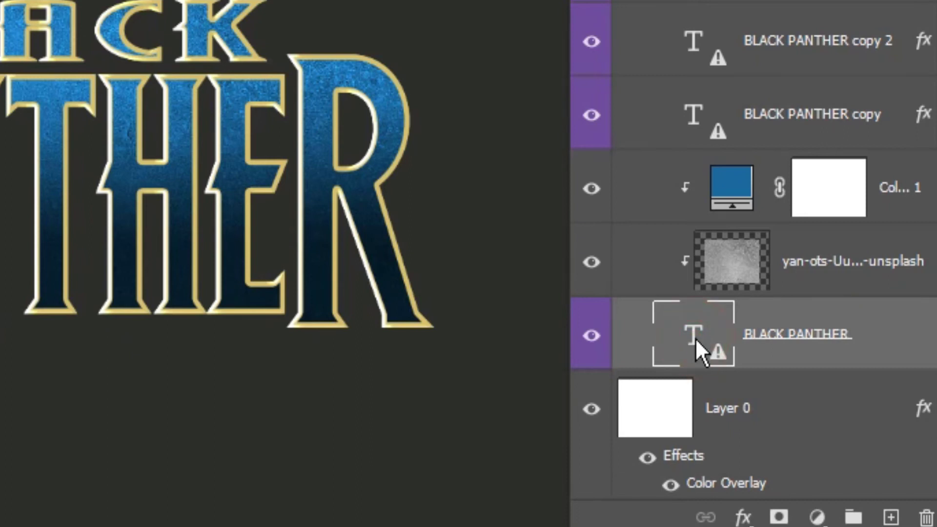
ctrl+click(695, 338)
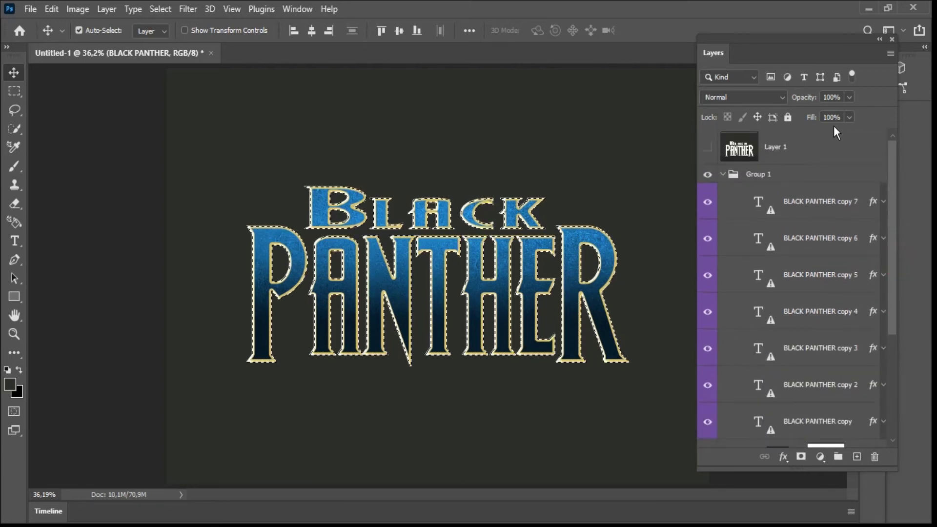
click(751, 175)
click(723, 175)
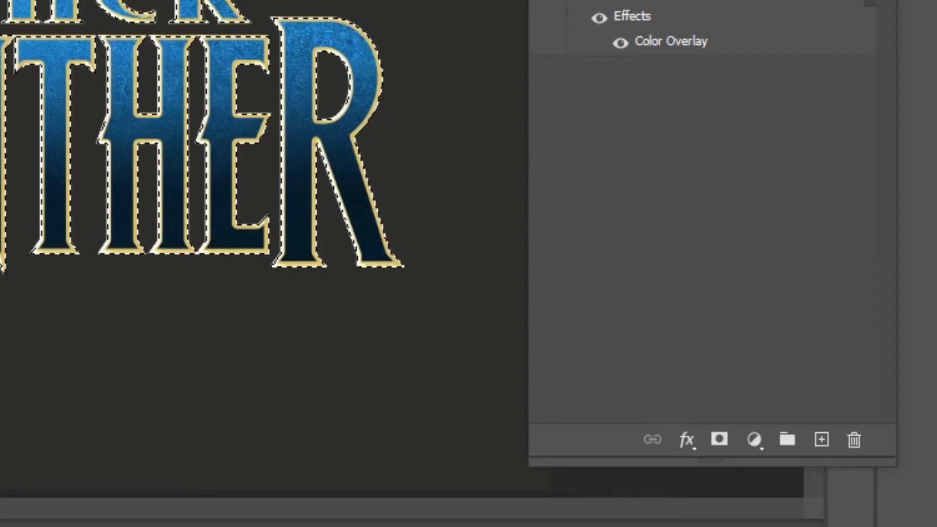
- Create a new layer beneath Group 1, fill the text-shaped selection with black at 100% opacity, and deselect
click(822, 439)
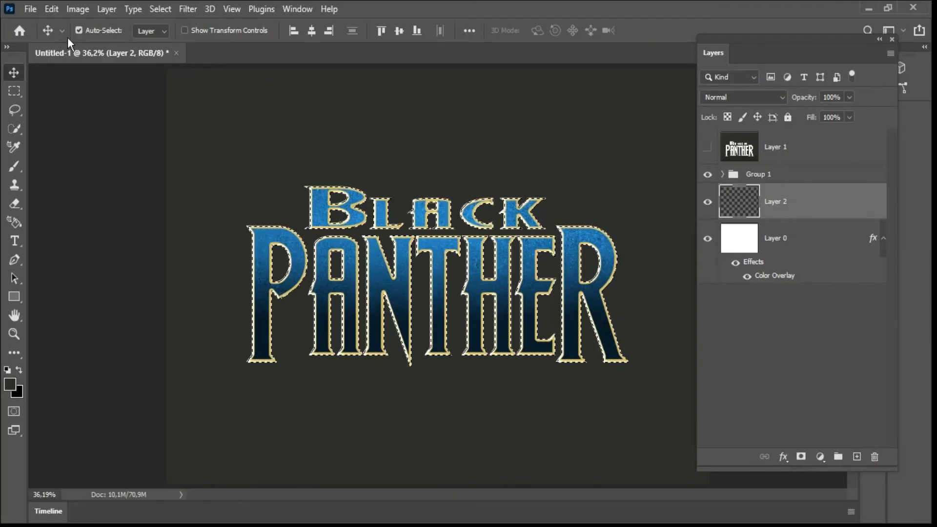
click(43, 10)
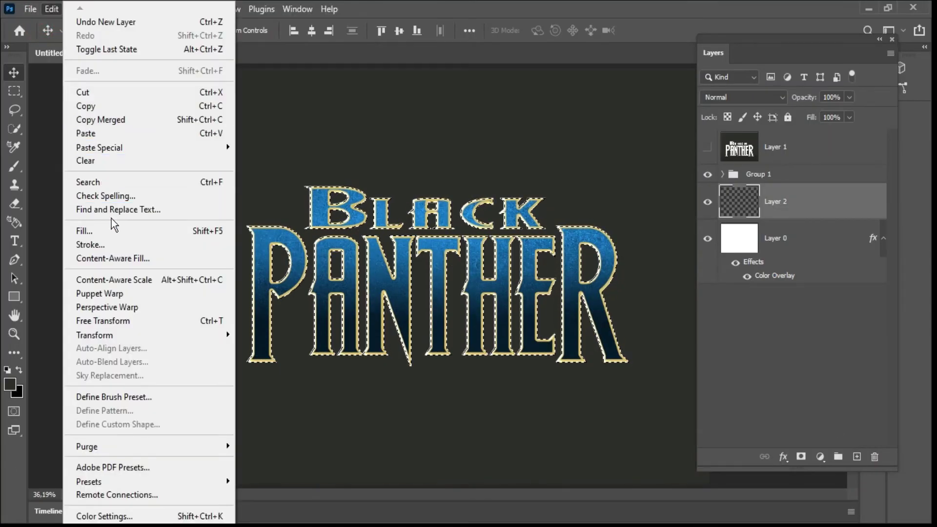
click(113, 228)
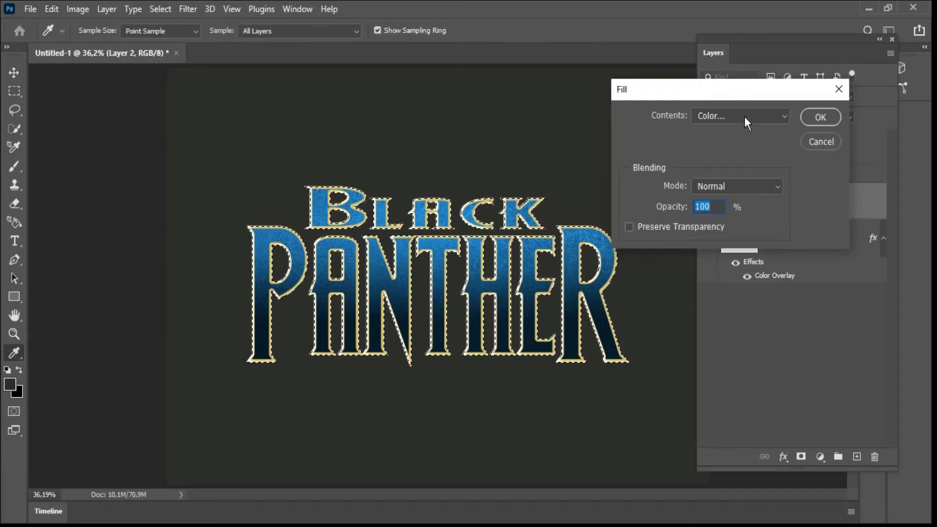
click(744, 116)
click(732, 141)
click(811, 118)
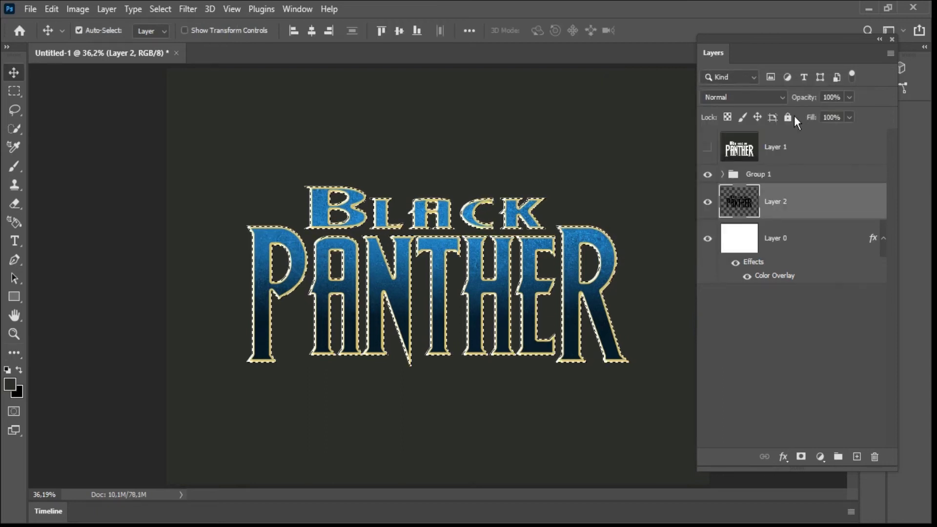
click(161, 10)
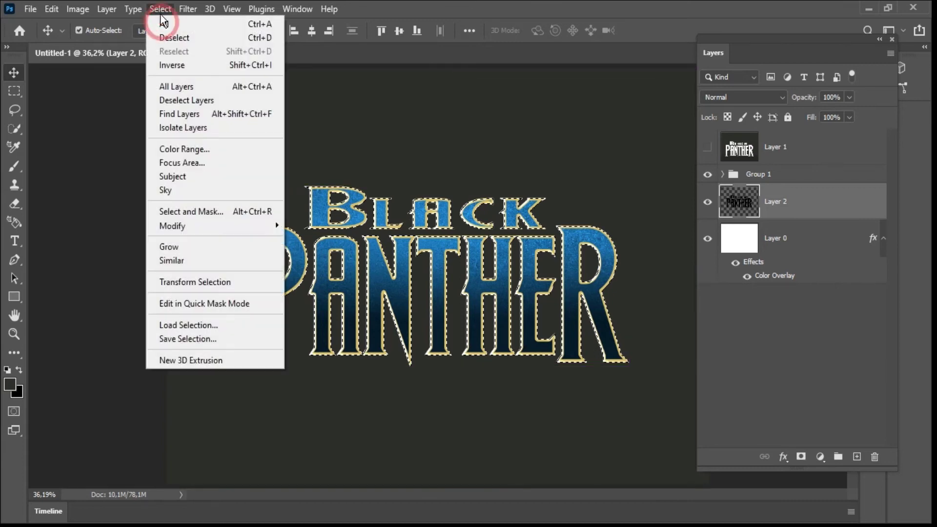
click(166, 38)
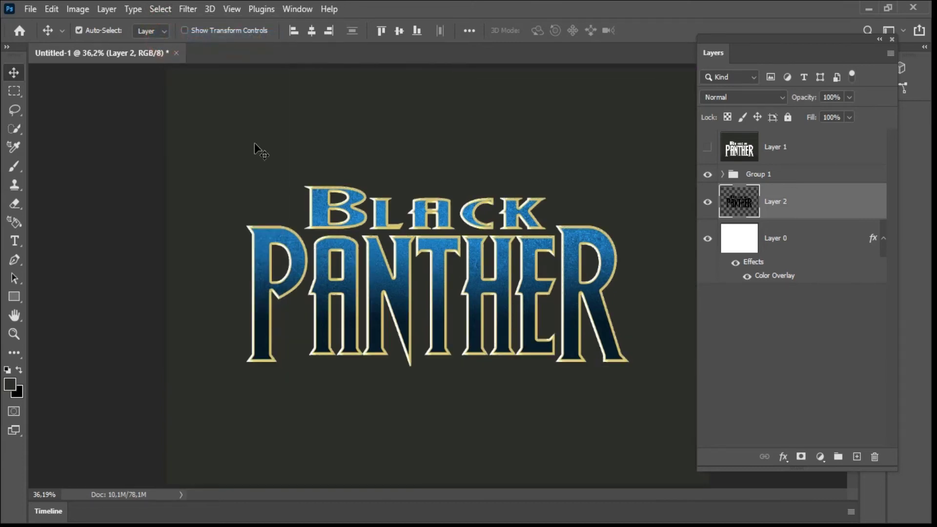
- Scale the filled Layer 2 to 99.90% width and height with Free Transform and apply it
click(51, 9)
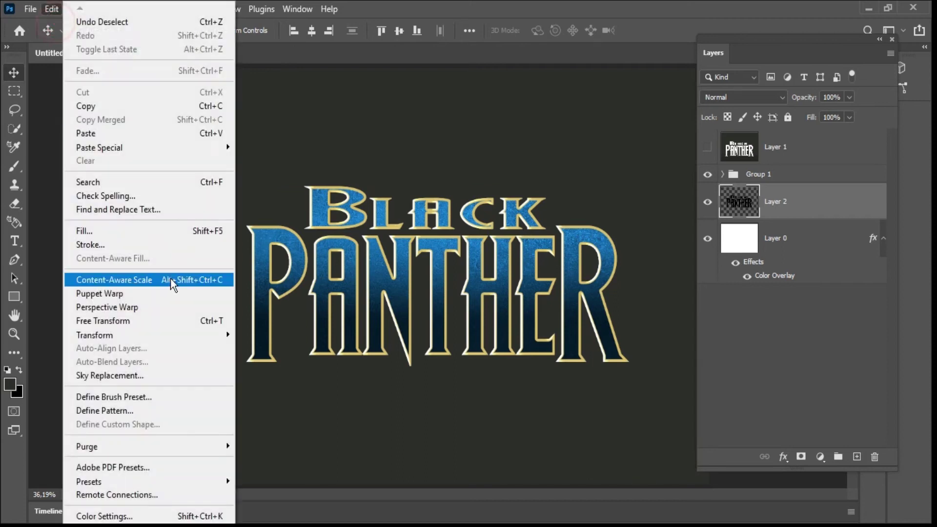
click(189, 320)
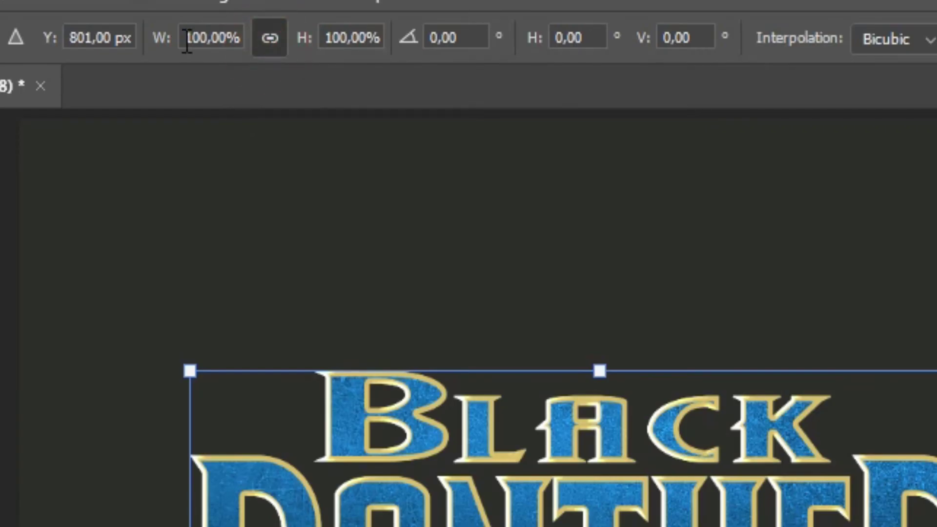
click(187, 38)
text(9)
text(9,90)
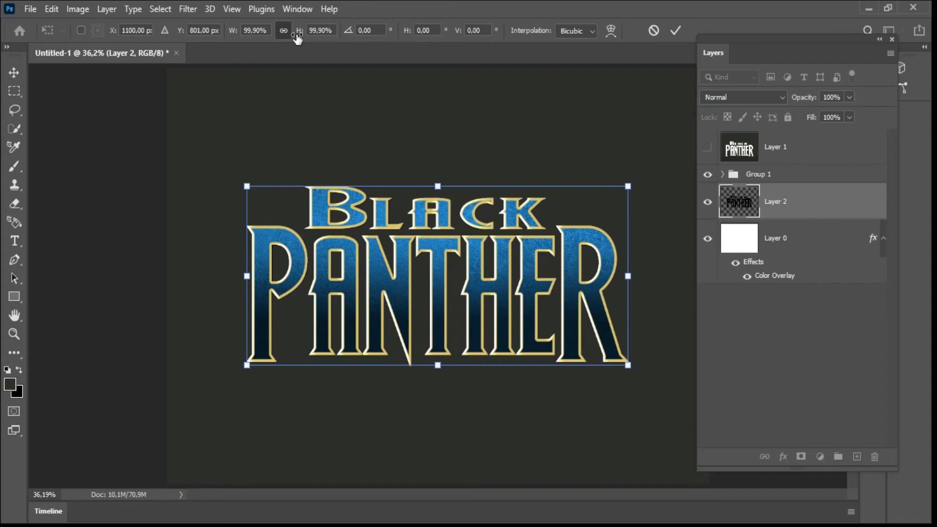
key(Return)
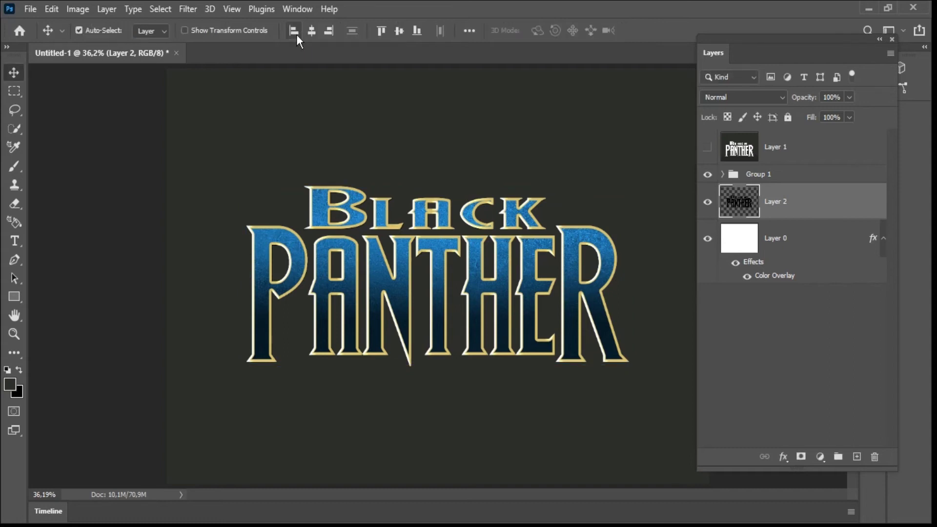
- Inspect the lettering edges up close with Layer 2 hidden and shown
key(ctrl+space)
ctrl+click(408, 251)
ctrl+click(408, 251)
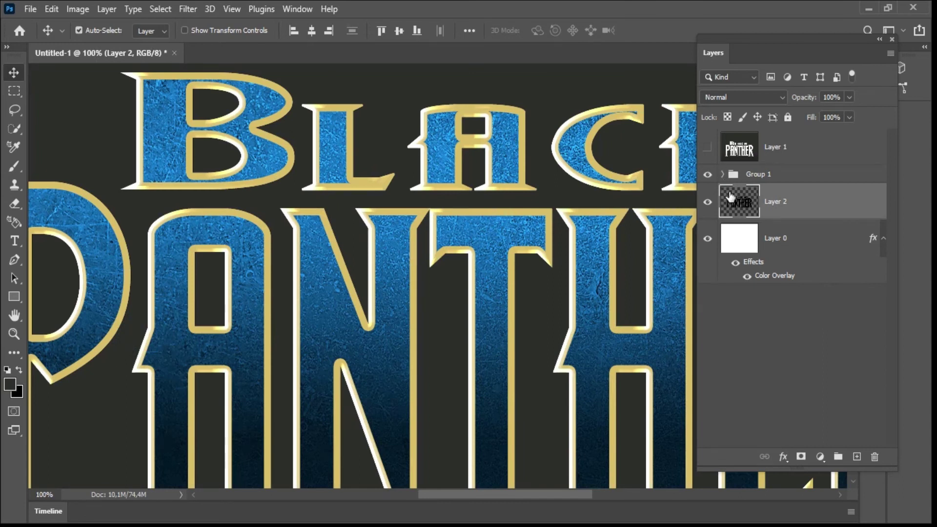
click(708, 202)
click(708, 204)
key(ctrl+0)
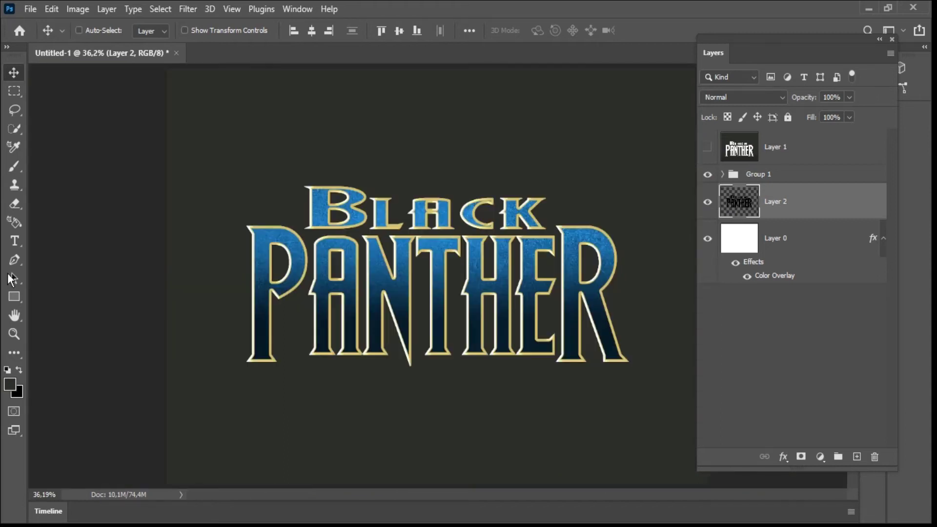
- Duplicate Layer 2 and repeat the last scaling with a new copy each time, up to Layer 2 copy 17
key(ctrl+j)
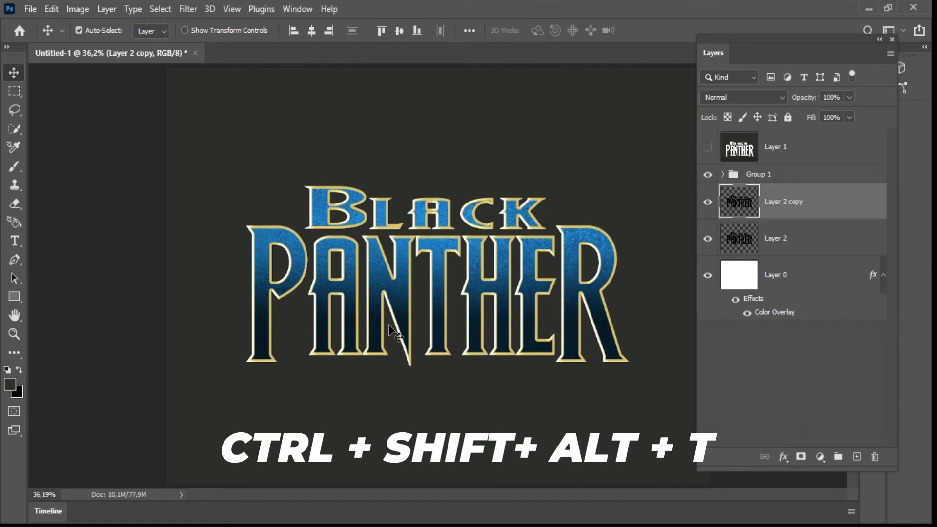
key(ctrl+shift+alt+t)
key(ctrl+shift+alt+t)
key(ctrl+shift+alt+t)
key(ctrl+shift+alt+t)
key(ctrl+shift+alt+t)
key(ctrl+shift+alt+t)
key(ctrl+shift+alt+t)
key(ctrl+shift+alt+t)
key(ctrl+shift+alt+t)
key(ctrl+shift+alt+t)
key(ctrl+shift+alt+t)
key(ctrl+shift+alt+t)
key(ctrl+shift+alt+t)
key(ctrl+shift+alt+t)
key(ctrl+shift+alt+t)
key(ctrl+shift+alt+t)
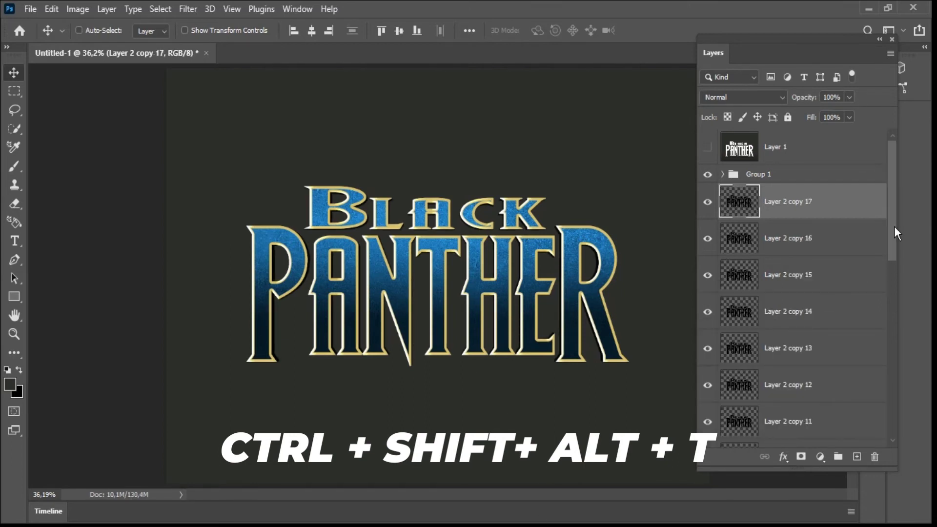
- Merge Layer 2 and all its copies up to Layer 2 copy 17 into one layer
drag(887, 224, 873, 402)
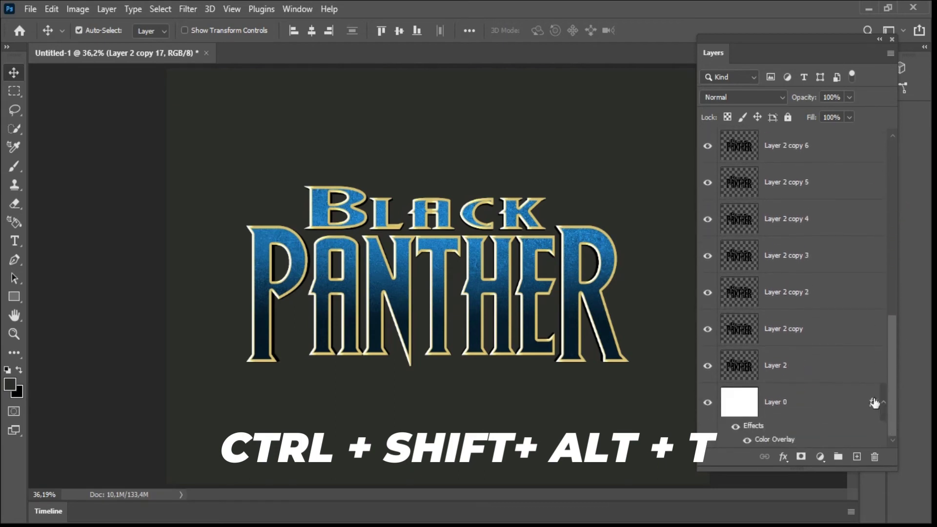
shift+click(830, 361)
right_click(829, 362)
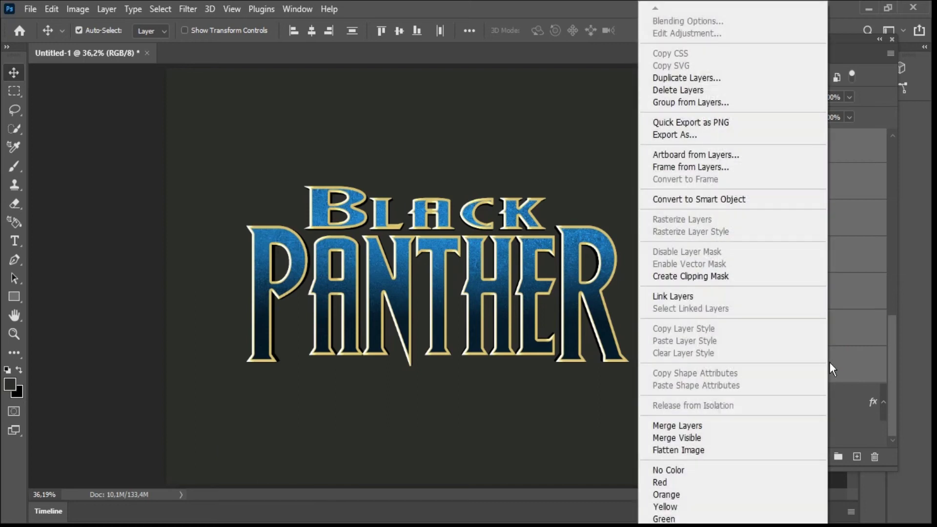
click(762, 426)
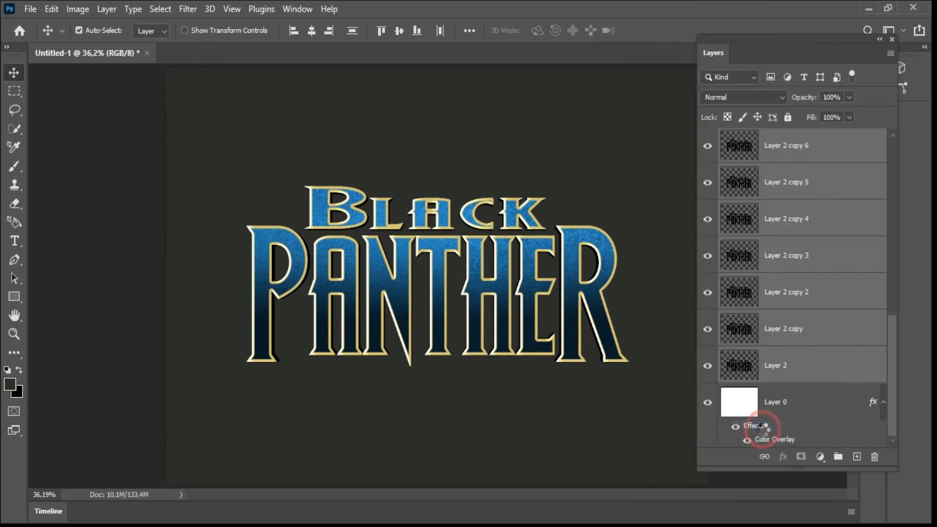
- Open the merged layer's style settings and enable Bevel & Emboss with its existing inner bevel settings
right_click(843, 204)
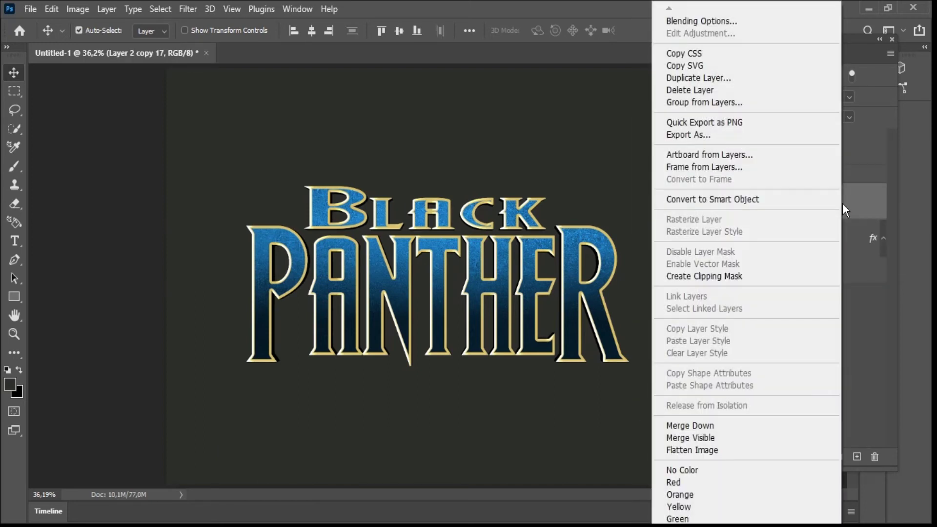
click(697, 18)
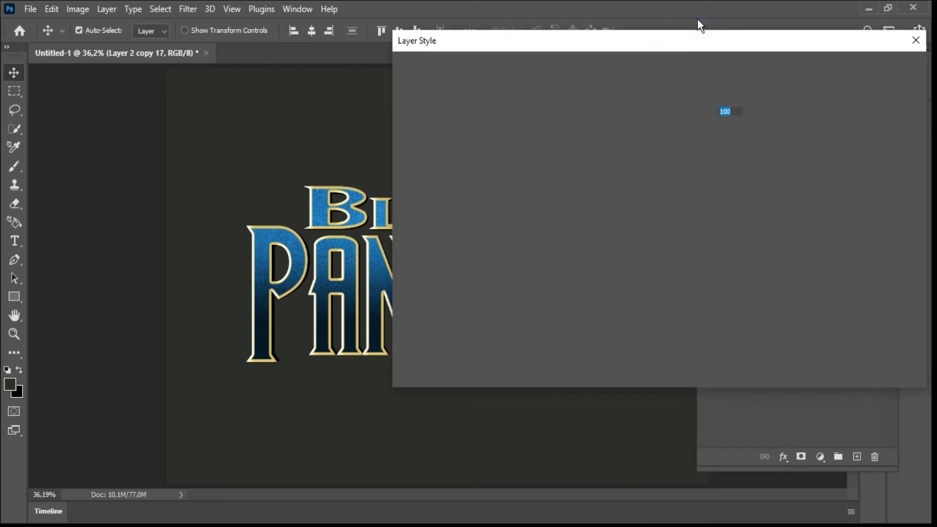
click(465, 106)
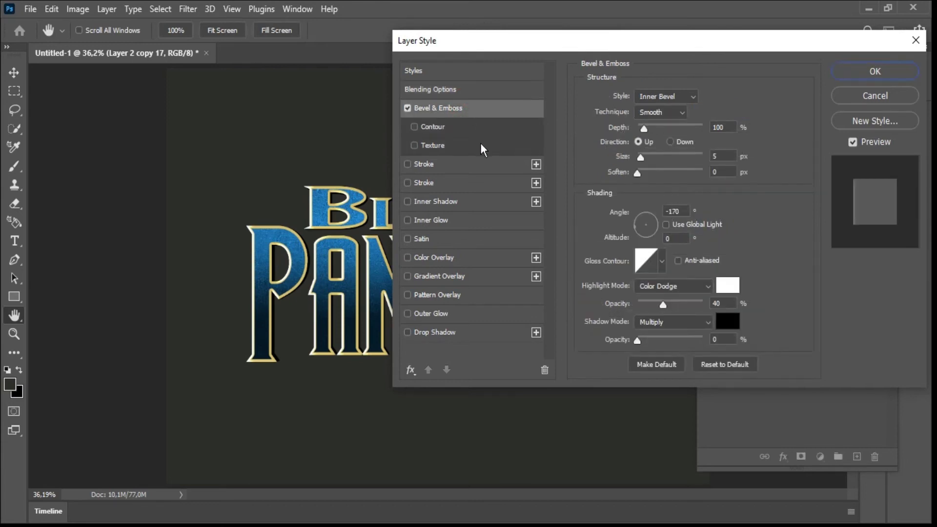
click(408, 108)
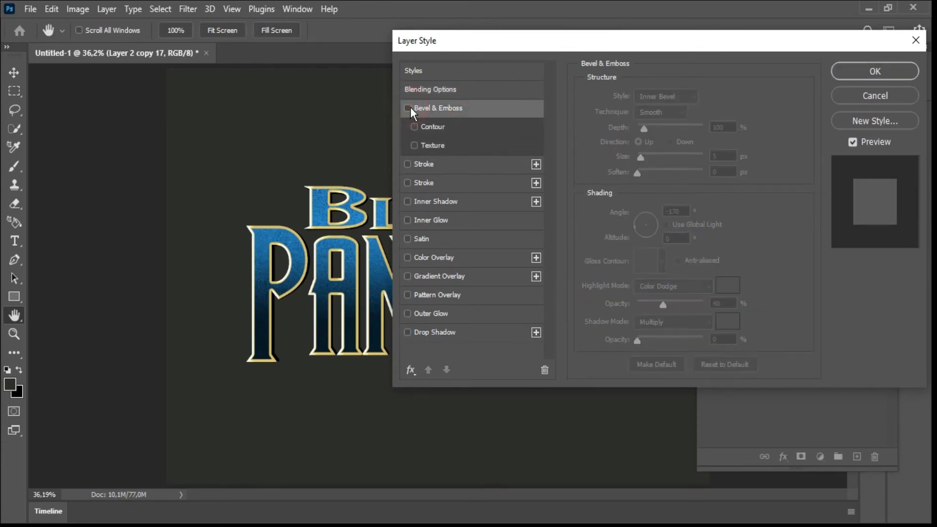
click(408, 108)
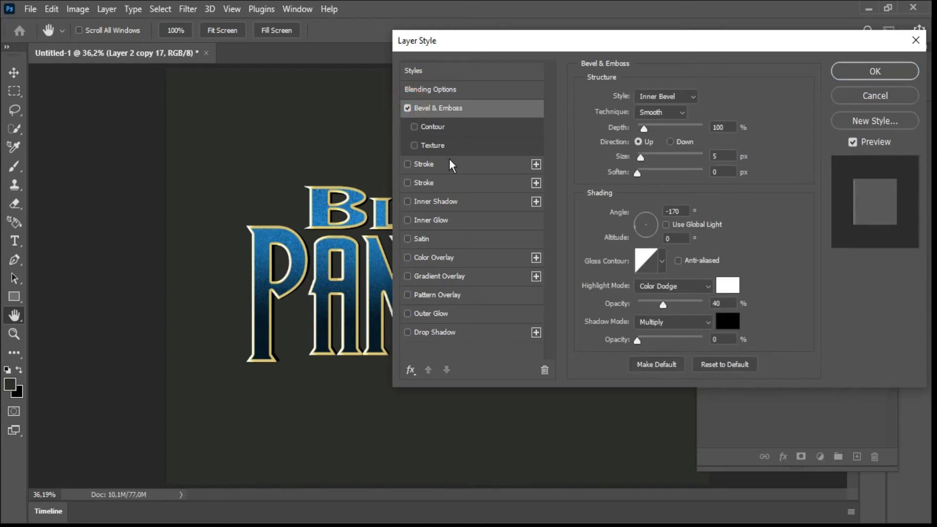
- Enable the first Stroke effect on the merged layer and set its colour to RGB 141, 106, 50
click(426, 166)
click(614, 201)
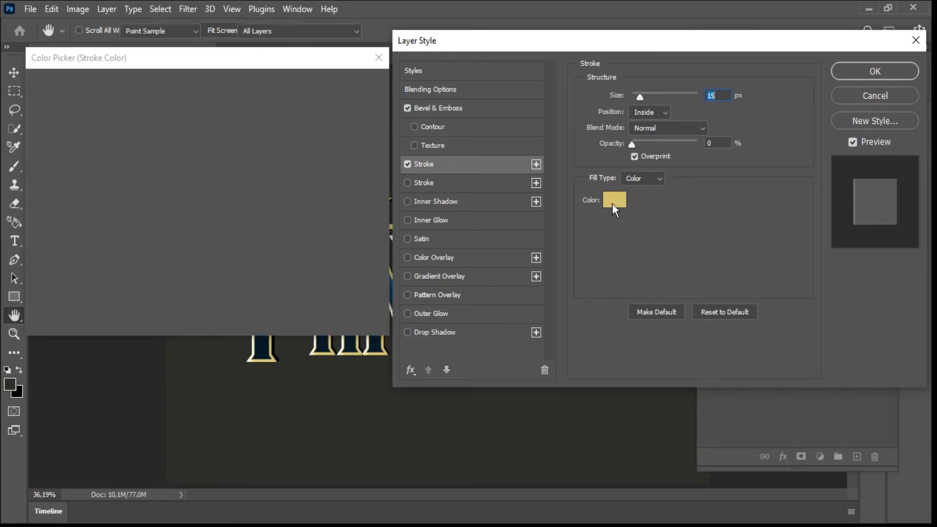
click(280, 258)
text(141)
key(Tab)
text(10)
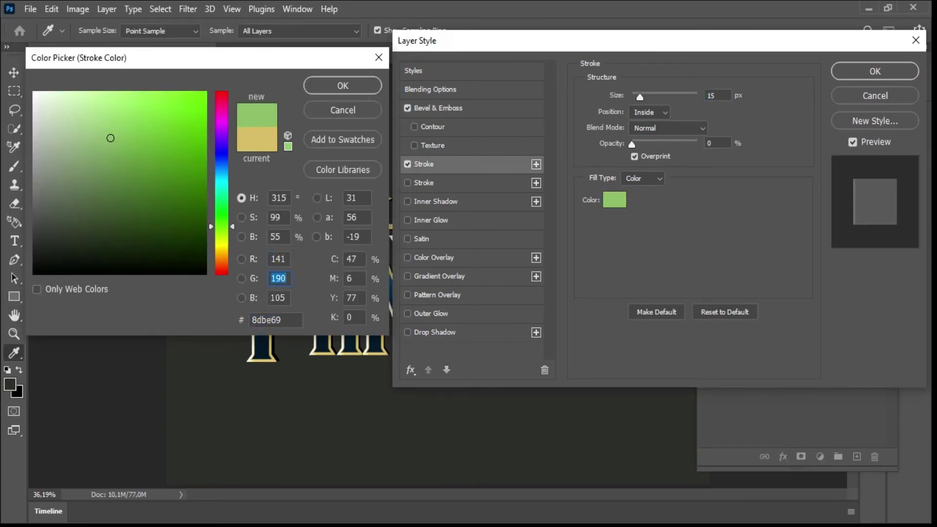
text(6)
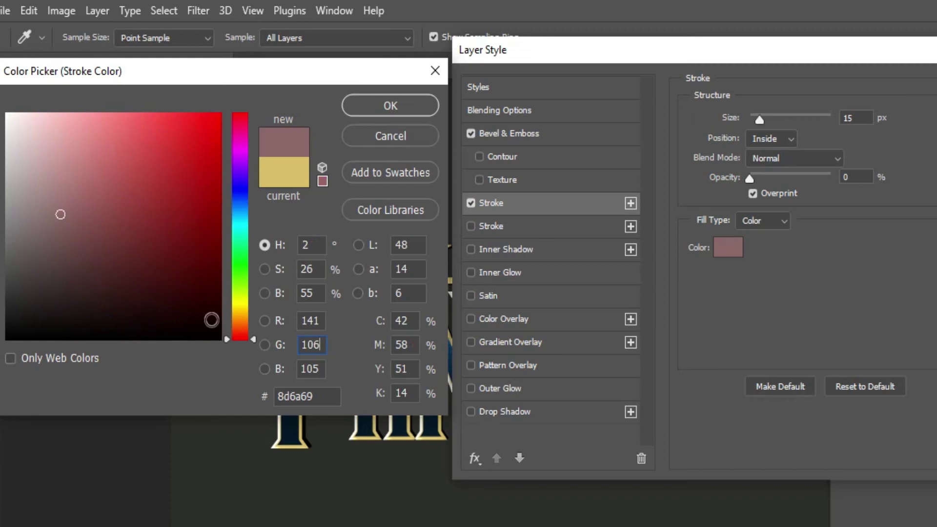
key(Tab)
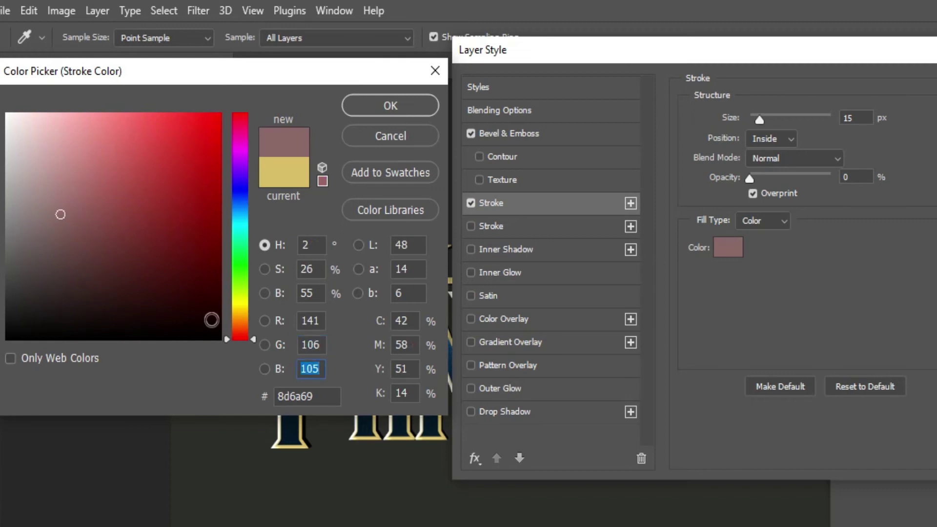
text(50)
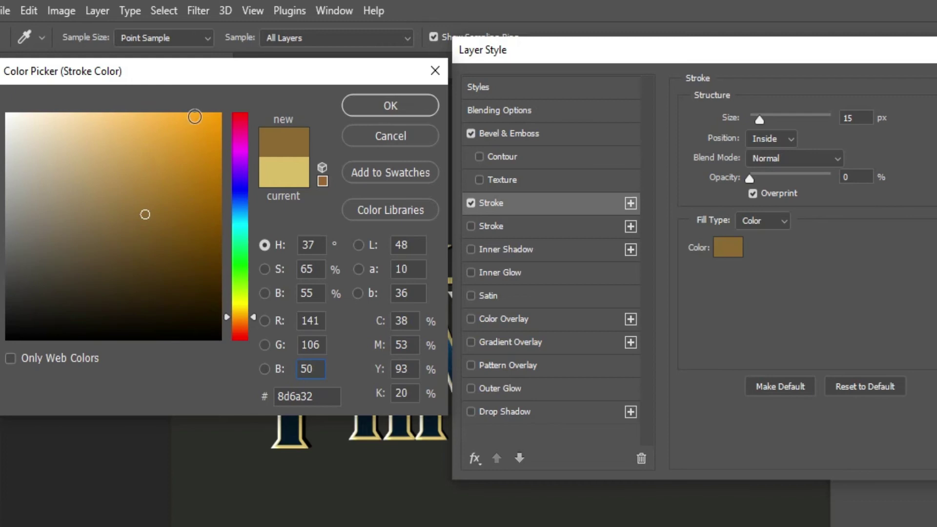
click(370, 105)
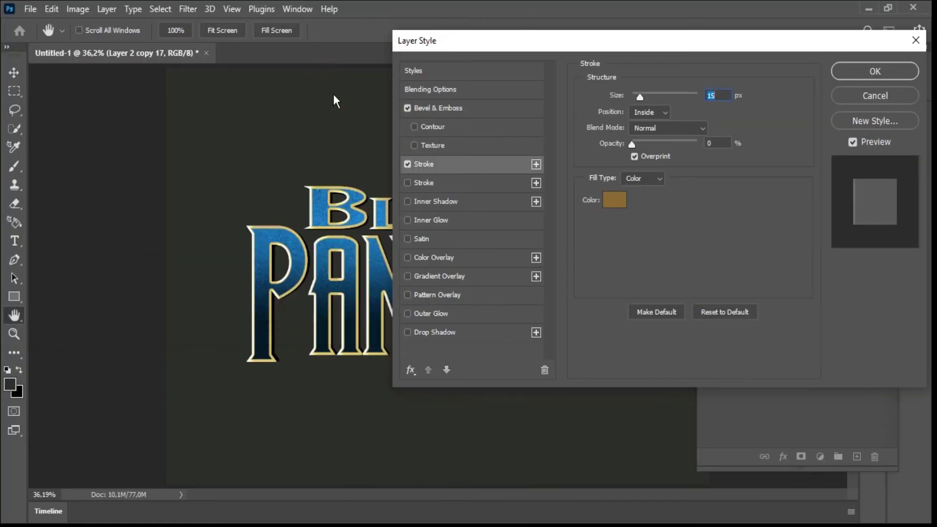
- Raise the stroke's opacity to 100% and compare the lettering with the stroke off and on
click(405, 166)
click(405, 166)
drag(674, 142, 697, 144)
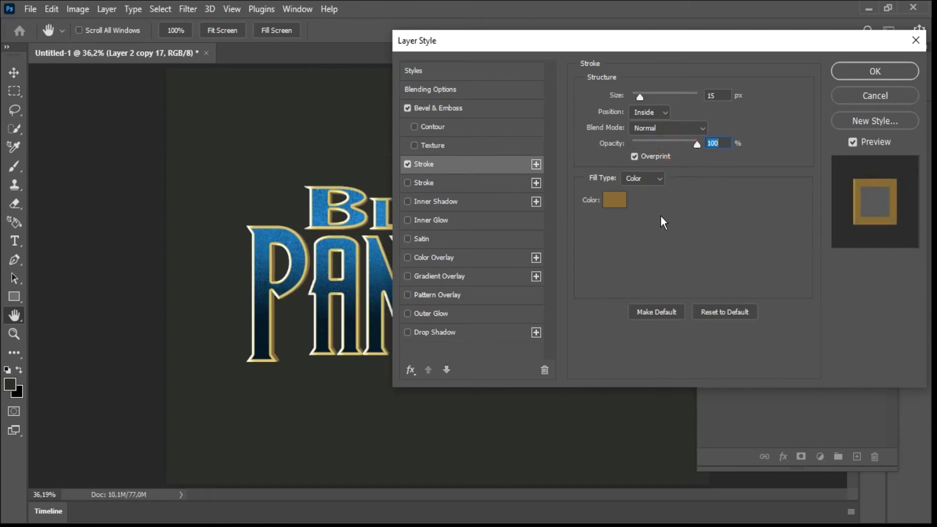
click(408, 166)
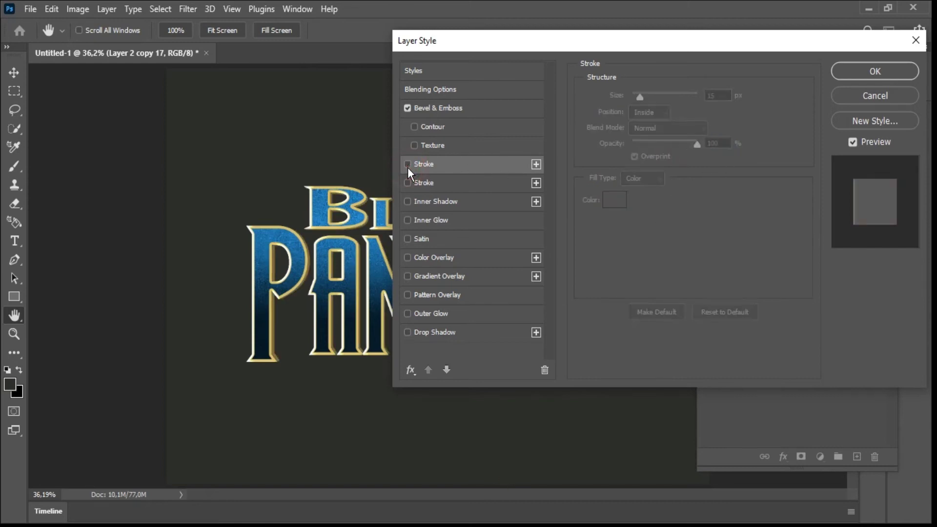
click(408, 165)
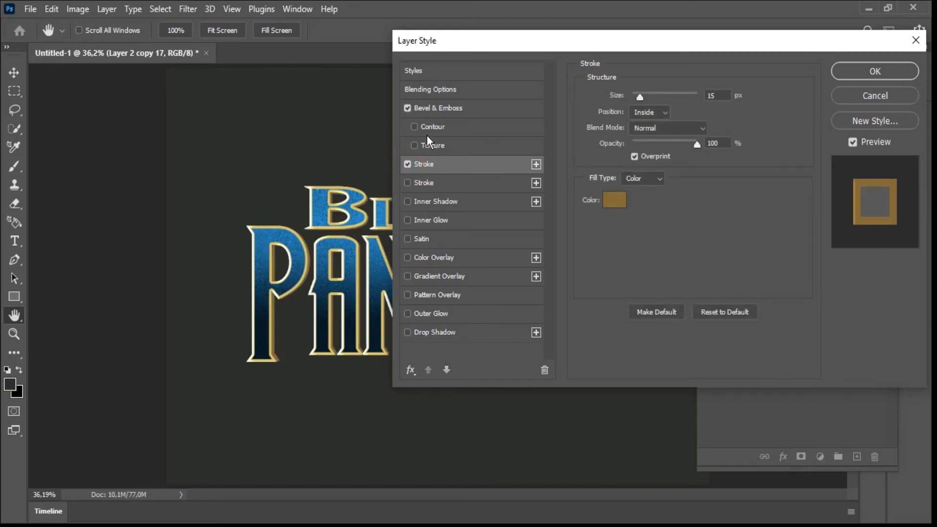
- Set Bevel & Emboss to Stroke Emboss with 1000% depth, 22 px size and global light
click(453, 110)
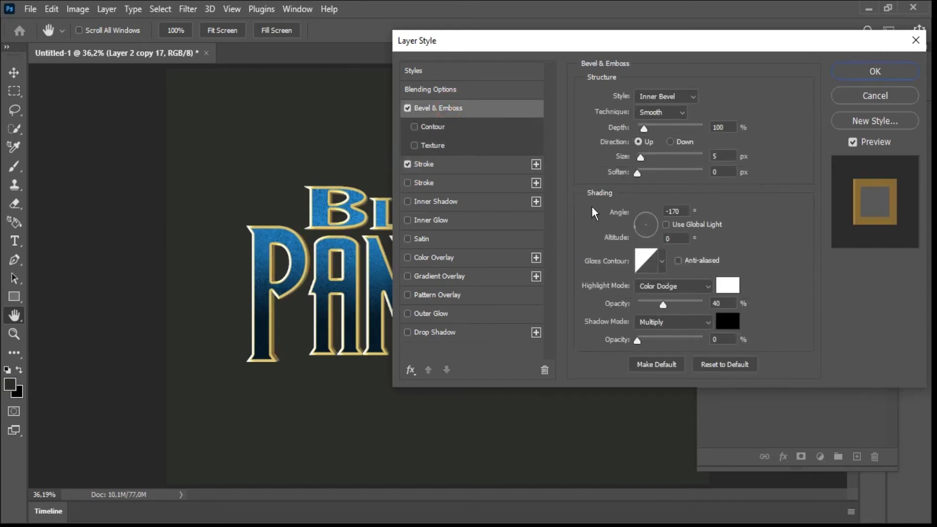
click(675, 93)
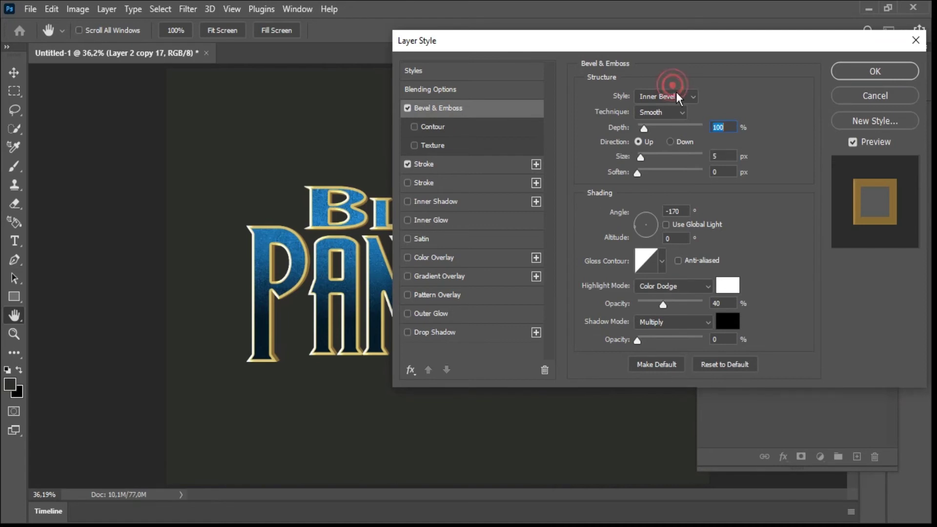
click(675, 151)
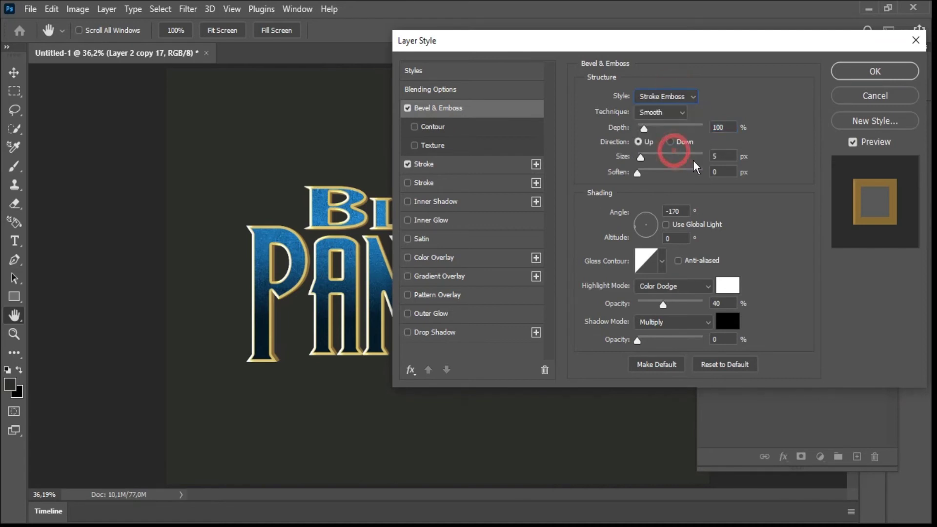
click(696, 127)
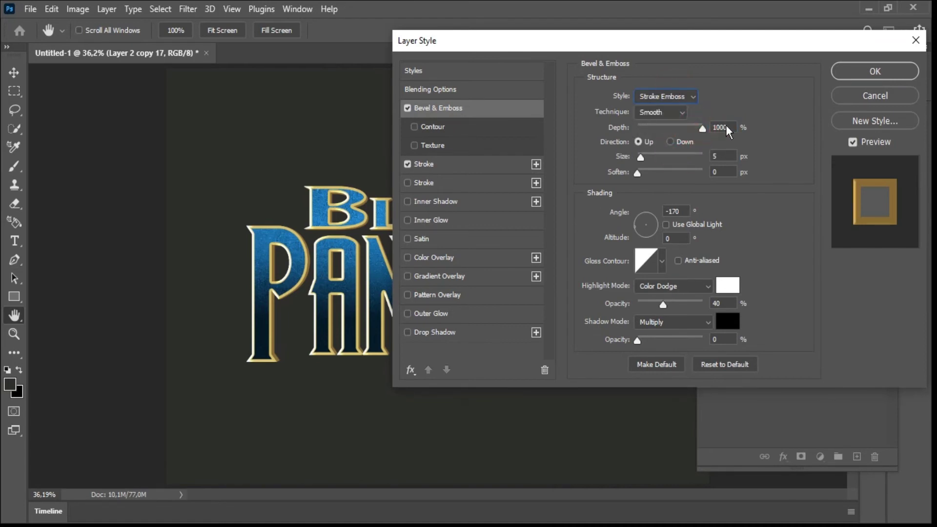
click(718, 155)
text(22)
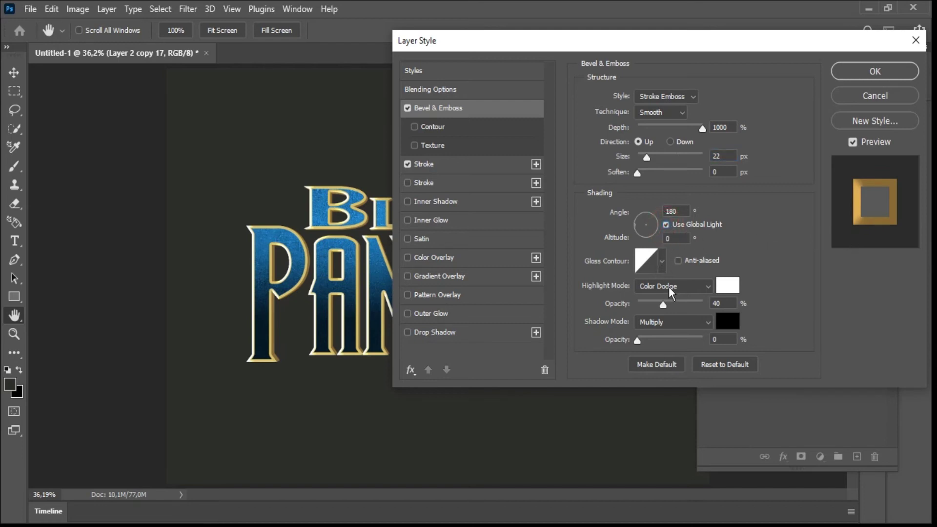
- Apply the Ring preset as the bevel's gloss contour
click(660, 262)
click(603, 316)
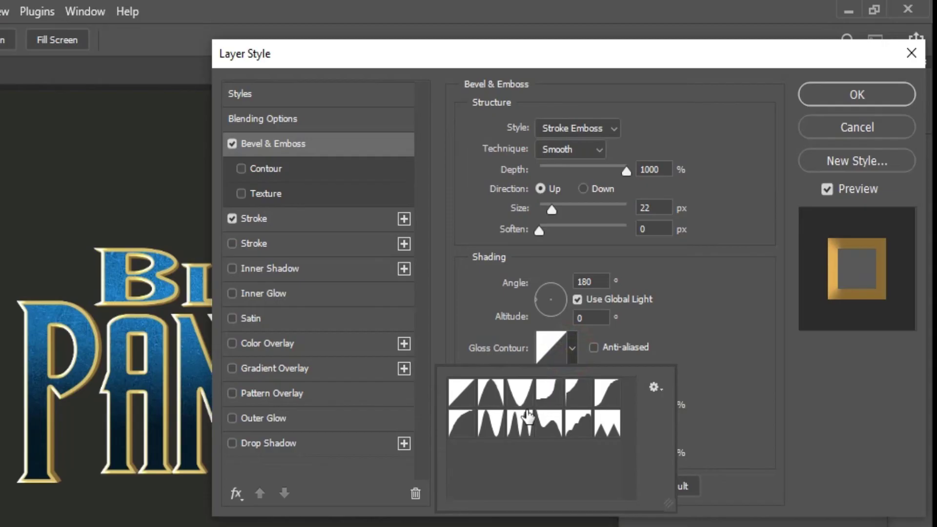
click(498, 427)
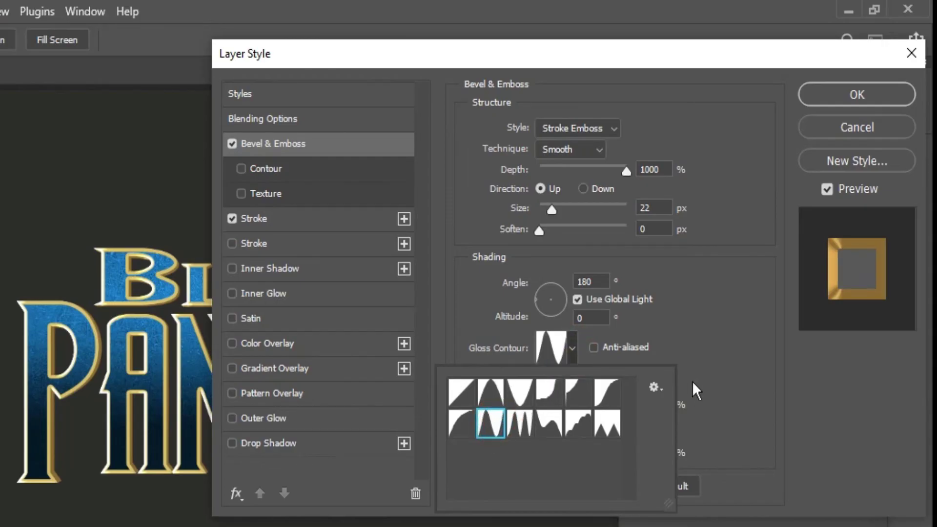
click(761, 362)
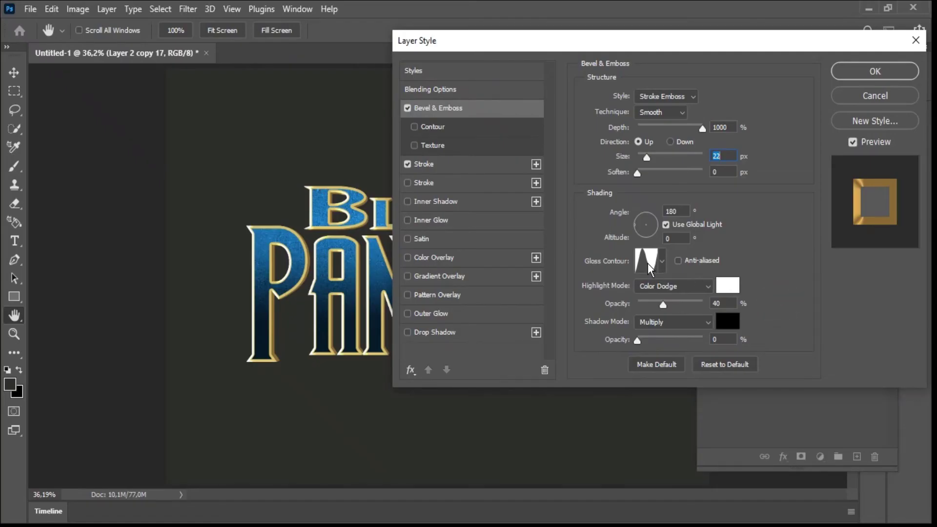
- Reshape the gloss contour curve, moving its start point to input 11, output 100 and the first peak's left point to input 26, output 7
click(648, 263)
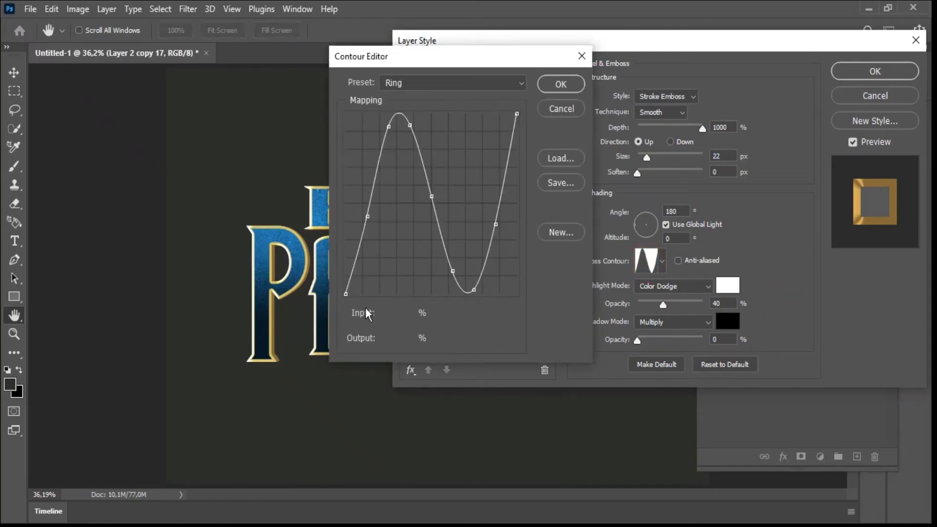
drag(346, 293, 346, 112)
click(390, 126)
drag(393, 135, 393, 282)
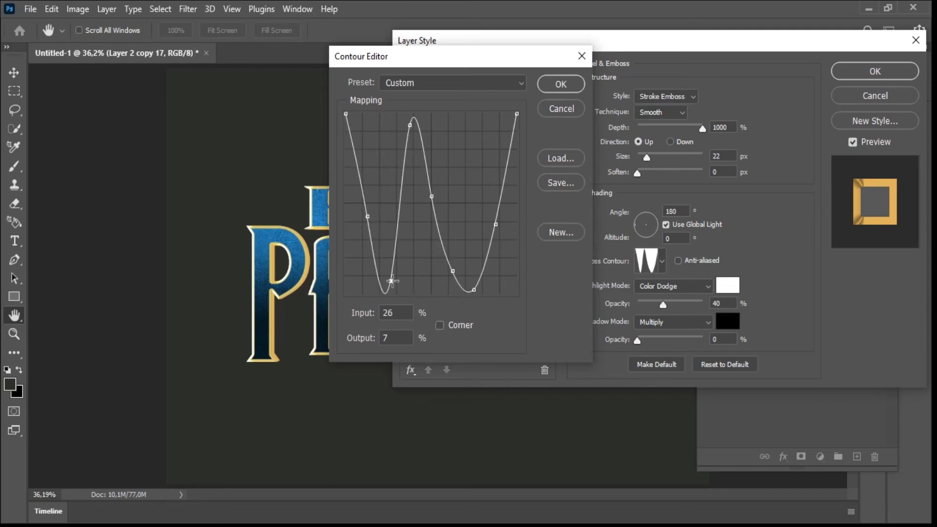
drag(346, 113, 384, 113)
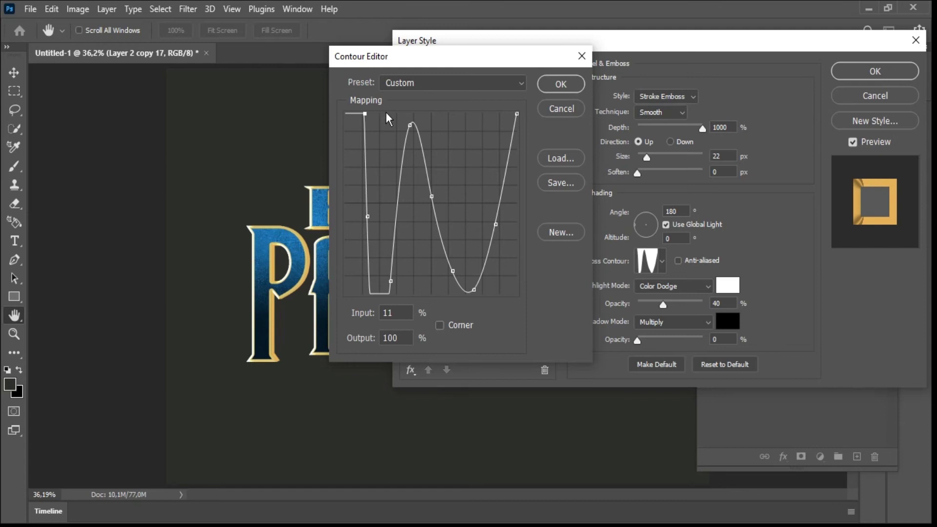
click(575, 84)
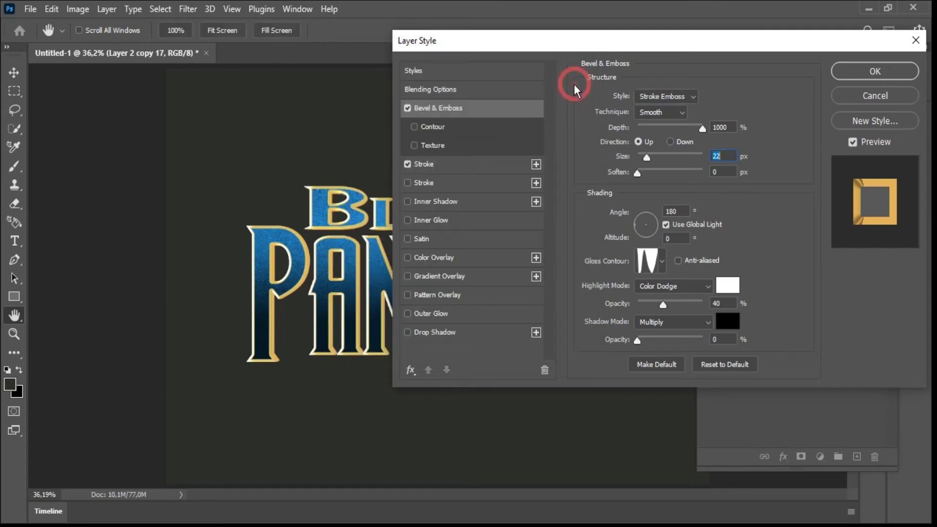
- Set the bevel's shadow opacity to 23%, light angle to 90° and altitude to 30°, and apply the layer style
click(653, 339)
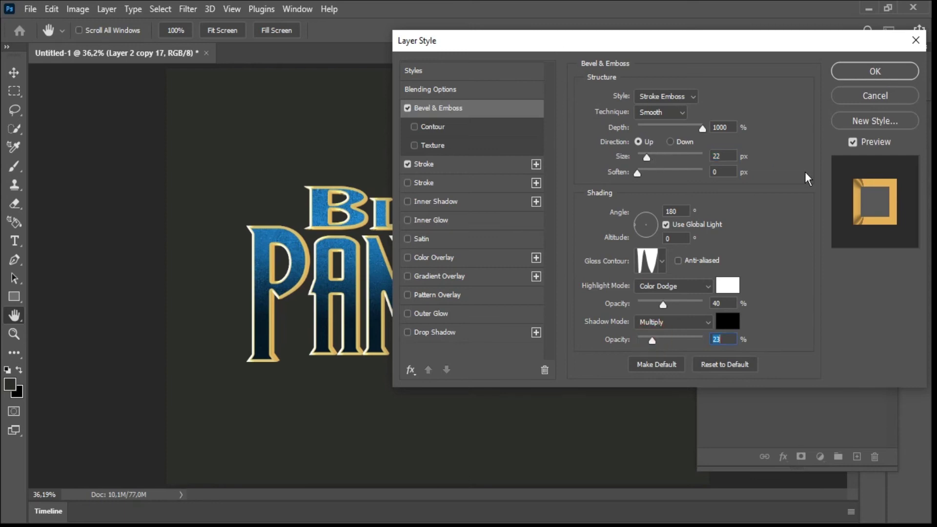
click(535, 162)
click(484, 112)
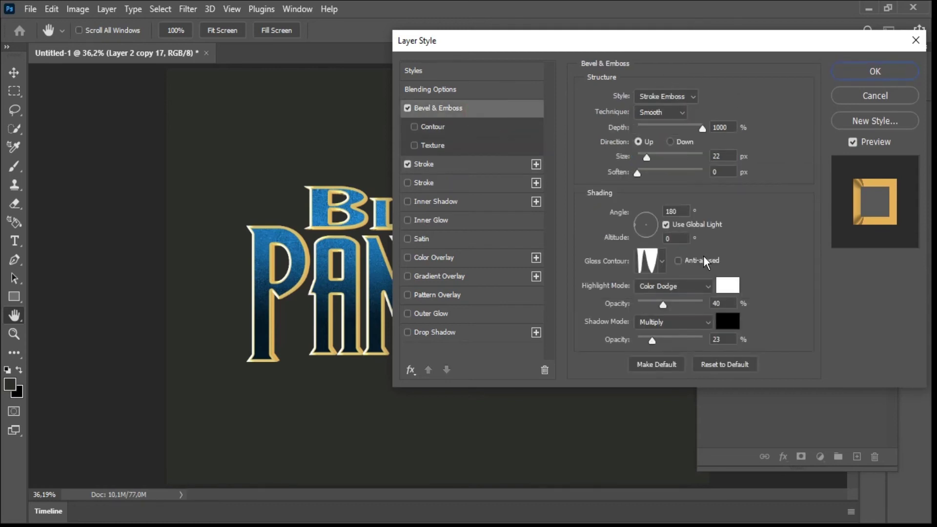
click(674, 211)
text(90)
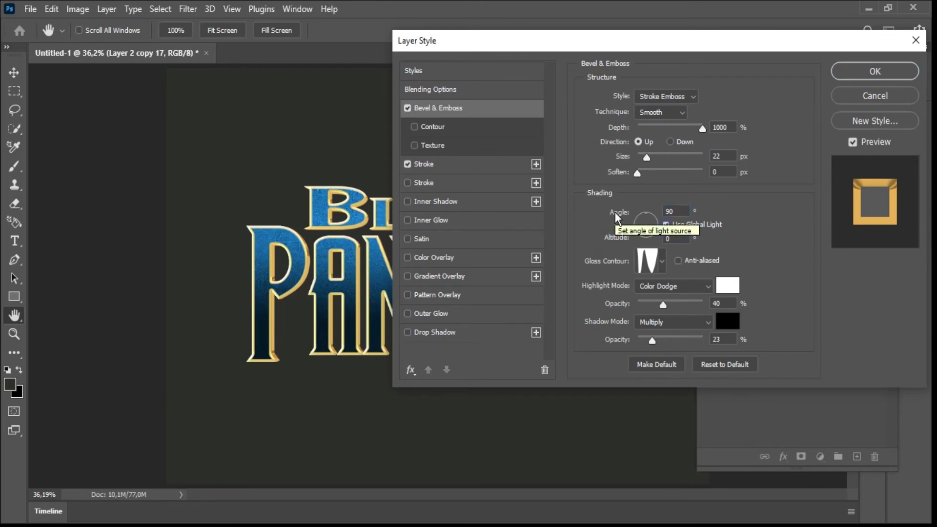
key(Tab)
text(30)
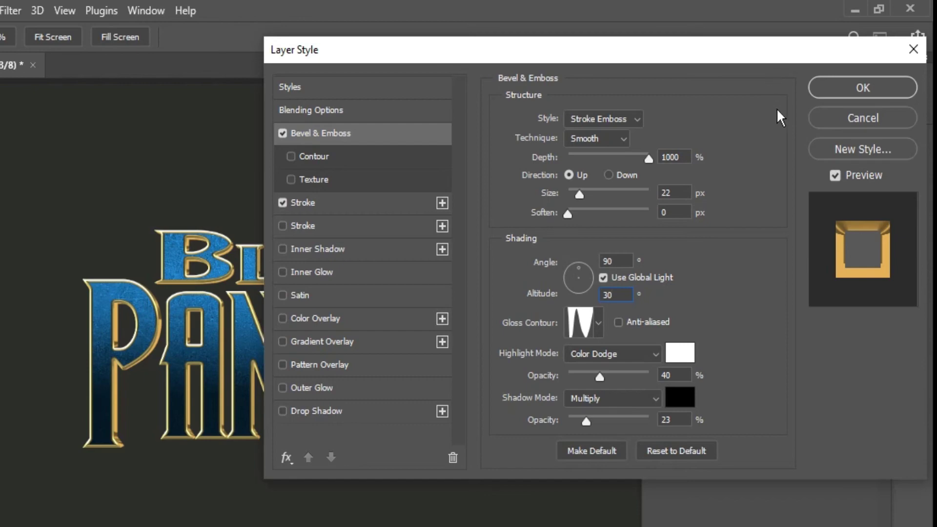
click(864, 88)
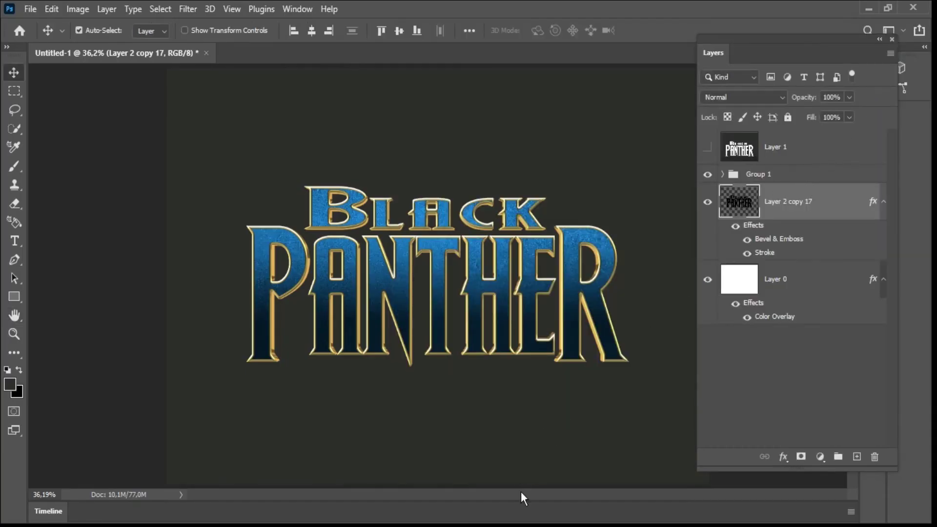
- Load the outline of Layer 2 copy 17 as a selection and fill it with the background colour on a new layer above Layer 0
ctrl+click(739, 203)
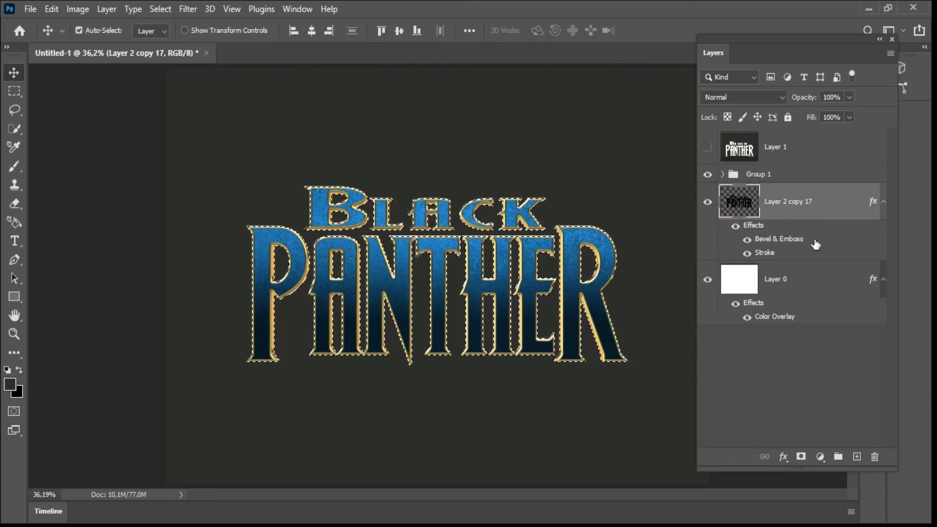
click(884, 203)
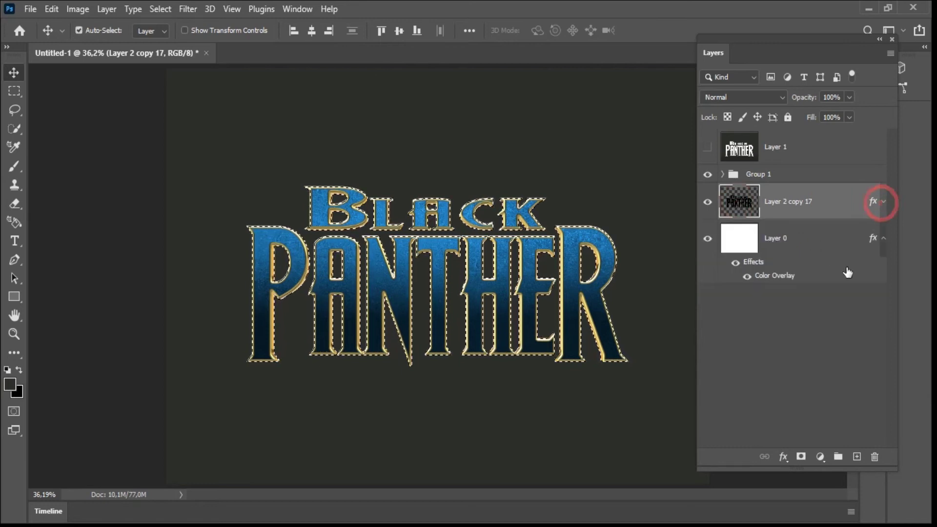
click(843, 237)
click(857, 457)
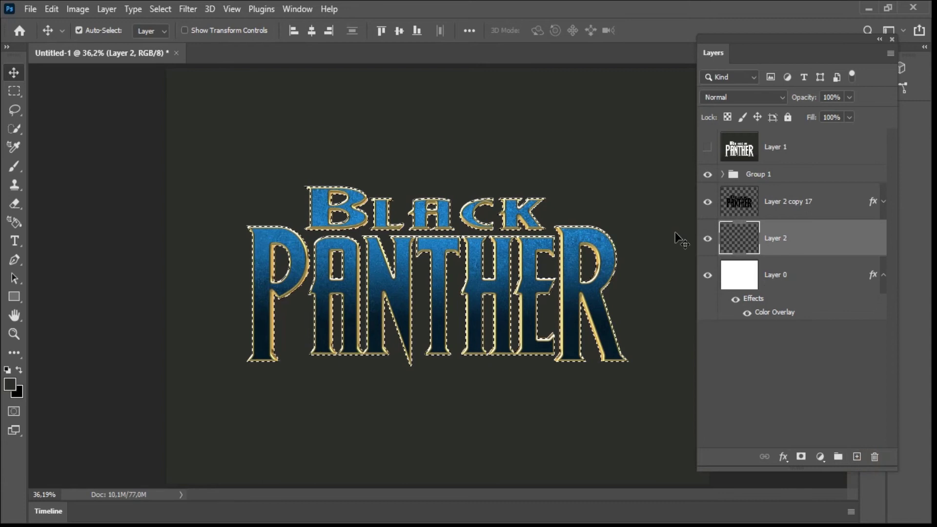
click(51, 8)
click(121, 227)
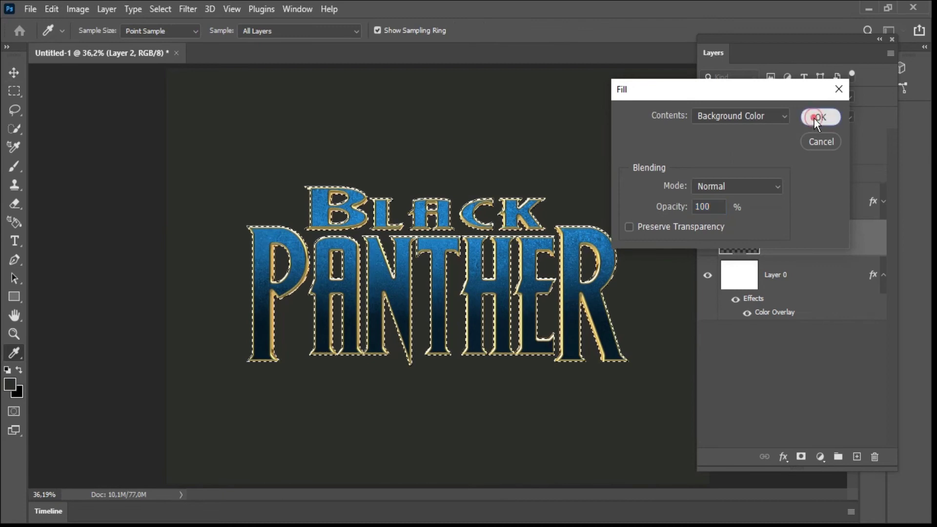
click(814, 118)
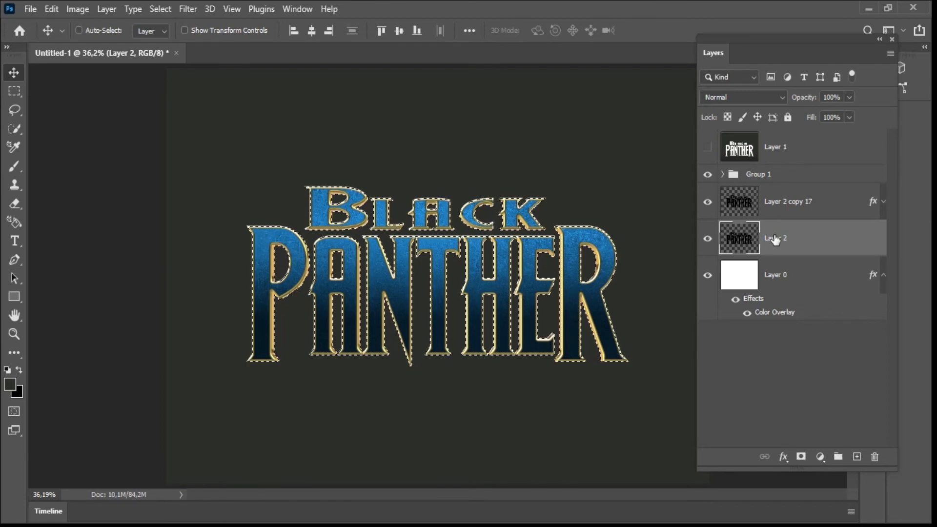
- Deselect and scale the newly filled Layer 2 proportionally to 99.9%
key(ctrl+t)
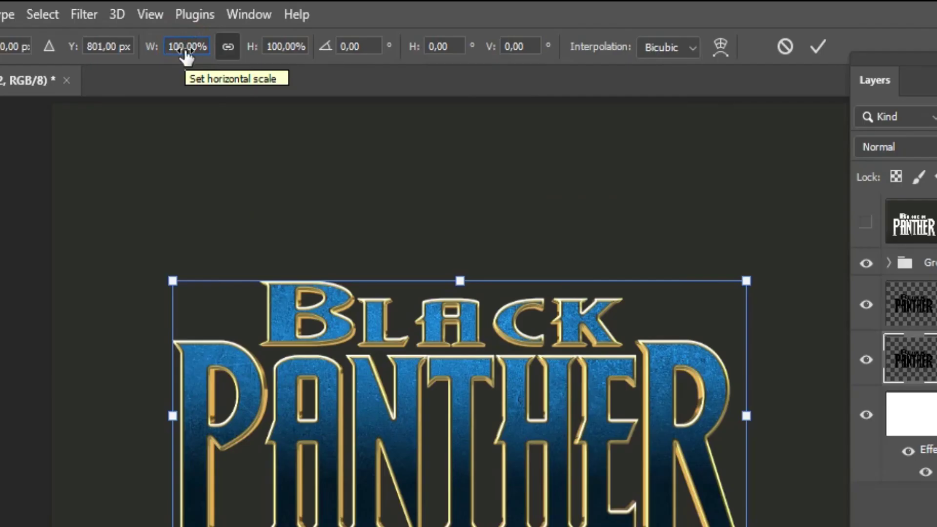
click(257, 30)
text(99,9)
key(Return)
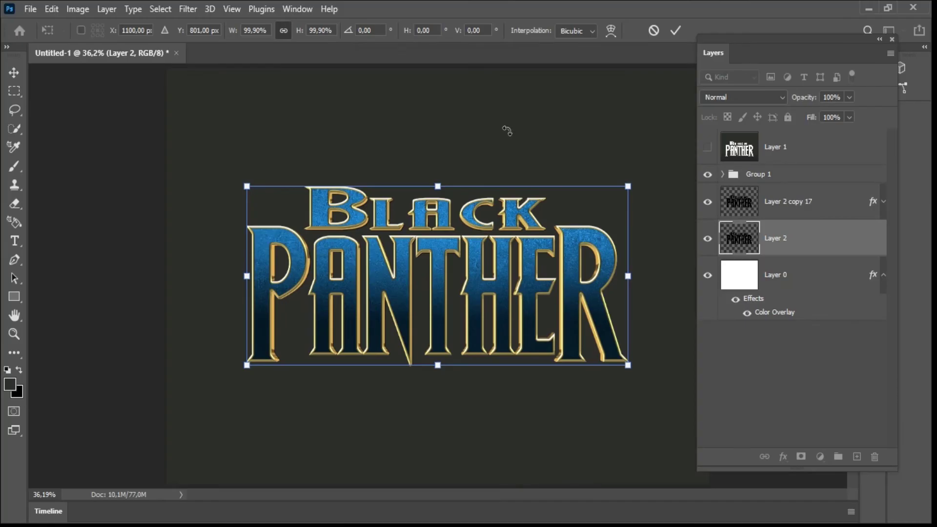
key(Return)
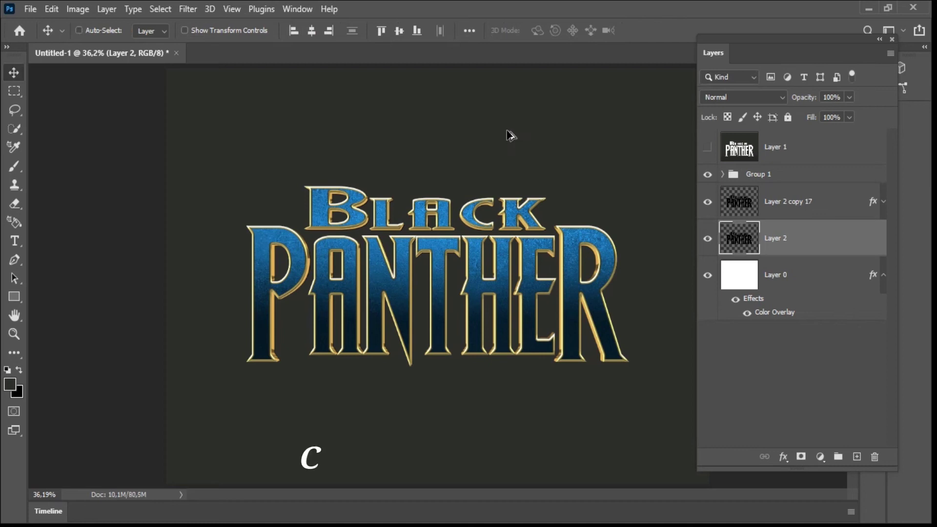
- Repeat the 99.9% scaling on successive duplicates of Layer 2 until there are fifteen scaled copies
key(ctrl+shift+alt+t)
key(ctrl+shift+alt+t)
key(ctrl+shift+alt+t)
key(ctrl+shift+alt+t)
key(ctrl+shift+alt+t)
key(ctrl+shift+alt+t)
key(ctrl+shift+alt+t)
key(ctrl+shift+alt+t)
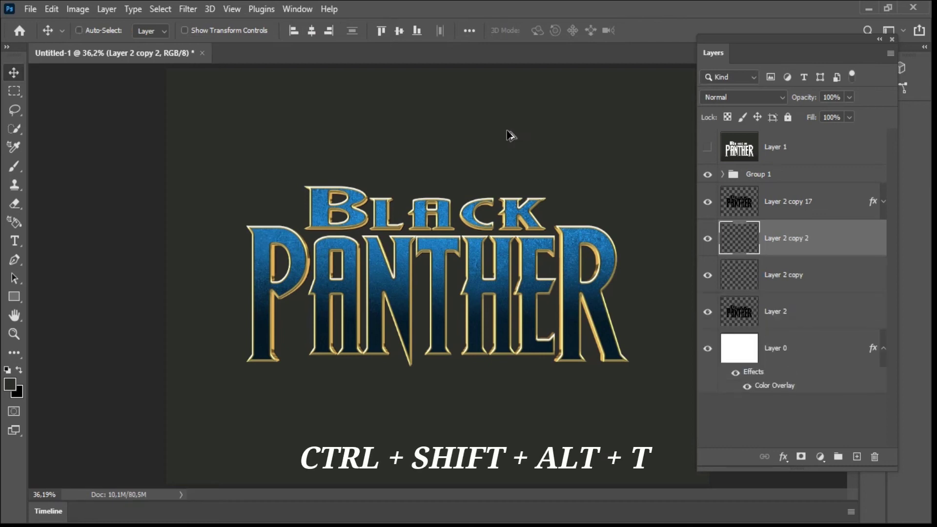
key(ctrl+shift+alt+t)
key(ctrl+shift+alt+t)
key(ctrl+shift+alt+t)
key(ctrl+shift+alt+t)
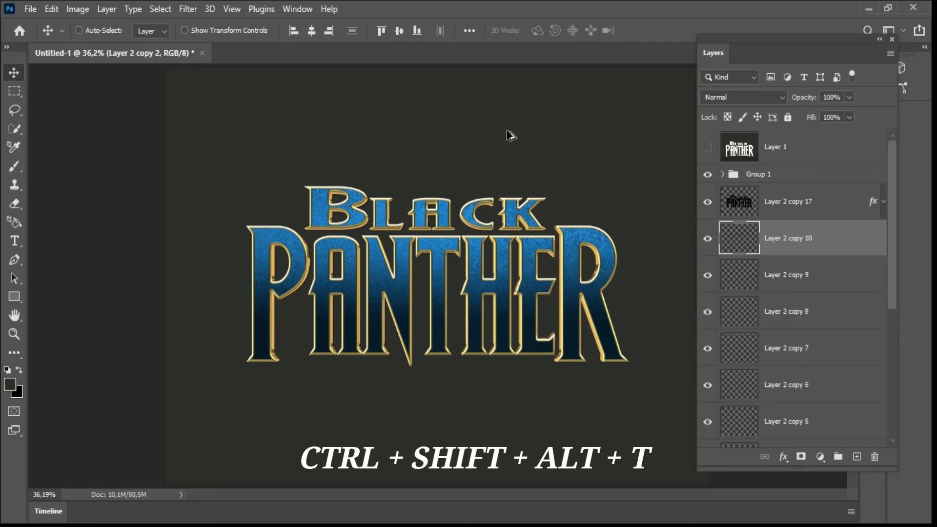
key(ctrl+shift+alt+t)
key(ctrl+shift+alt+t)
key(ctrl+shift+alt+t)
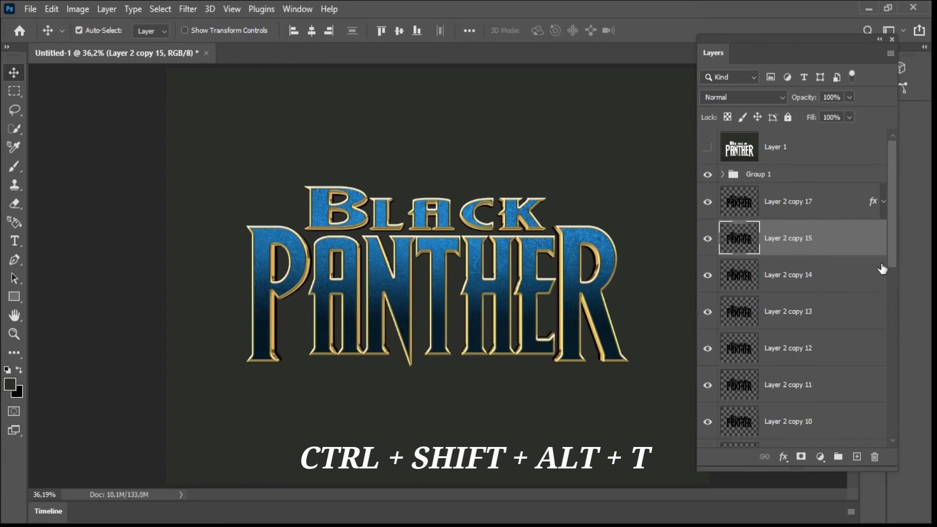
- Merge Layer 2 and its copies through Layer 2 copy 15, and copy the layer style of Layer 2 copy 17 onto the result
drag(894, 245, 906, 435)
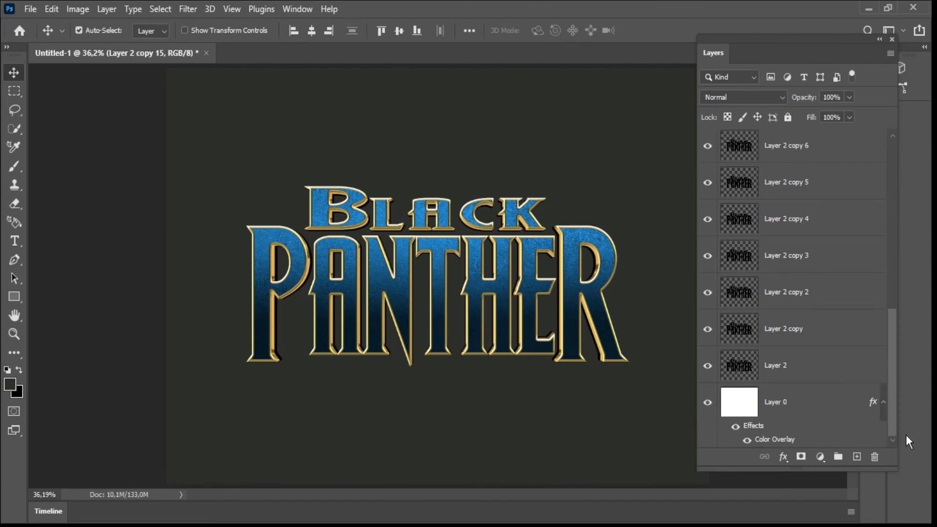
shift+click(862, 382)
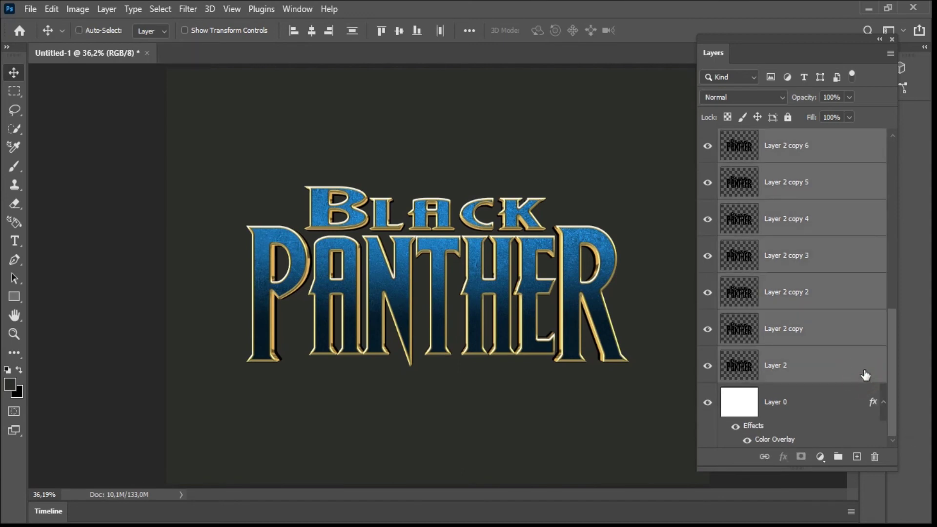
right_click(862, 365)
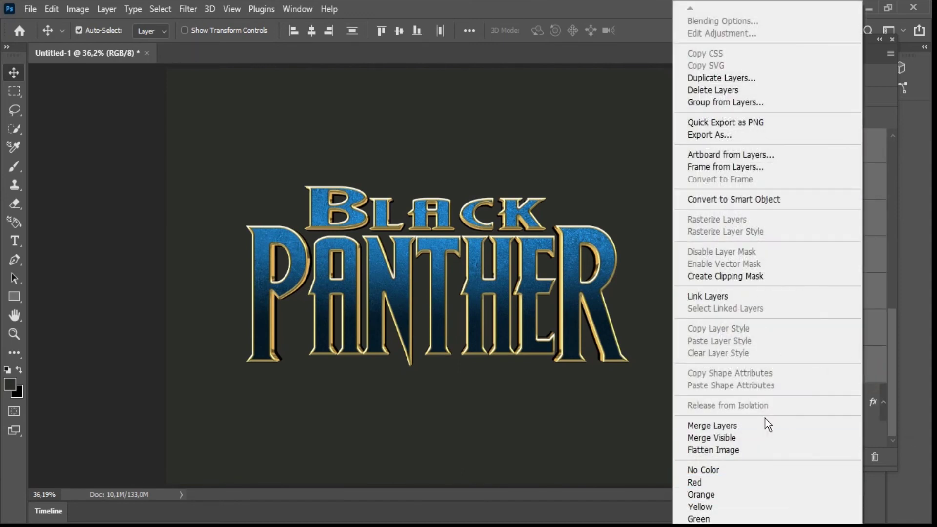
click(774, 430)
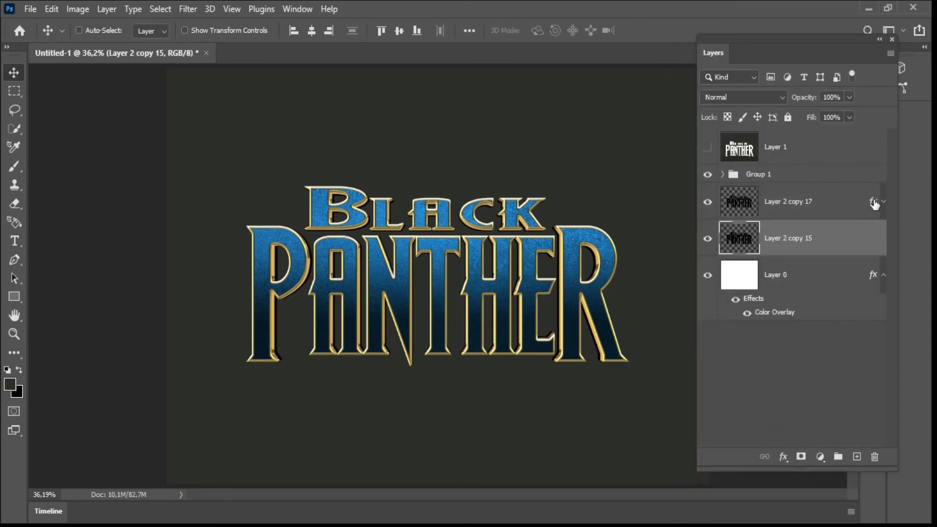
drag(873, 202, 874, 255)
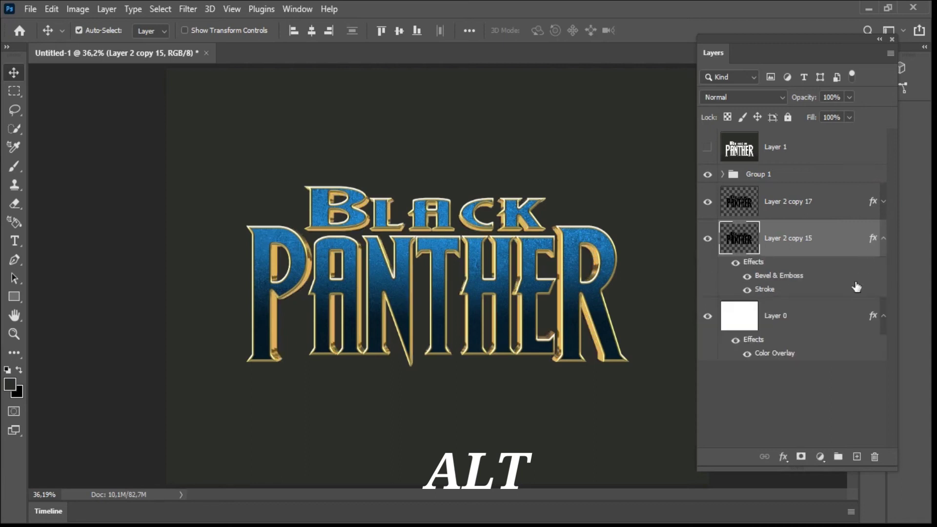
click(884, 239)
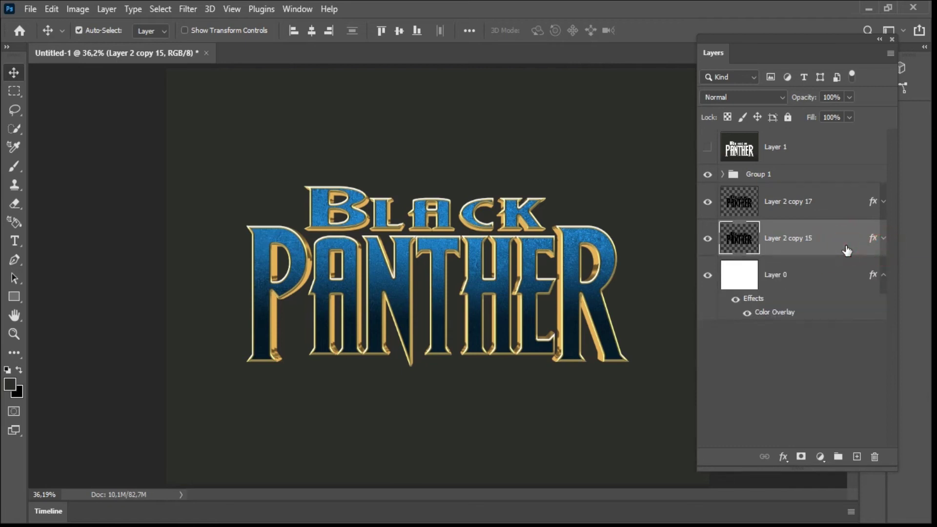
double_click(847, 250)
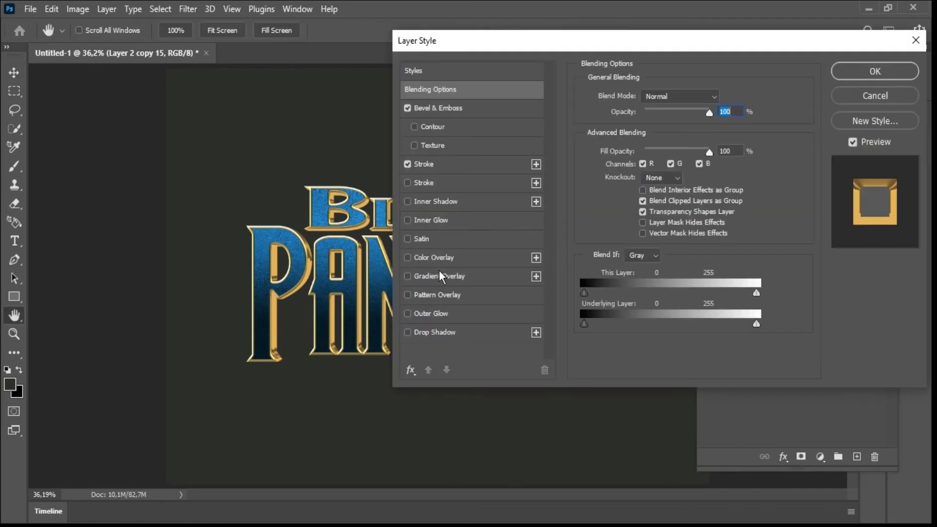
click(445, 261)
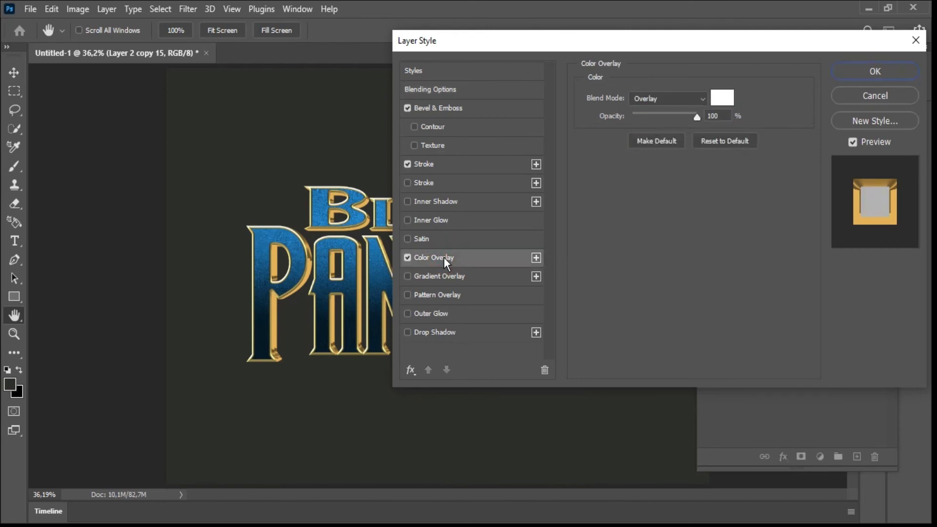
click(695, 98)
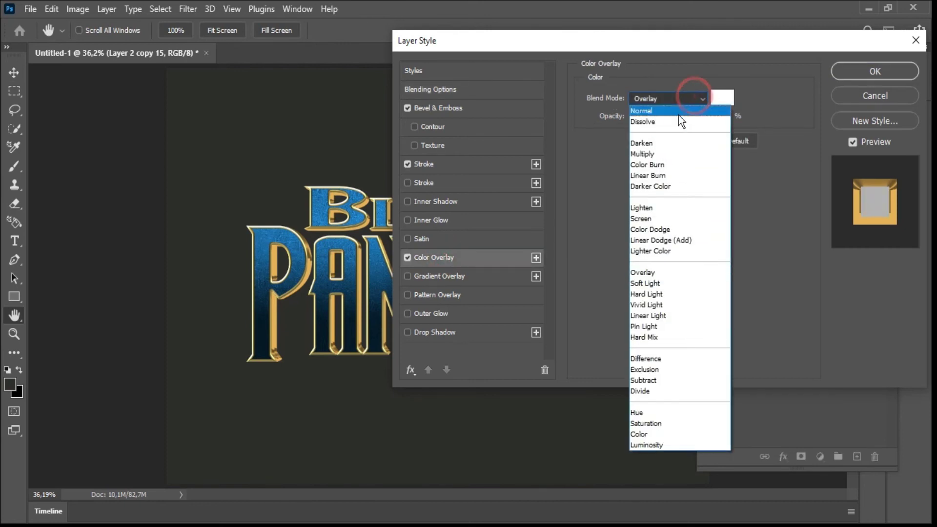
click(678, 116)
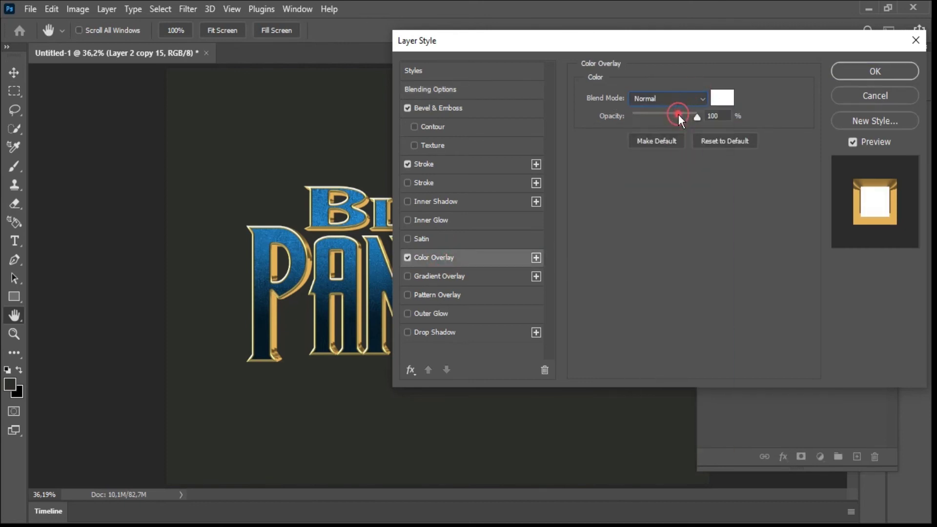
click(861, 91)
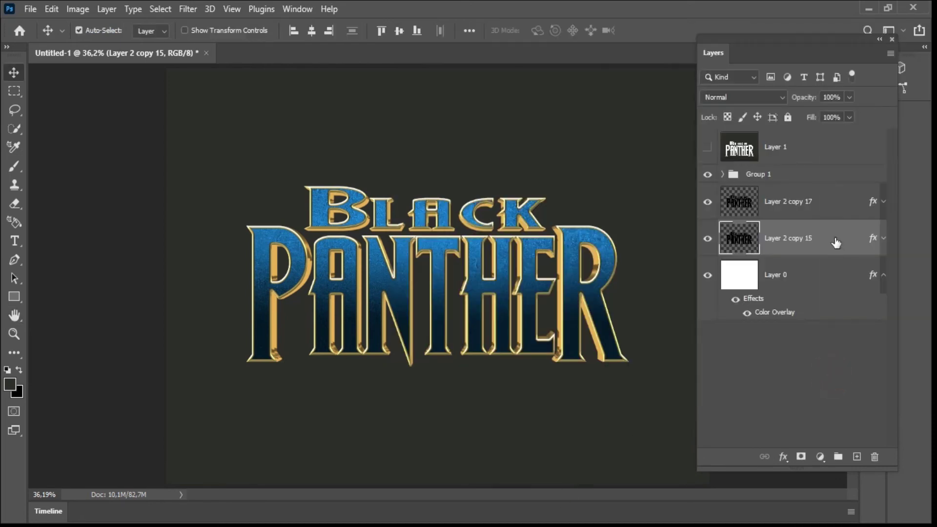
- Add a Color Overlay to Layer 2 copy 15 with its blend mode set to Normal
right_click(835, 242)
click(706, 22)
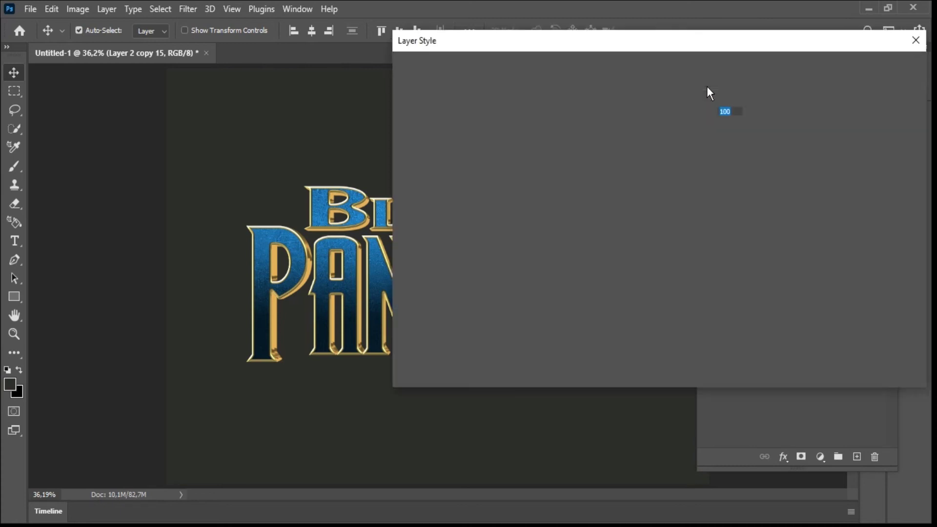
click(435, 259)
click(672, 98)
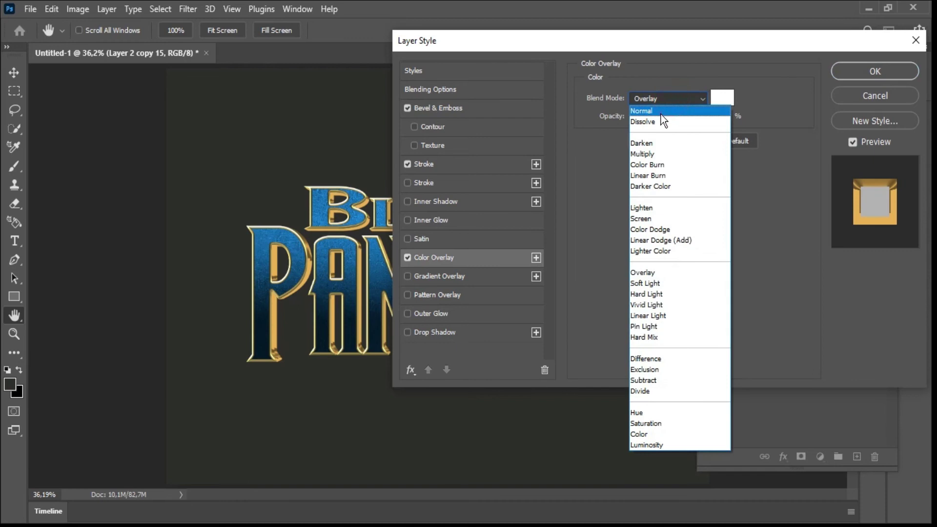
click(661, 112)
- Set the overlay colour to brown with RGB values 120, 90, 40
click(719, 101)
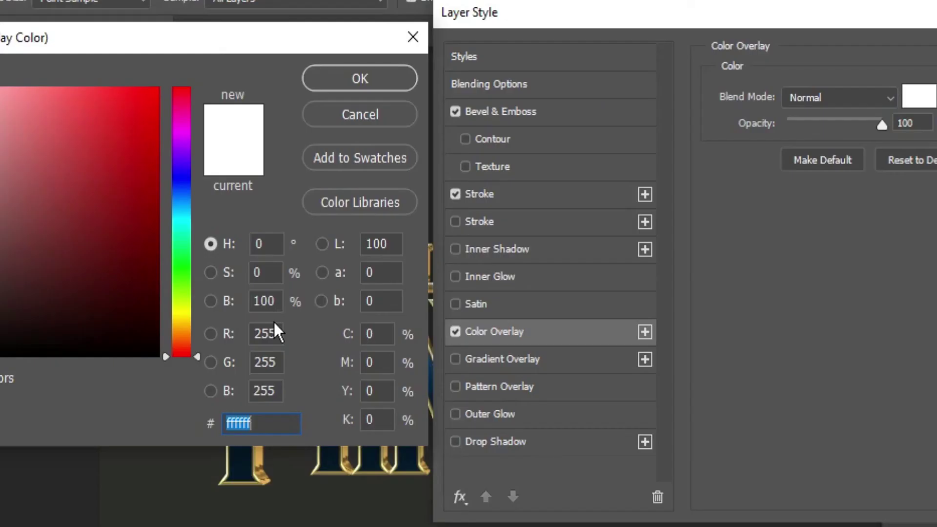
click(274, 333)
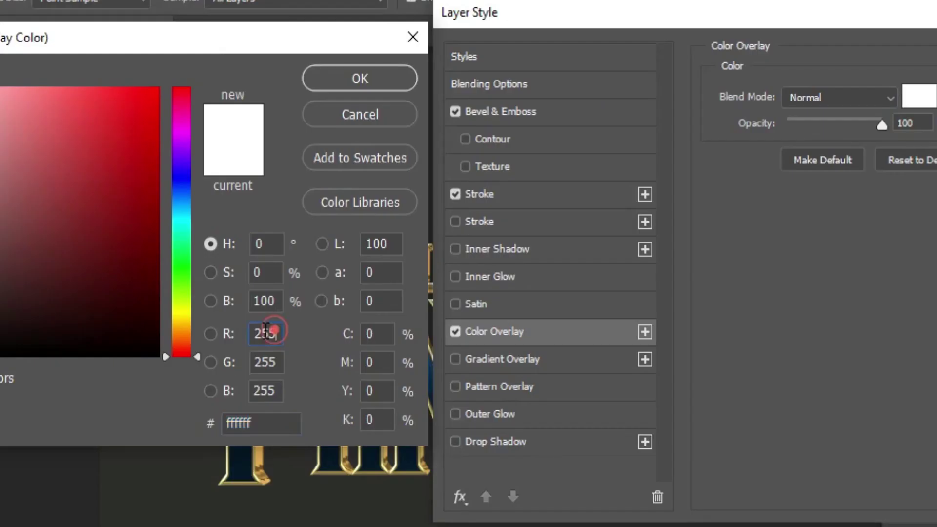
text(120)
key(Tab)
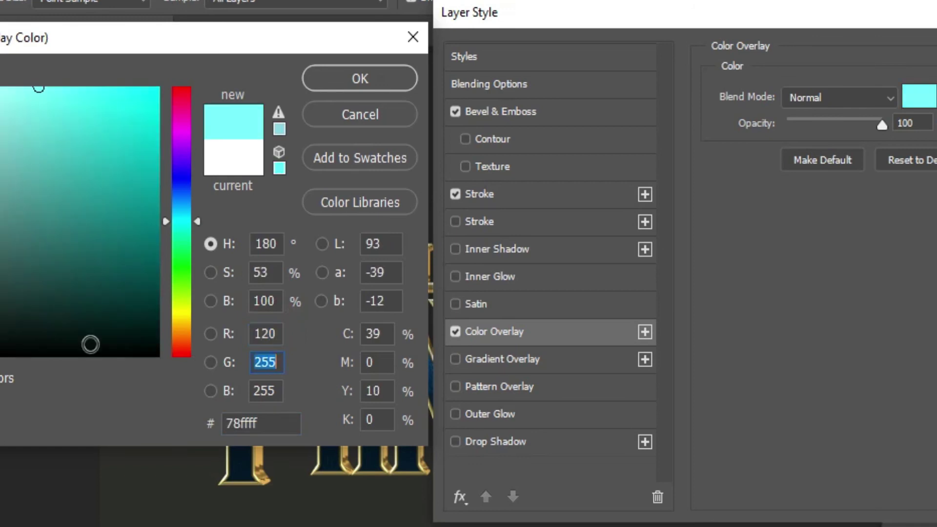
text(90)
key(Tab)
text(40)
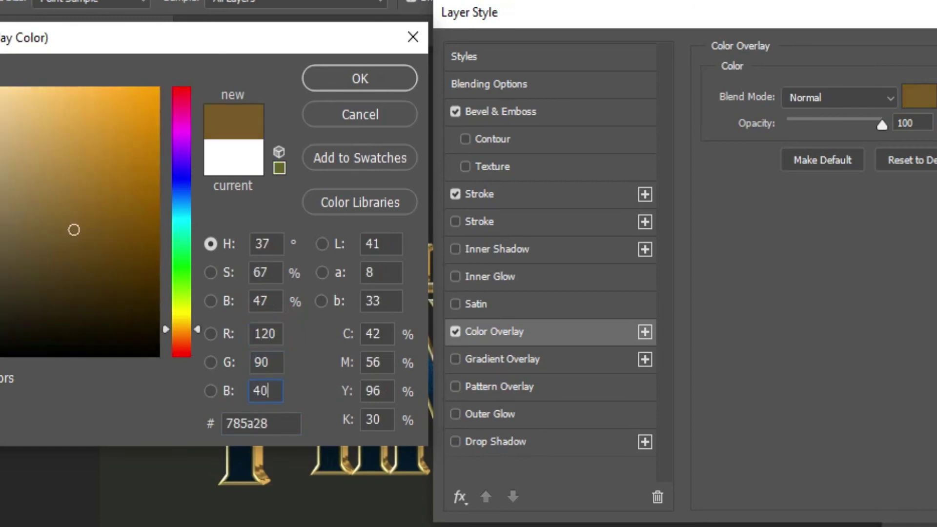
key(Return)
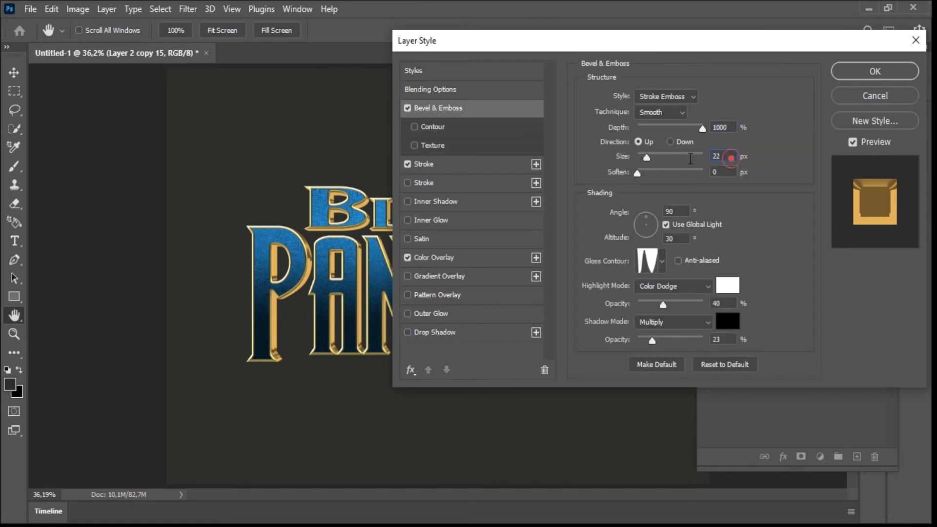
- Set the Bevel & Emboss size to 70 px and choose the double-ring gloss contour preset
drag(730, 157, 667, 164)
text(70)
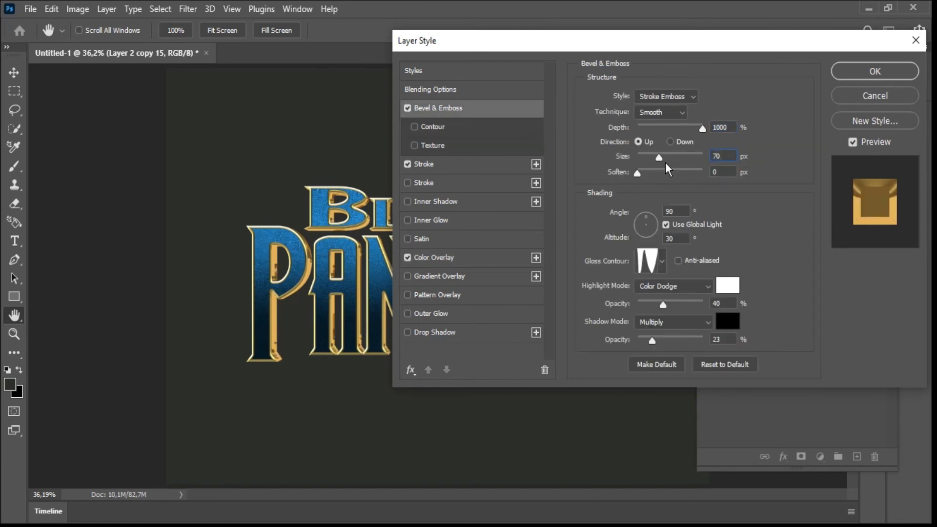
click(661, 262)
click(623, 319)
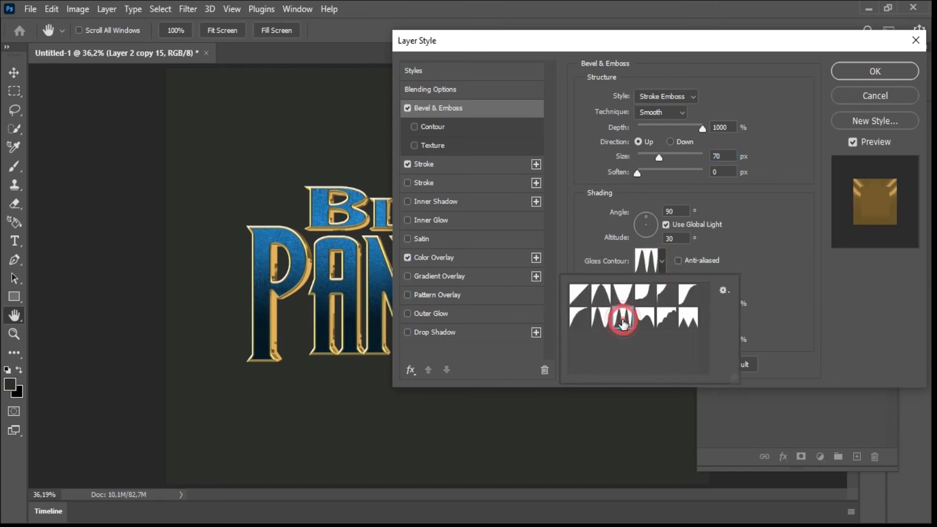
click(806, 277)
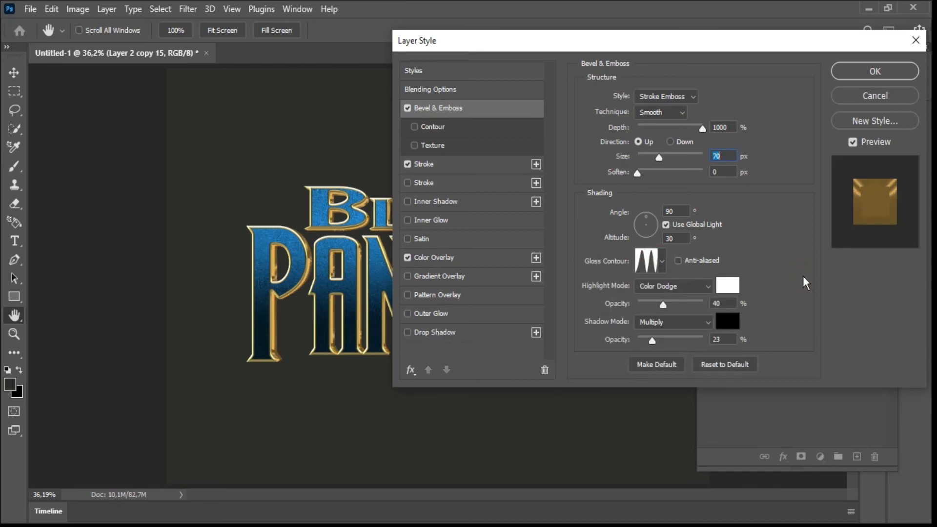
- Set the bevel's highlight mode to Overlay and both highlight and shadow opacity to 50%, and apply the layer style
click(690, 286)
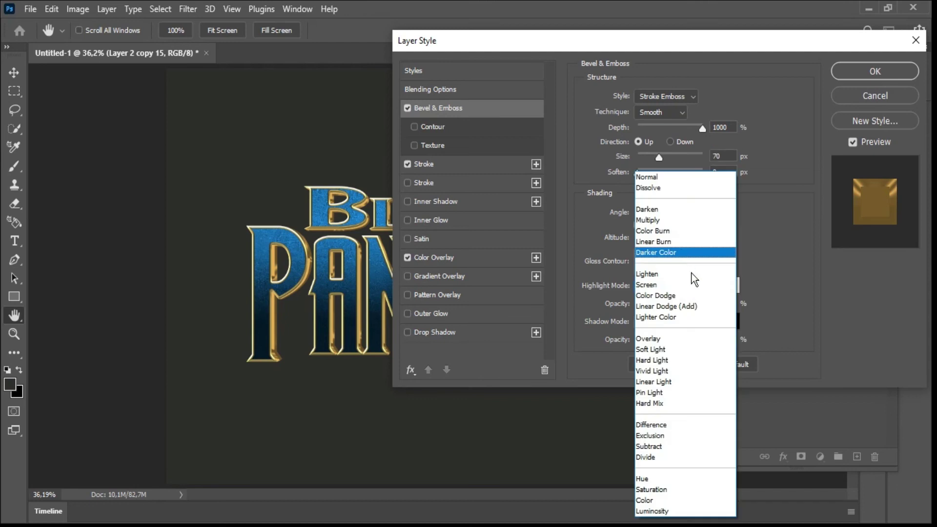
click(685, 342)
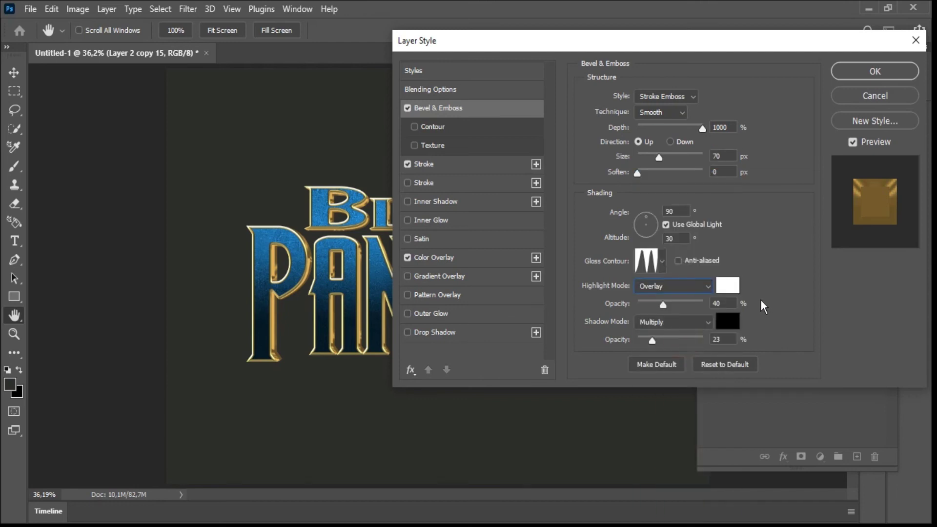
drag(723, 306, 669, 320)
text(50)
key(Tab)
text(50)
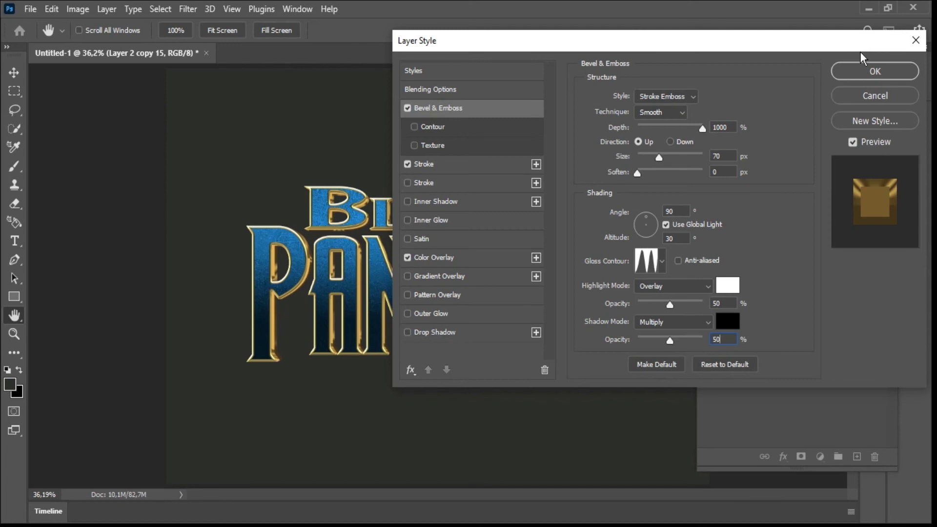
click(865, 70)
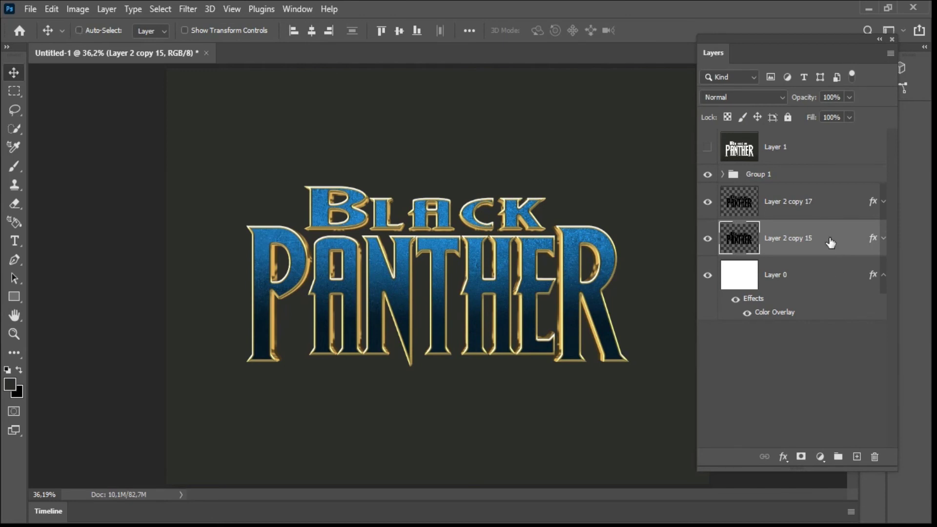
- Duplicate Layer 2 copy 15 and set the duplicate's fill opacity to 0%
key(ctrl+j)
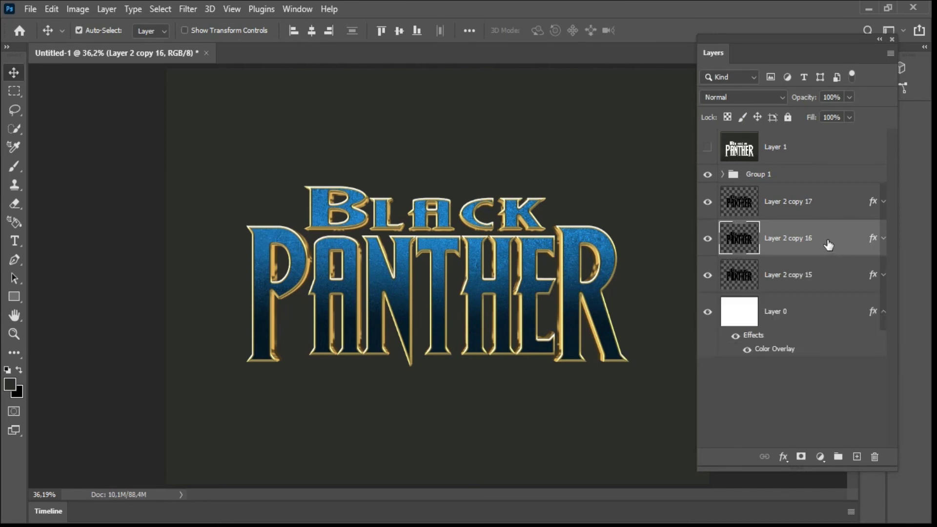
key(ctrl+z)
drag(829, 244, 860, 455)
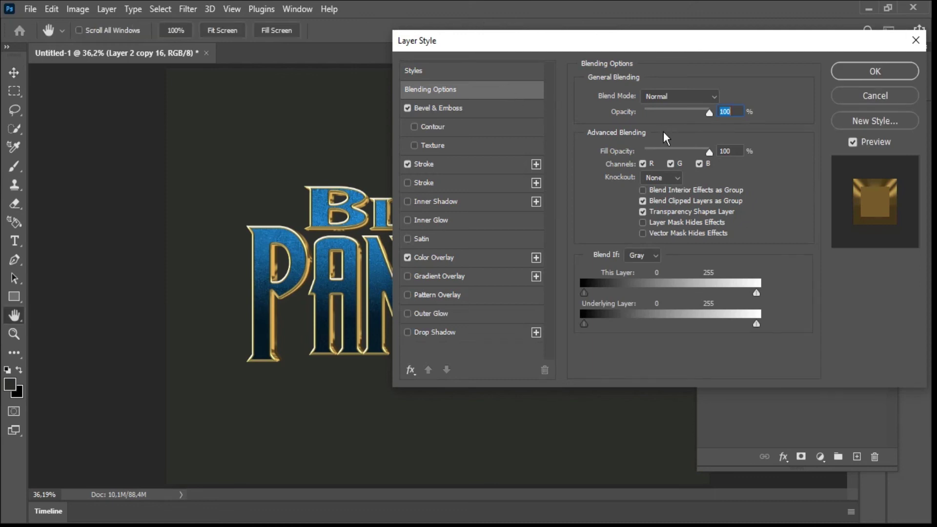
drag(664, 150, 633, 153)
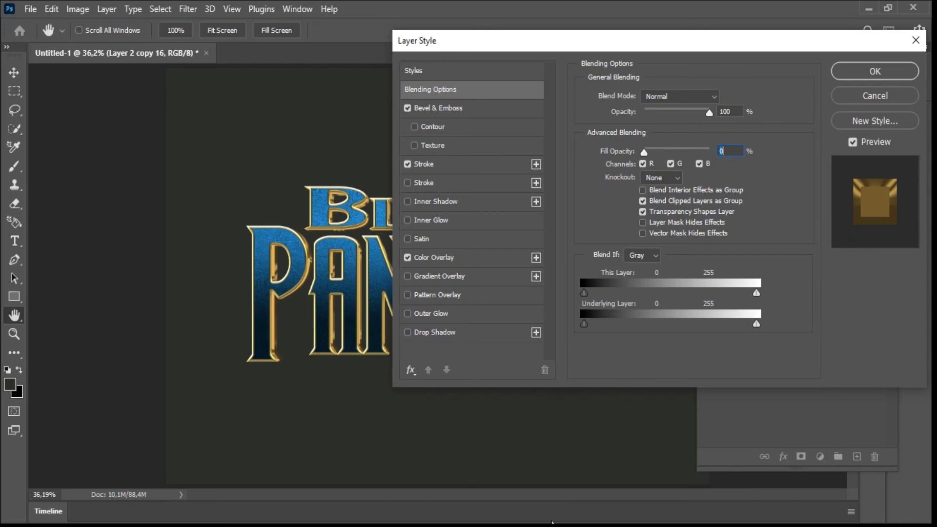
- Change the duplicate's Bevel & Emboss gloss contour to the rounded-steps preset
click(434, 110)
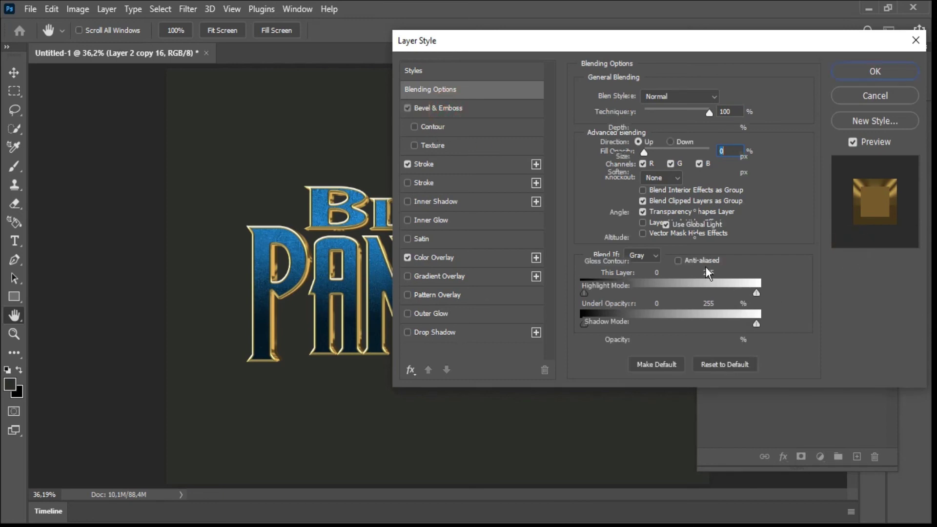
click(662, 261)
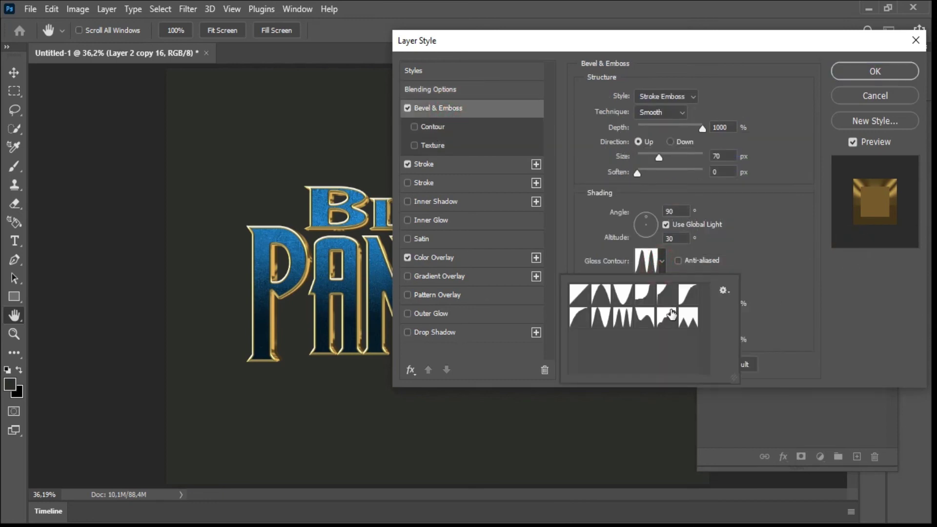
click(667, 317)
click(807, 269)
- Set the Bevel & Emboss highlight colour to RGB 255, 215, 91
click(727, 285)
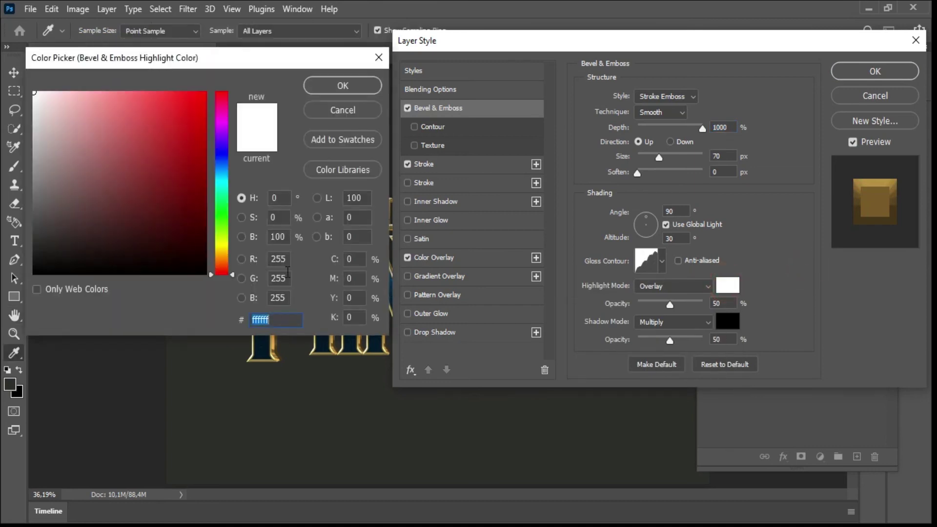
double_click(281, 278)
text(215)
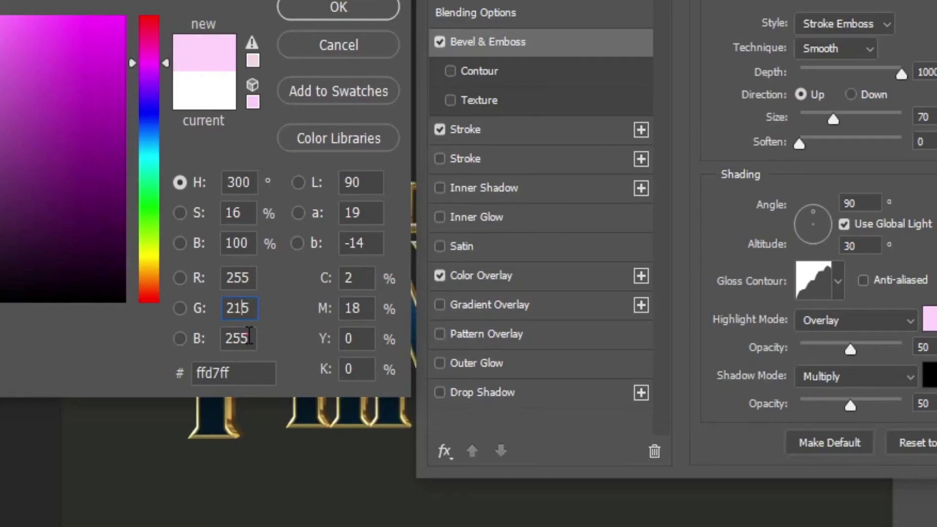
key(Tab)
text(91)
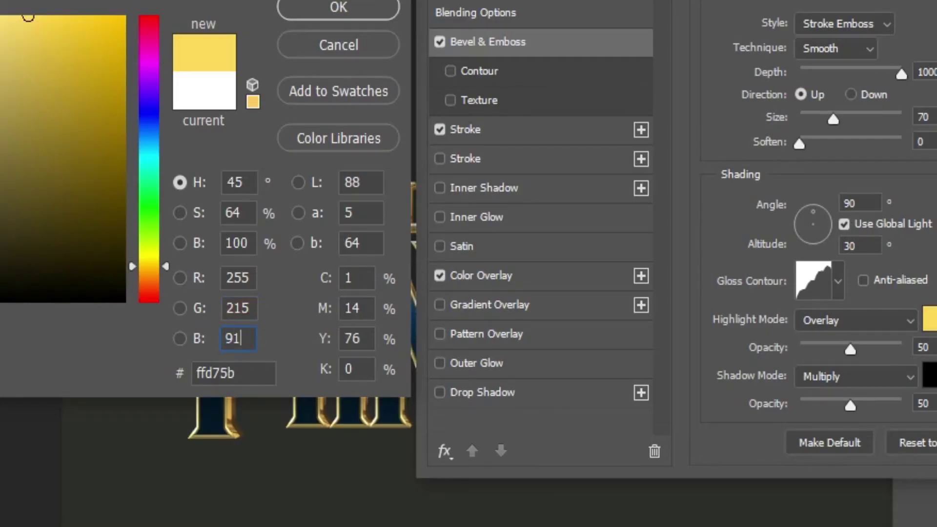
key(Return)
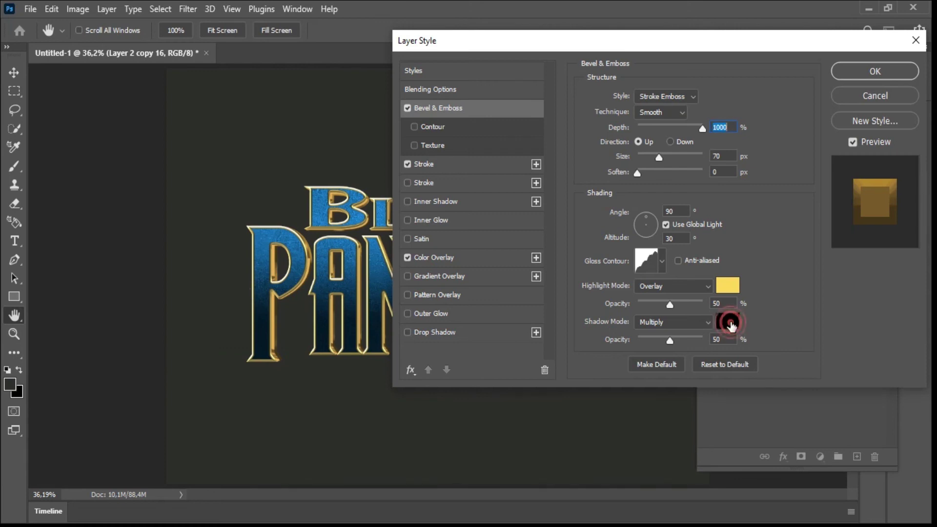
- Set the Bevel & Emboss shadow colour to RGB 30, 25, 10
click(727, 321)
click(283, 259)
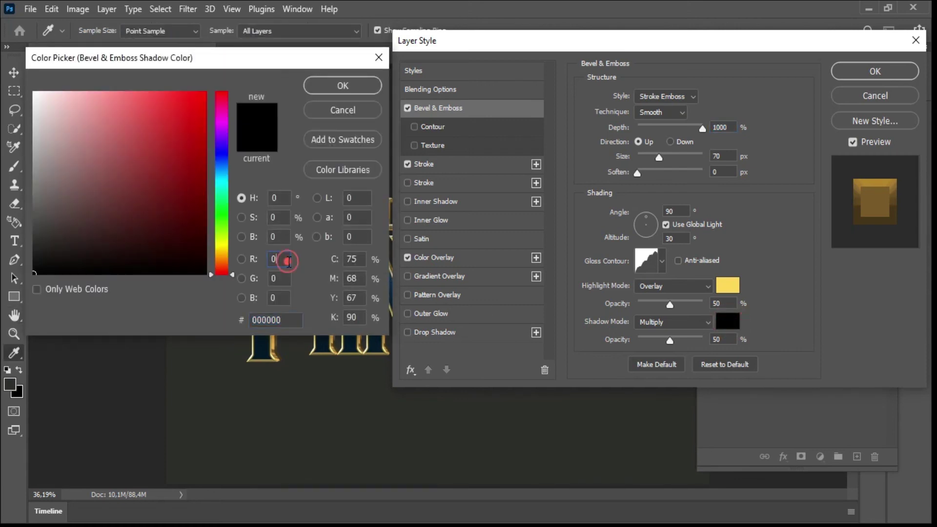
text(30)
key(Tab)
text(25)
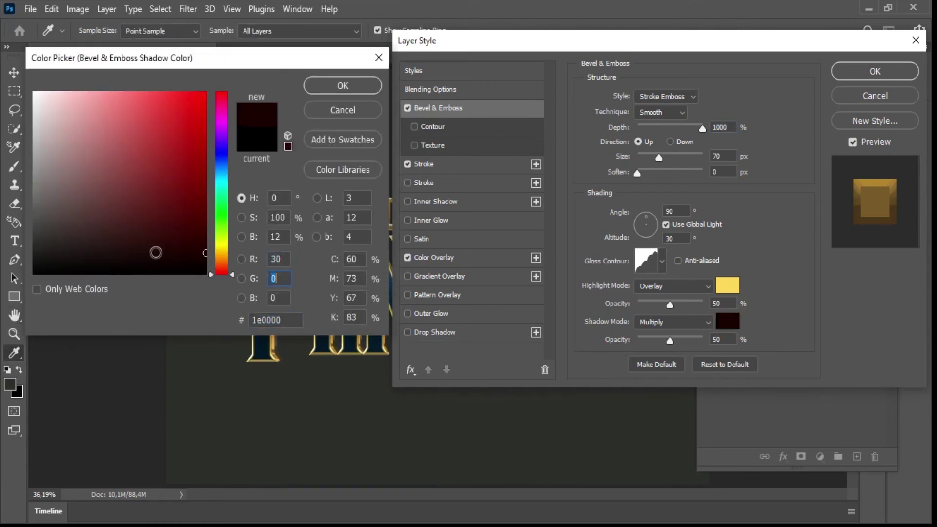
key(Tab)
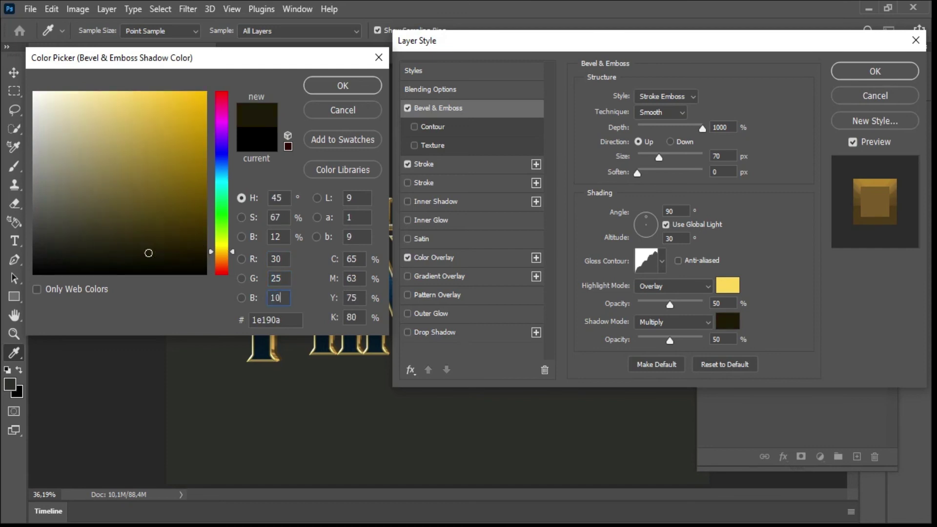
key(Return)
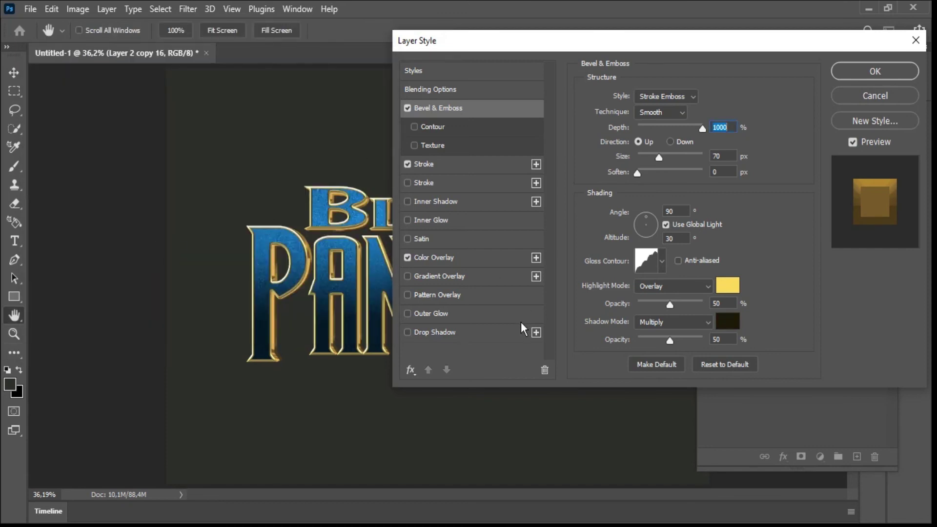
- Set the bevel's highlight mode to Screen, apply the layer style, and compare the text with Layer 2 copy 16 hidden and shown
click(683, 288)
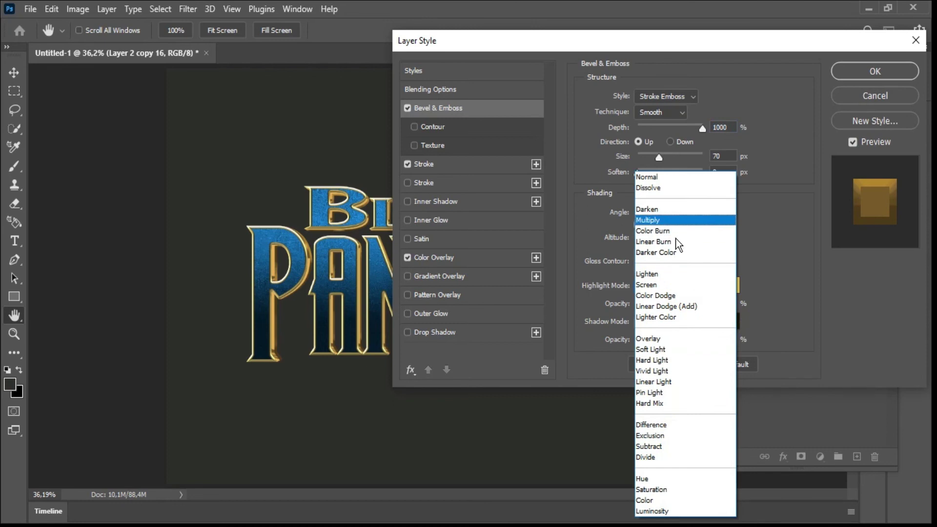
click(681, 285)
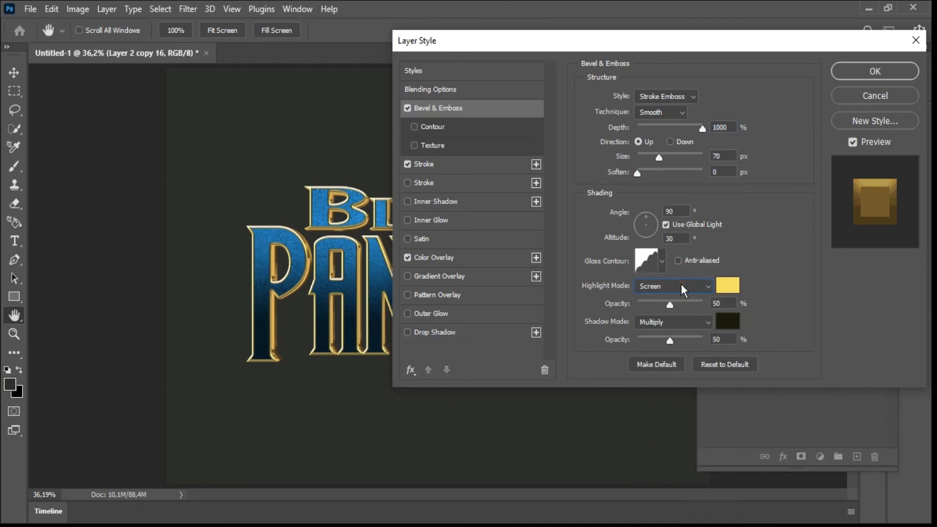
click(875, 72)
key(v)
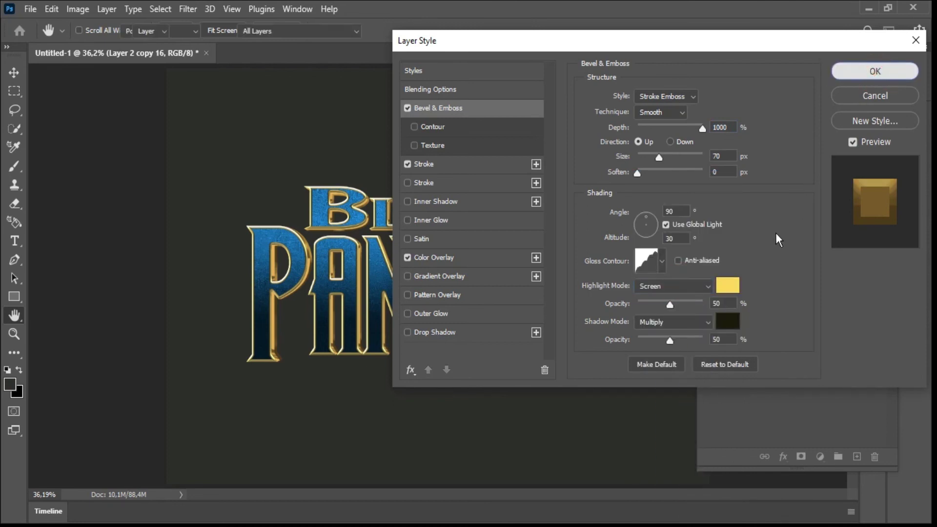
click(706, 241)
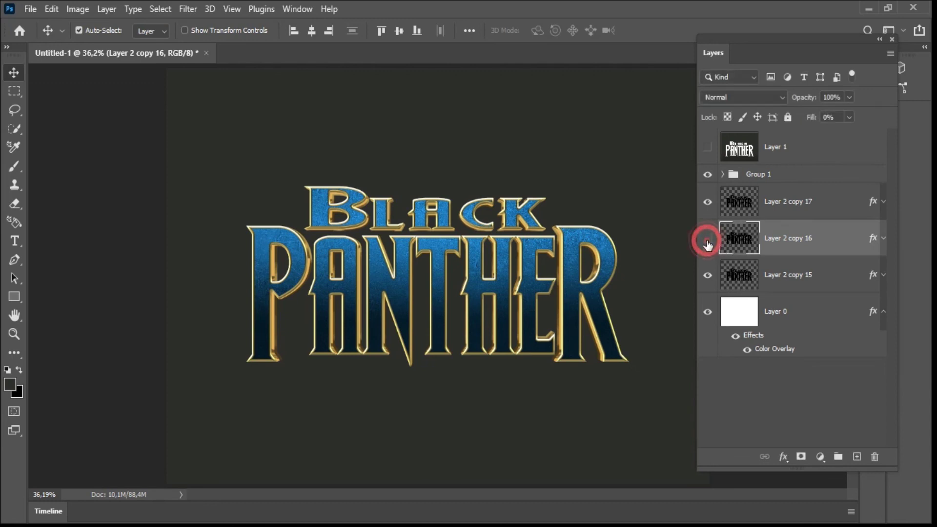
click(706, 240)
- Group Layer 2 copy 15, copy 16 and copy 17, and compare the text with each of the two groups hidden
click(787, 208)
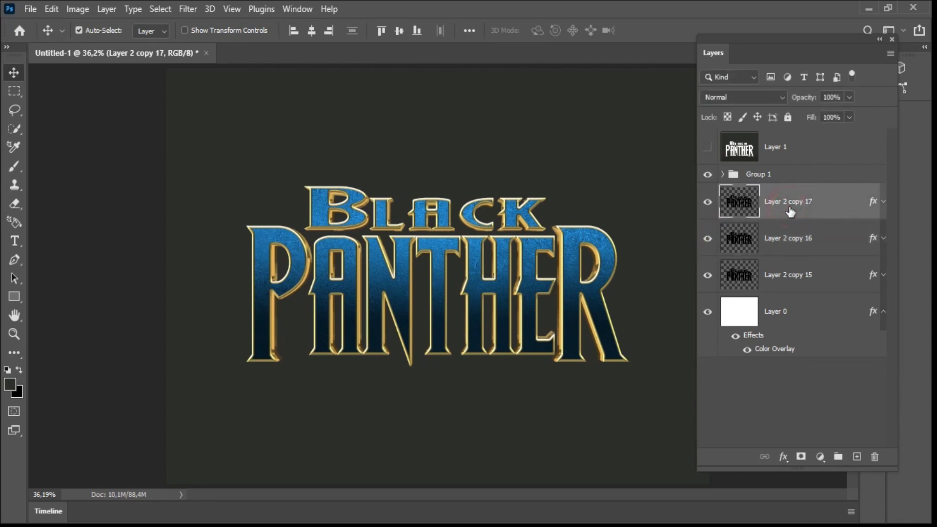
shift+click(812, 282)
drag(814, 291, 838, 456)
click(707, 174)
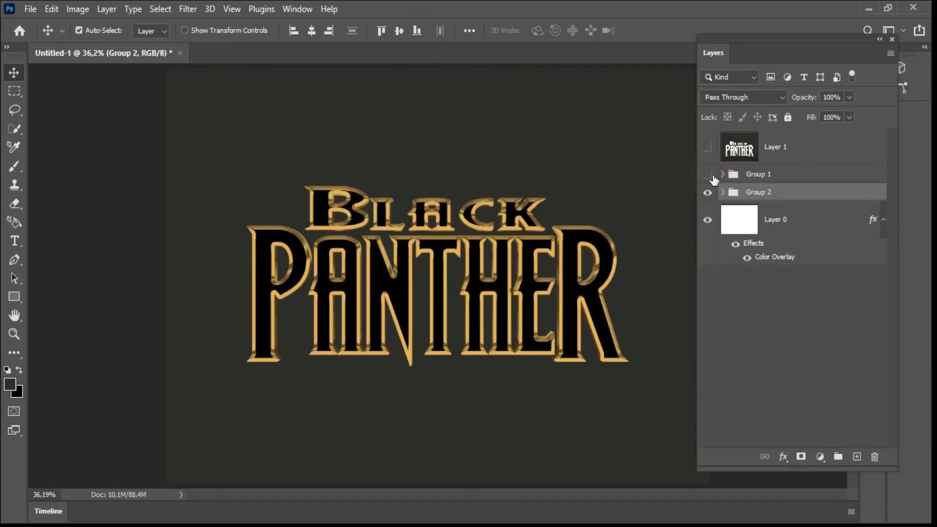
click(708, 175)
click(708, 193)
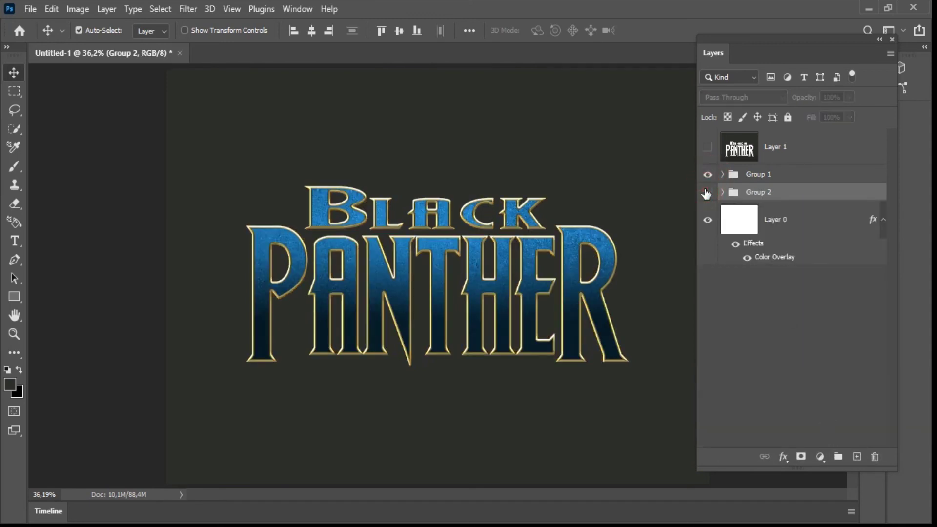
click(706, 193)
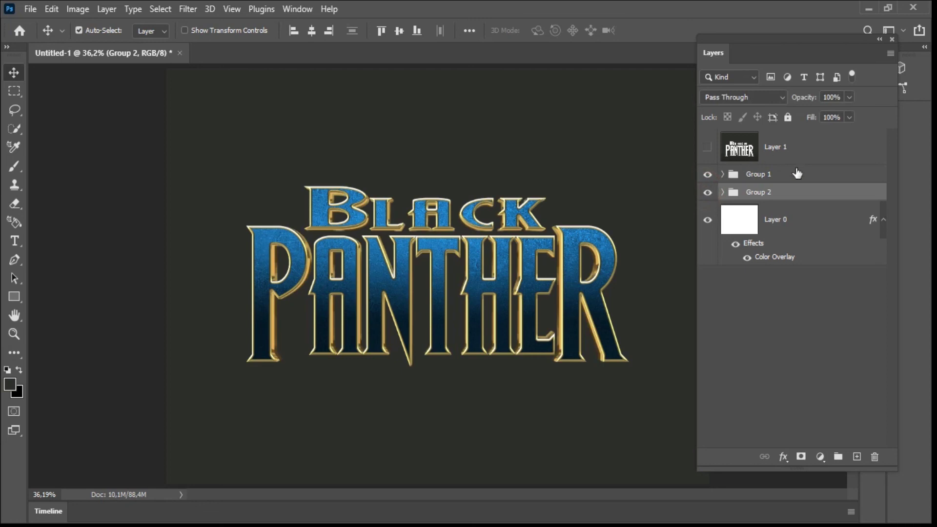
- Add a new empty layer above Group 1 and delete the hidden reference logo layer
click(796, 175)
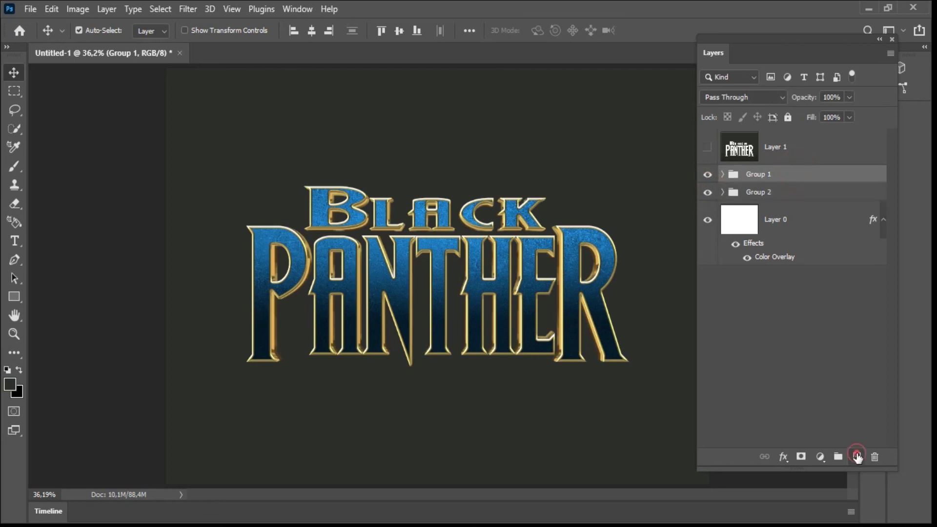
click(858, 457)
drag(784, 153, 874, 456)
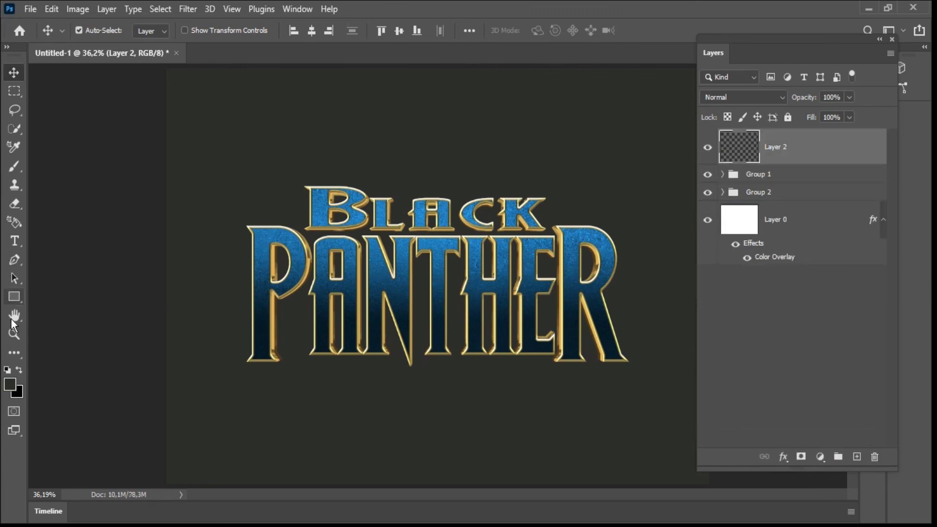
- Choose the Line tool in shape mode and set it to no stroke
right_click(22, 296)
click(50, 334)
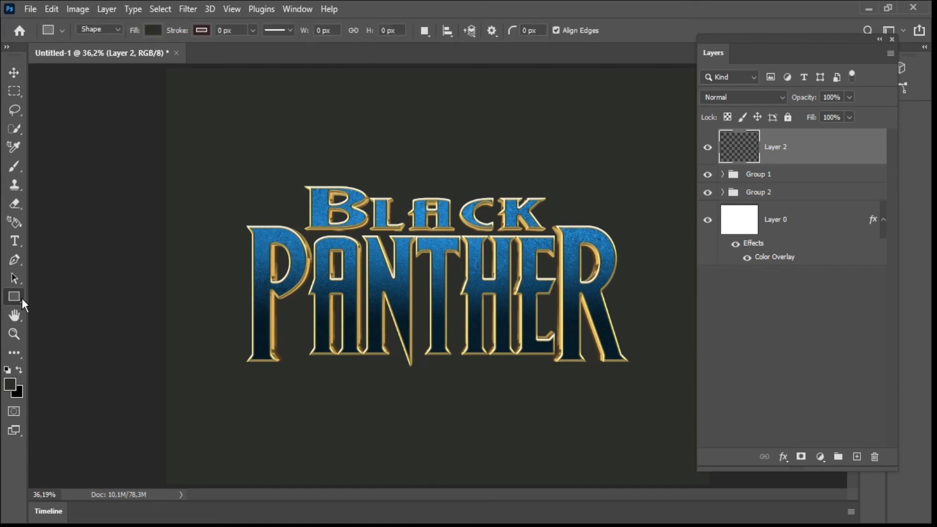
right_click(20, 300)
click(54, 342)
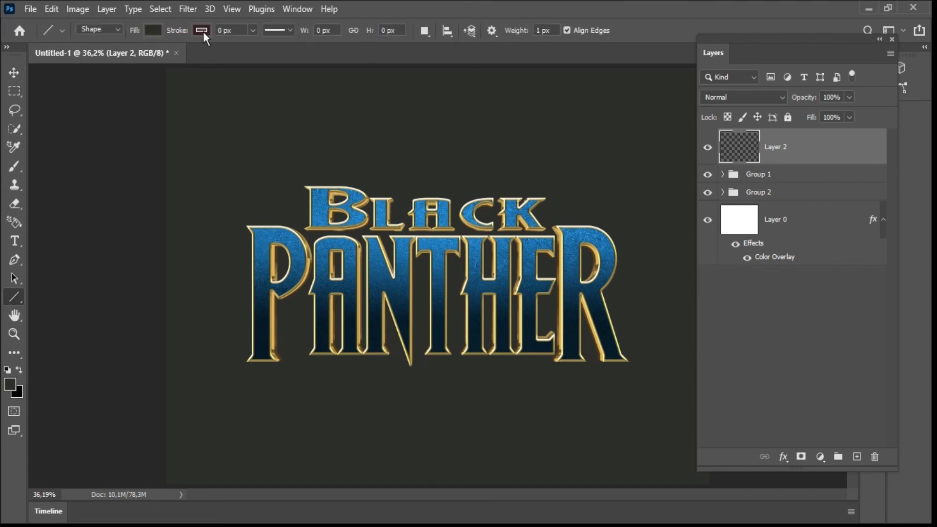
click(202, 31)
click(122, 57)
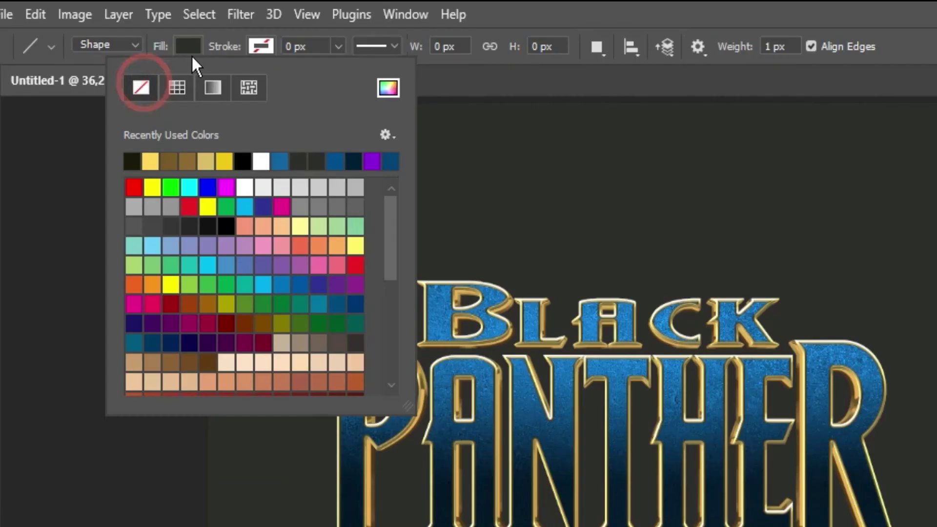
- Set the line's fill to red and weight to 5 px, and draw a vertical line about 460 px long down the P's stem
click(153, 30)
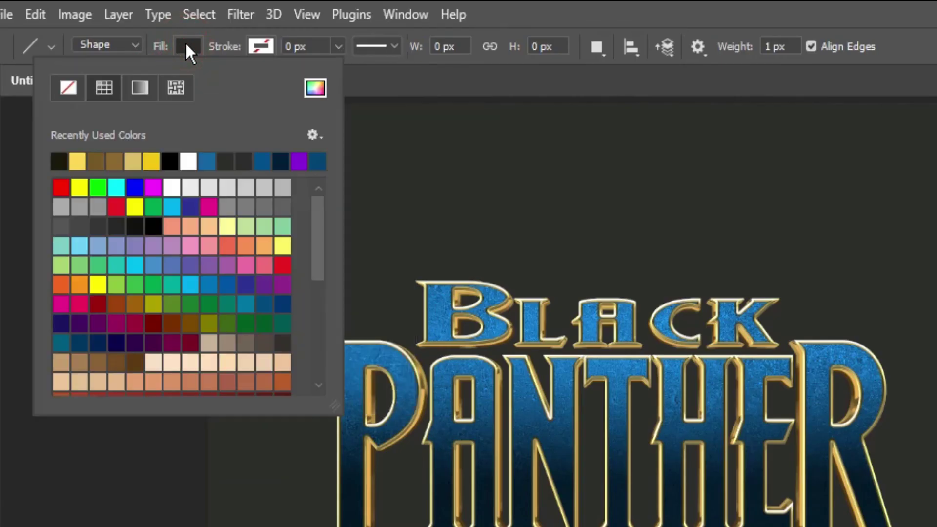
click(61, 187)
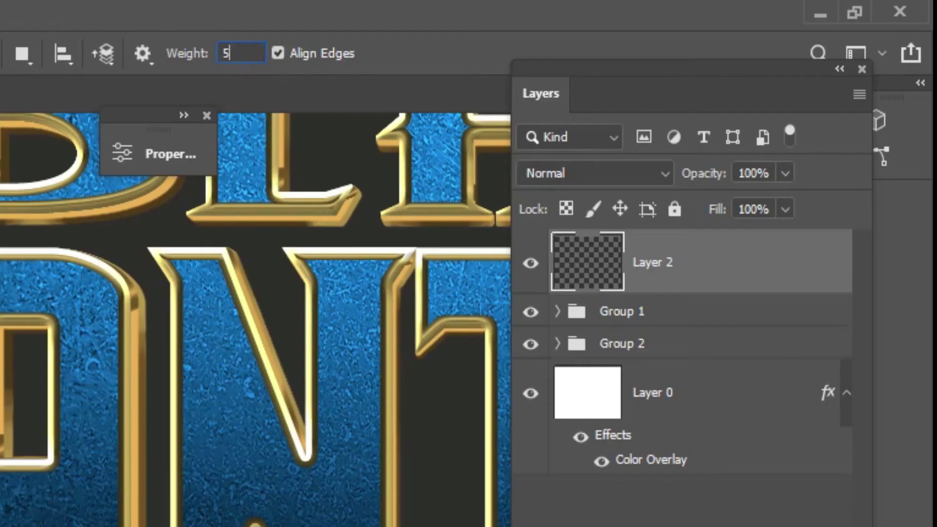
key(Return)
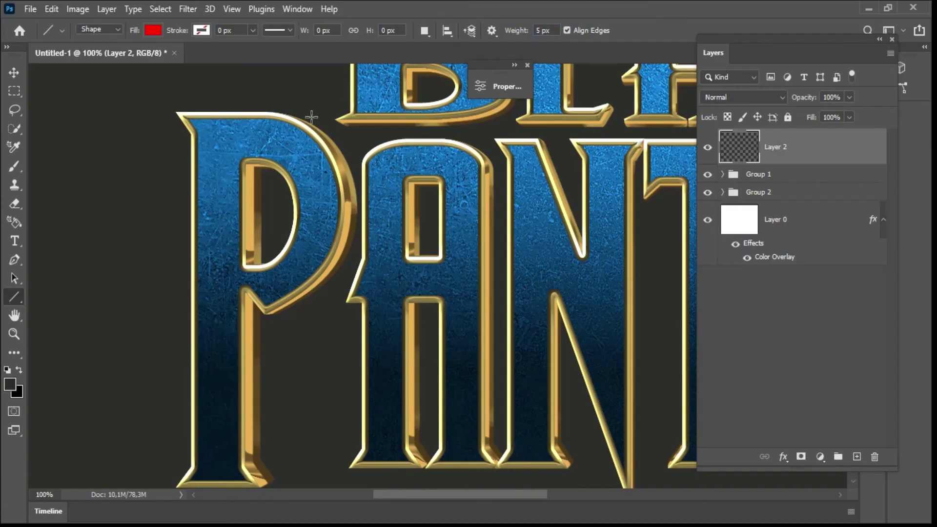
drag(215, 135, 240, 465)
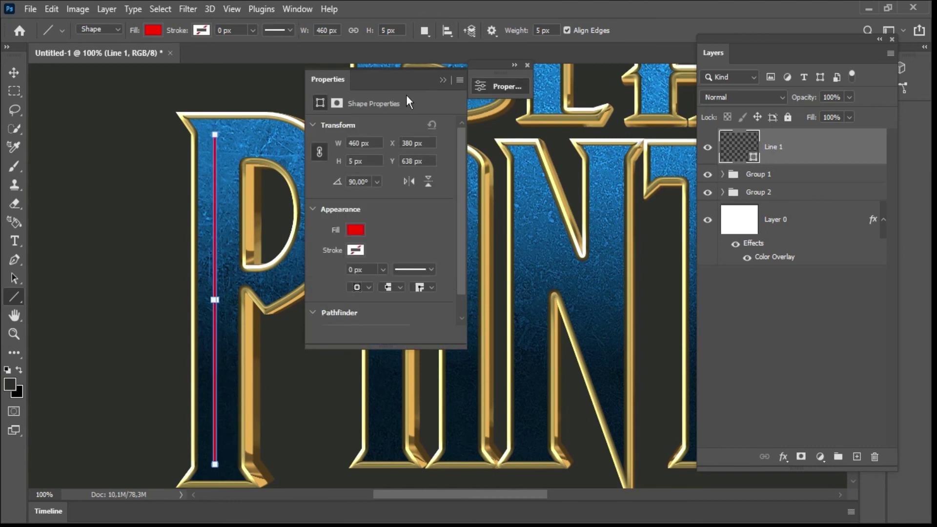
click(443, 81)
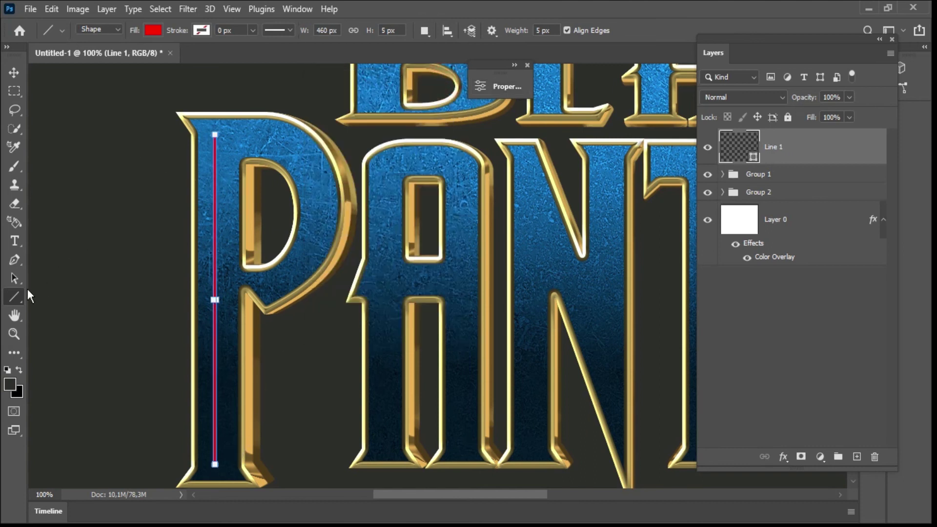
- Choose the Ellipse tool, add a new layer above Line 1, and set the ellipse to no fill
right_click(16, 296)
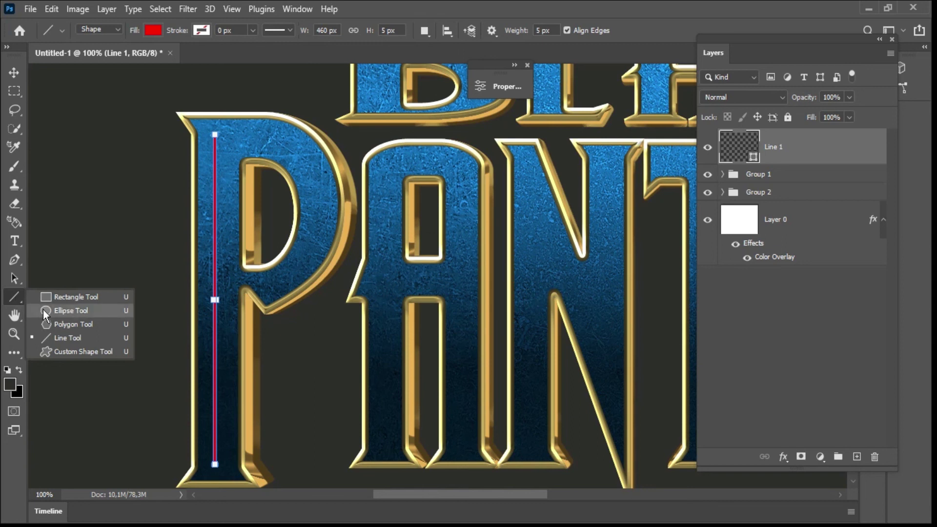
click(43, 309)
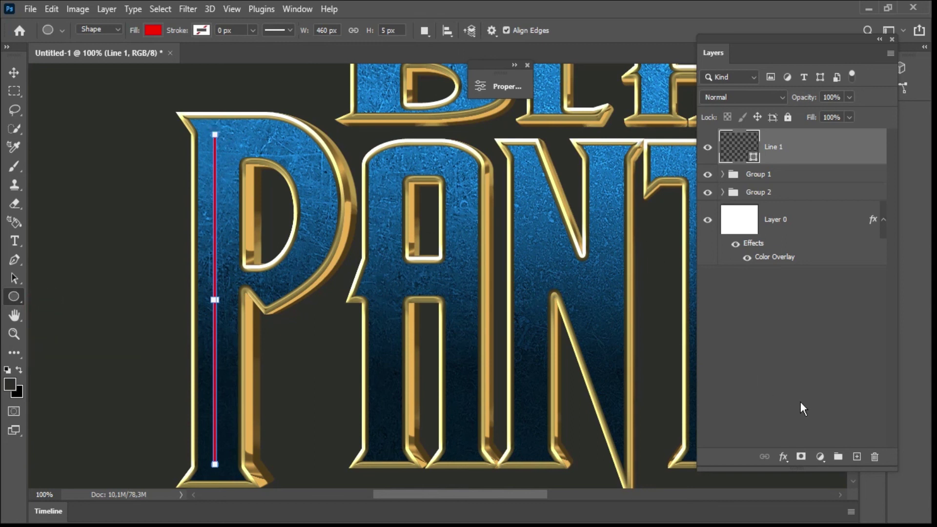
click(857, 457)
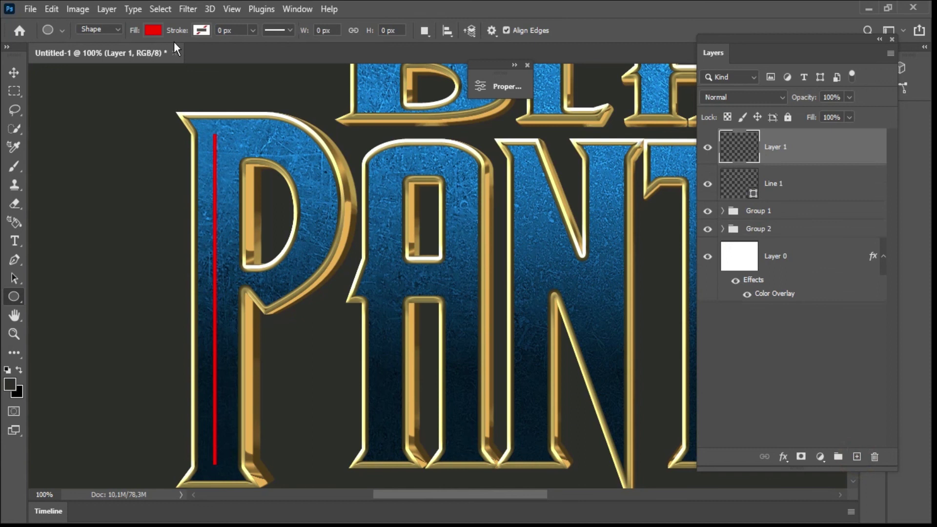
click(152, 32)
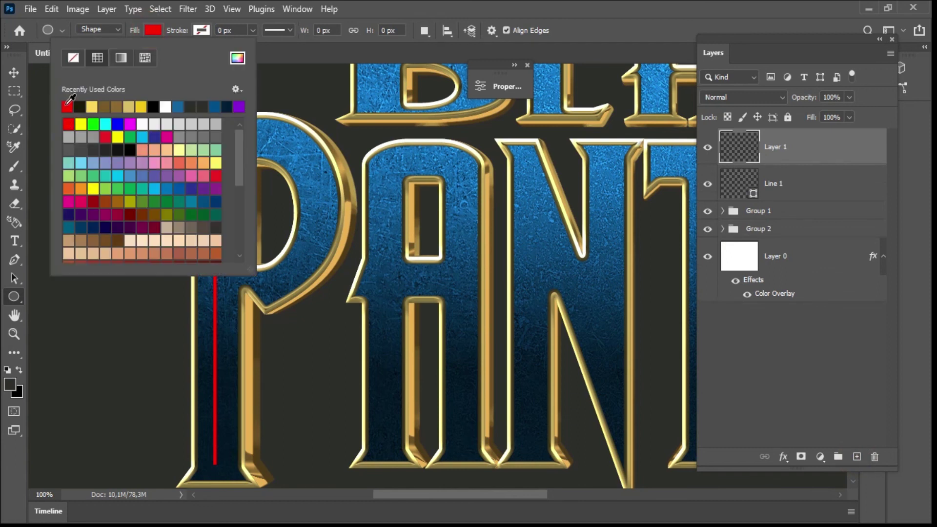
click(73, 58)
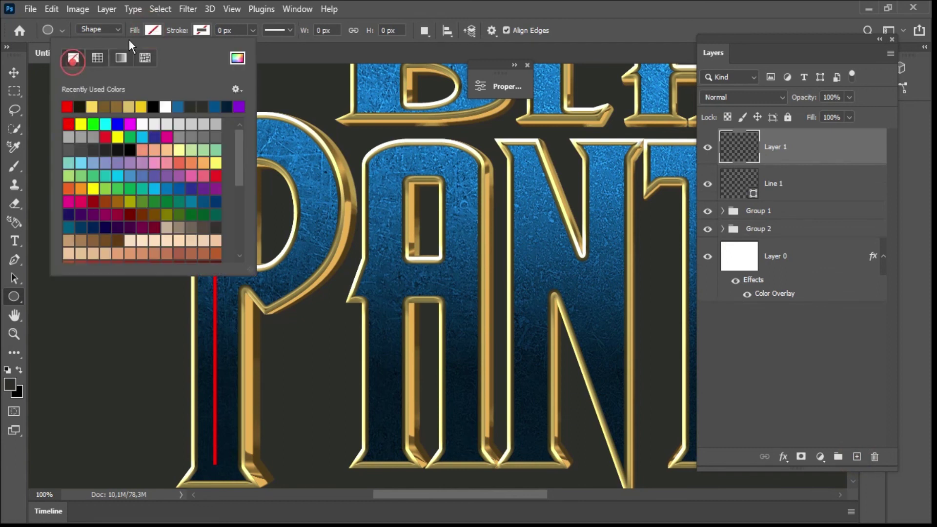
- Give the Ellipse tool a red stroke 5 px wide
click(204, 30)
click(204, 31)
click(203, 30)
click(117, 104)
click(234, 30)
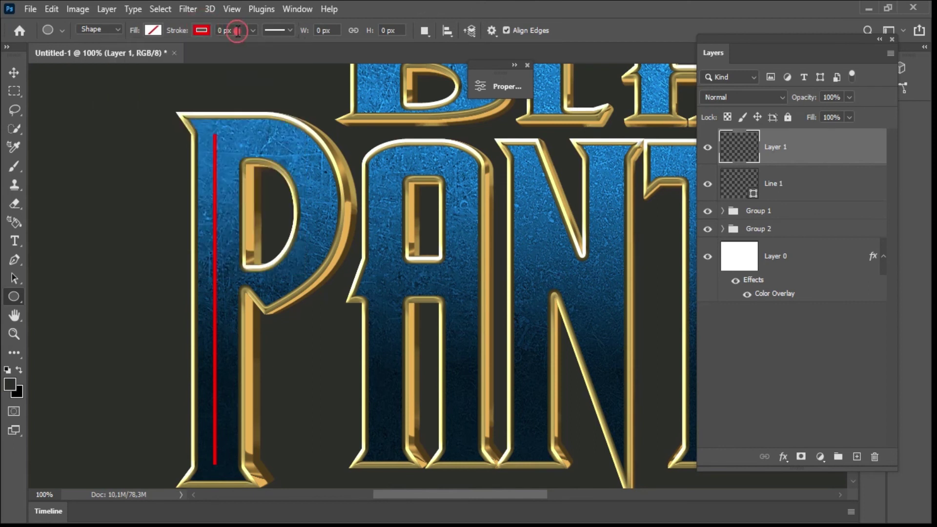
double_click(235, 30)
text(5)
key(Return)
- Draw an ellipse about 210 by 214 px over the P's bowl and narrow it to about 169 px wide
drag(214, 133, 356, 288)
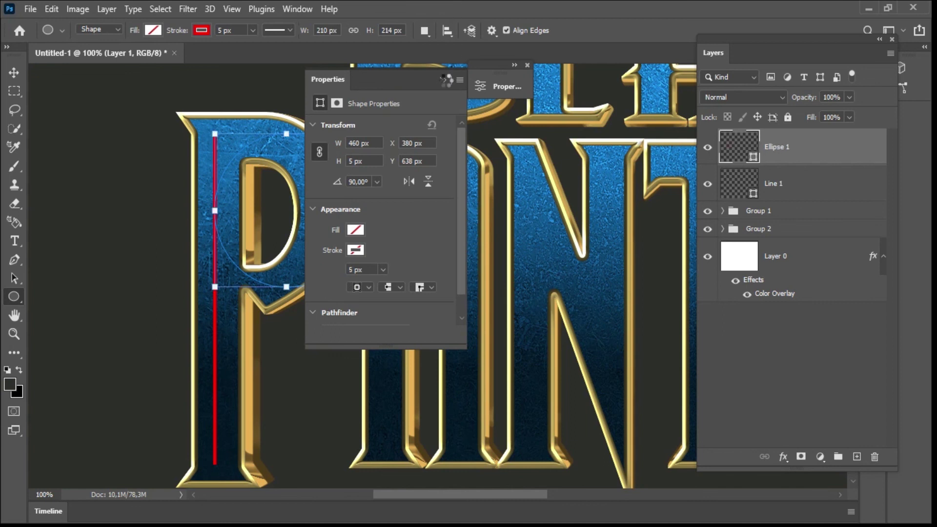
click(442, 81)
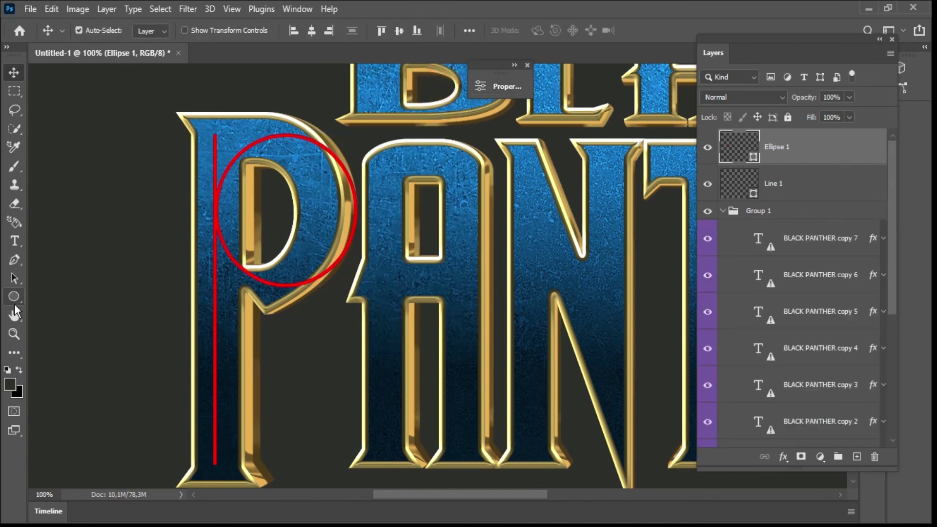
click(14, 297)
drag(358, 211, 330, 217)
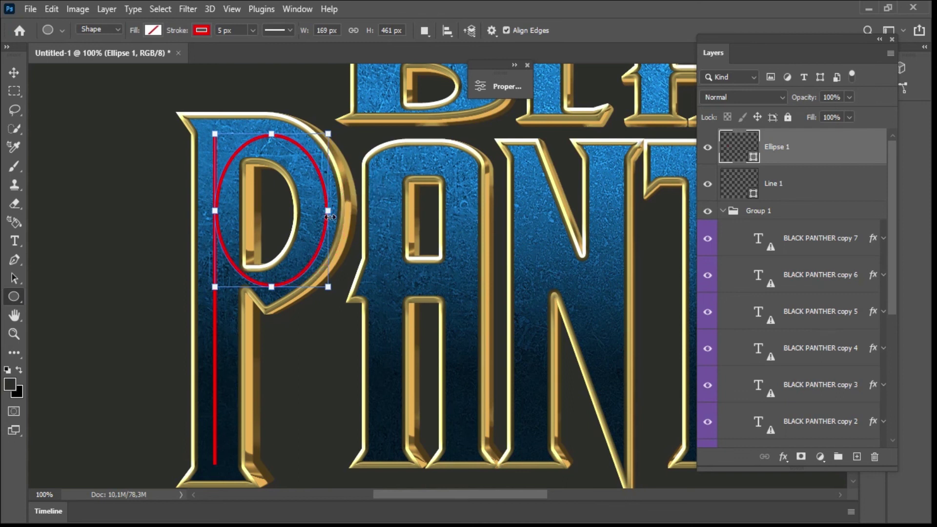
- Delete the ellipse's left anchor point with the Direct Selection tool, converting it to a regular path that leaves the right-hand arc
click(21, 283)
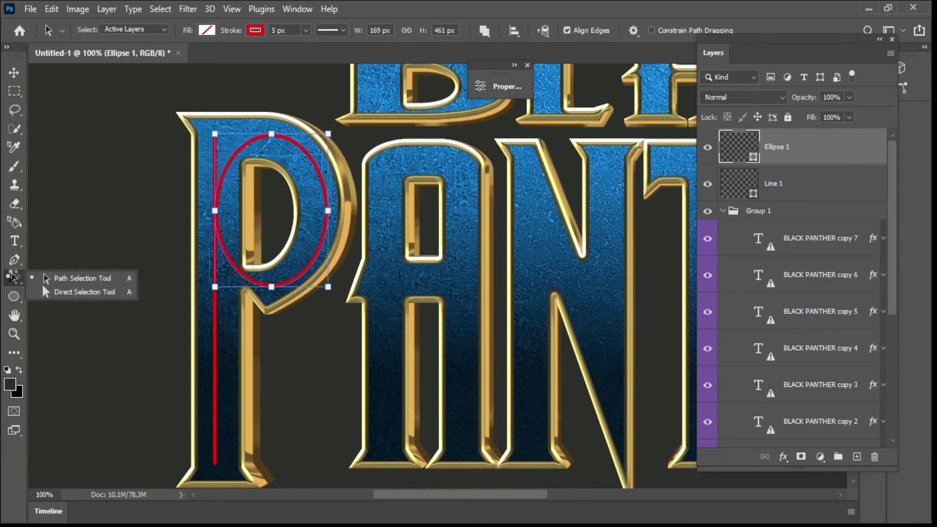
click(66, 291)
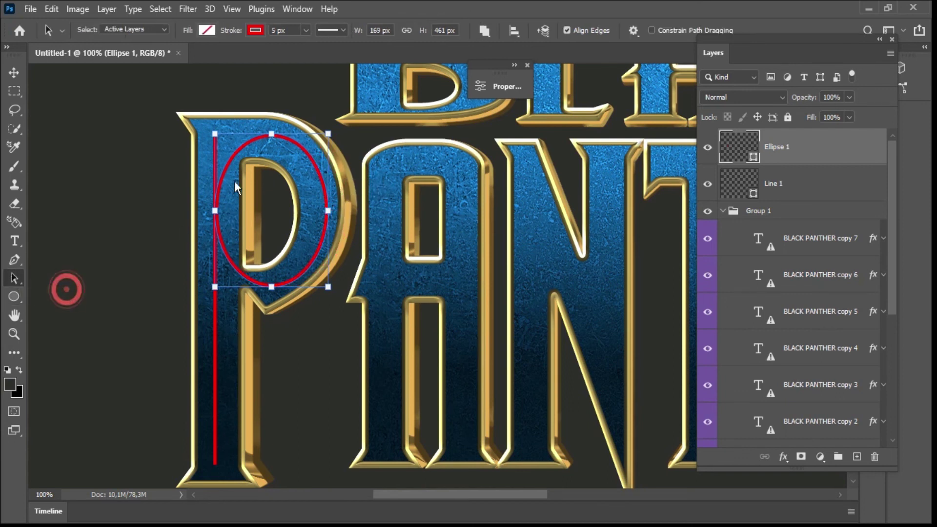
click(203, 210)
drag(314, 211, 326, 211)
click(213, 211)
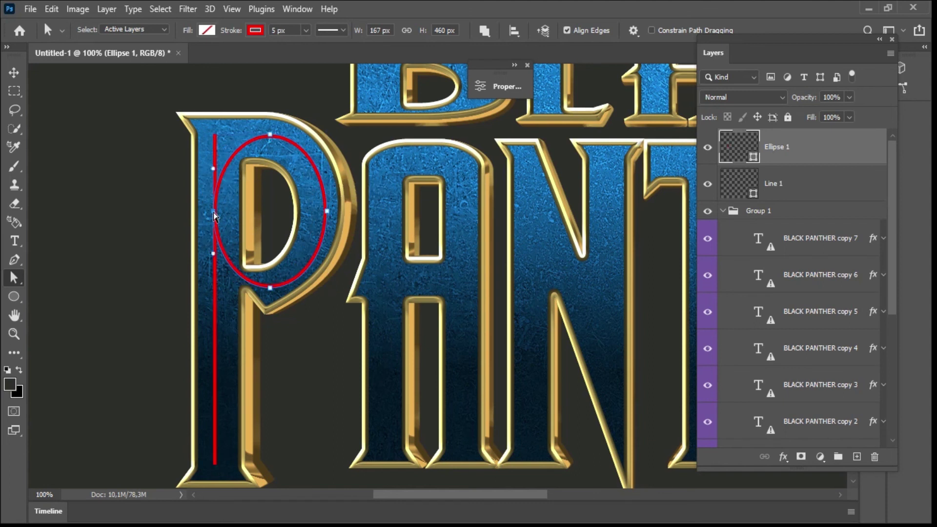
key(Delete)
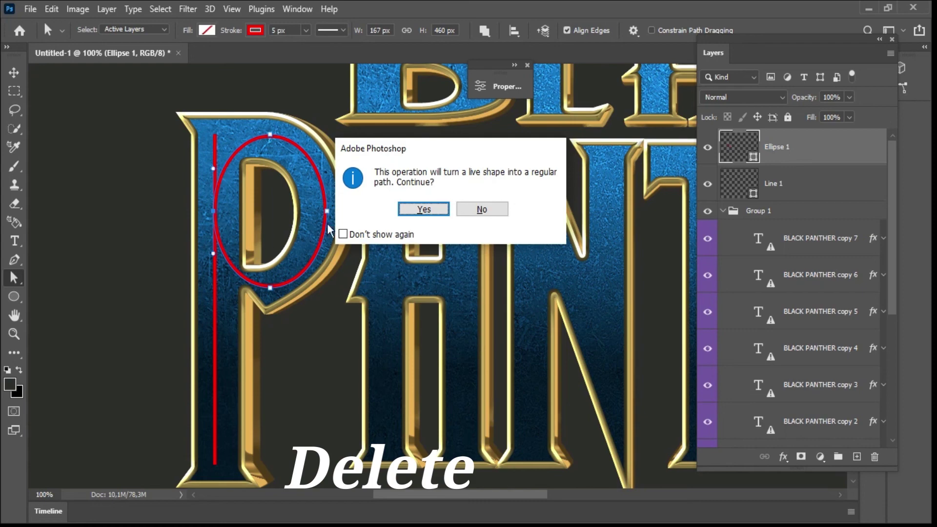
click(424, 210)
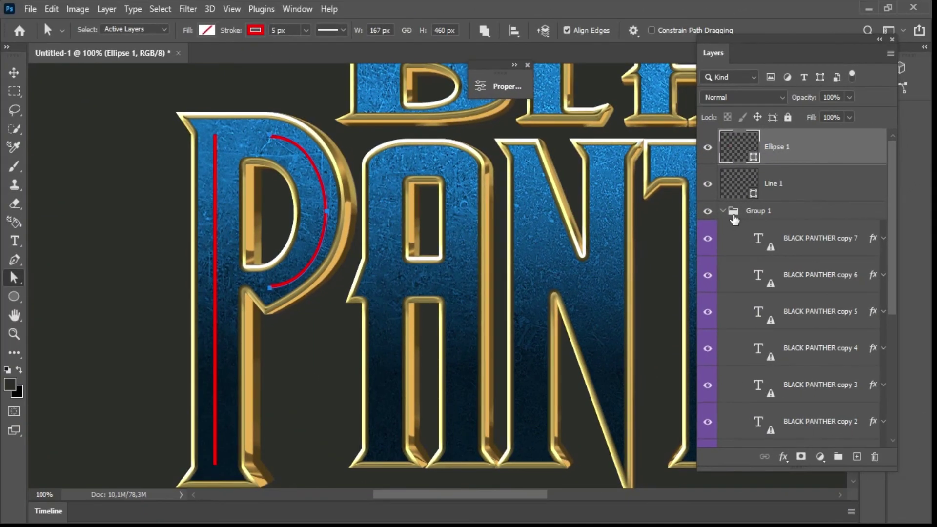
- Collapse Group 1 and put the Ellipse 1 and Line 1 layers together into a new group
click(723, 211)
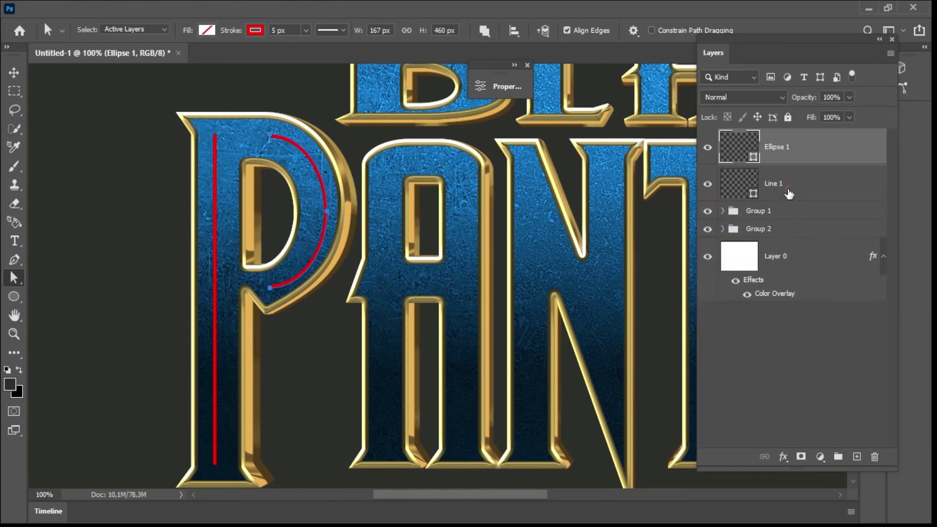
shift+click(785, 186)
drag(788, 185, 840, 457)
click(786, 142)
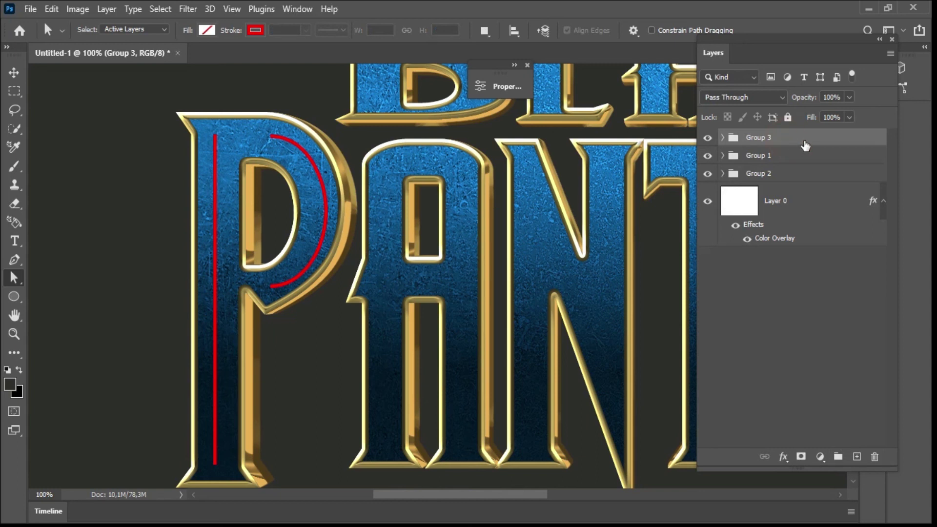
- Add a Color Overlay in brown #785a28 with Normal blend mode to the new group of line shapes
double_click(805, 146)
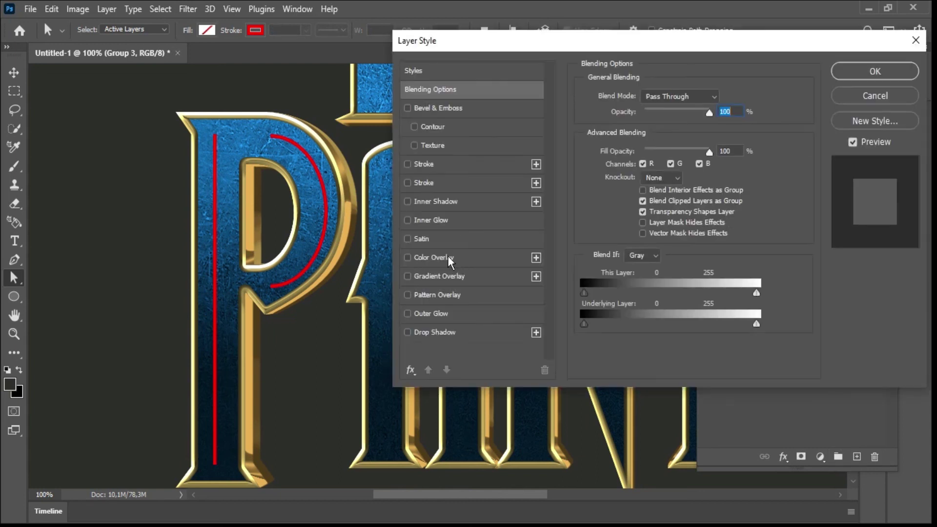
click(446, 258)
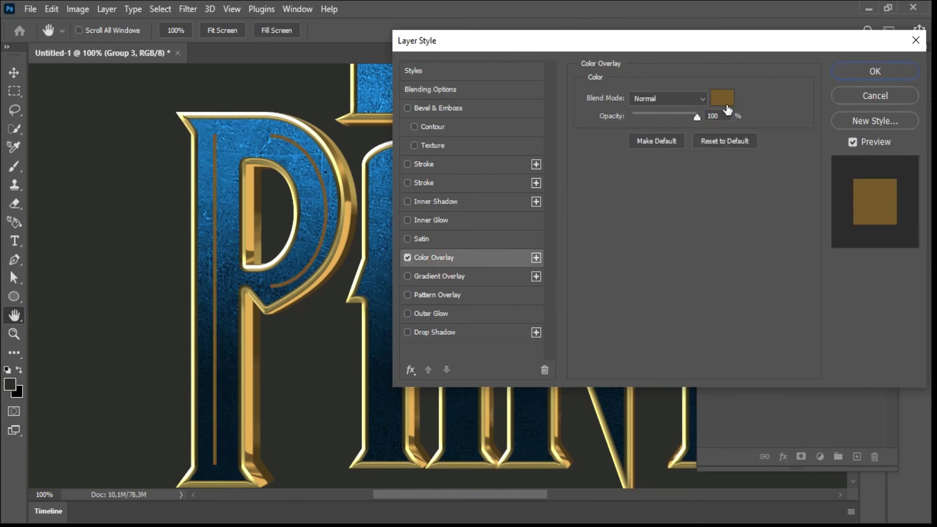
click(723, 100)
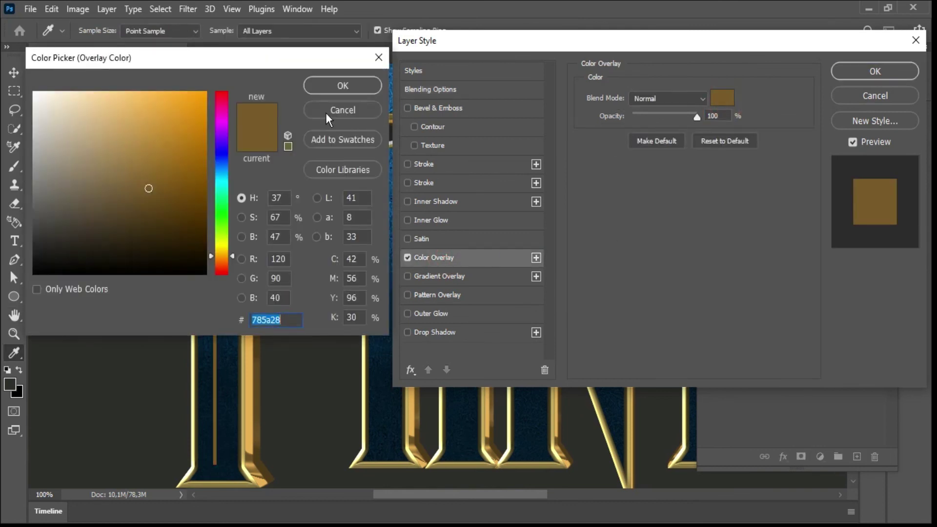
click(349, 87)
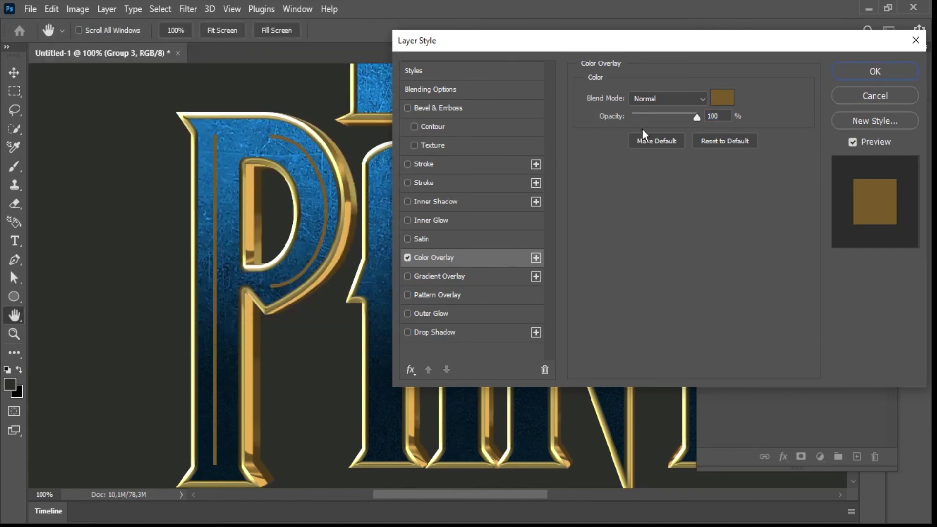
- Add a Bevel & Emboss reset to its defaults, with the first woven pattern as its texture at a depth of +10%
click(439, 107)
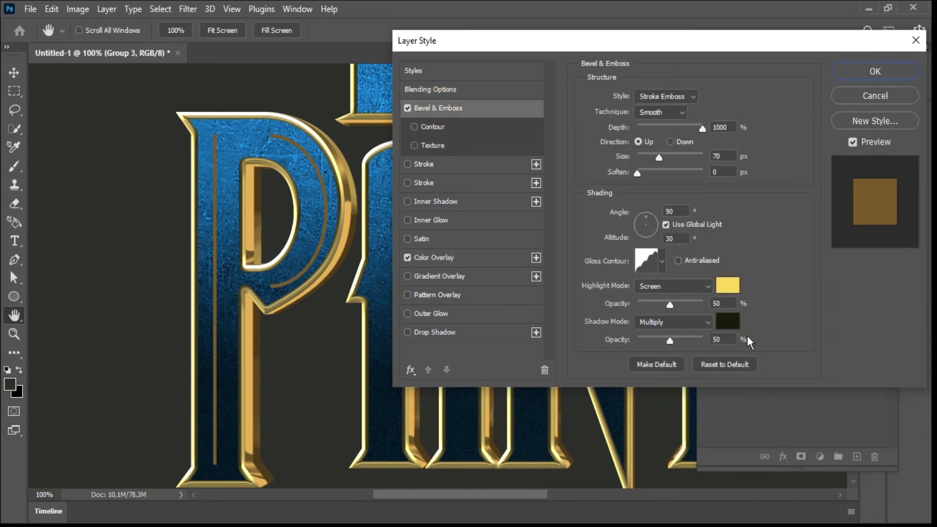
click(729, 368)
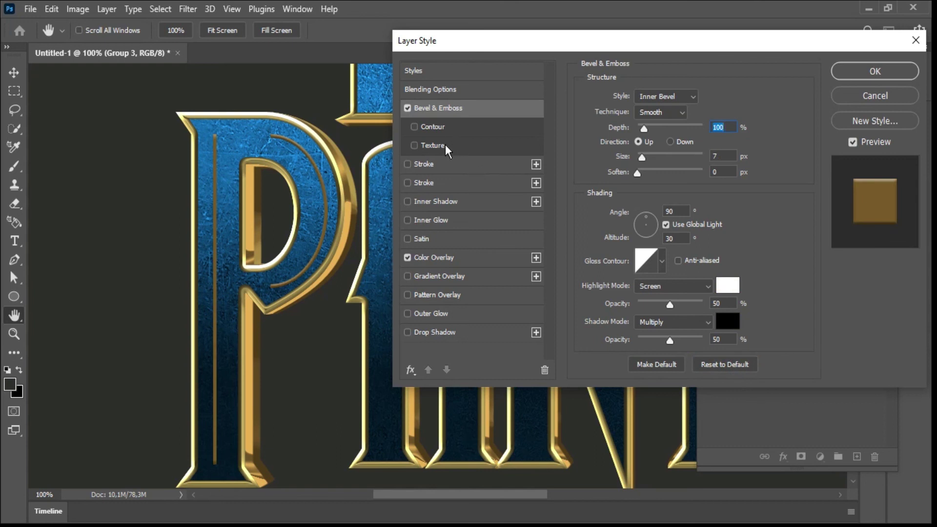
click(432, 148)
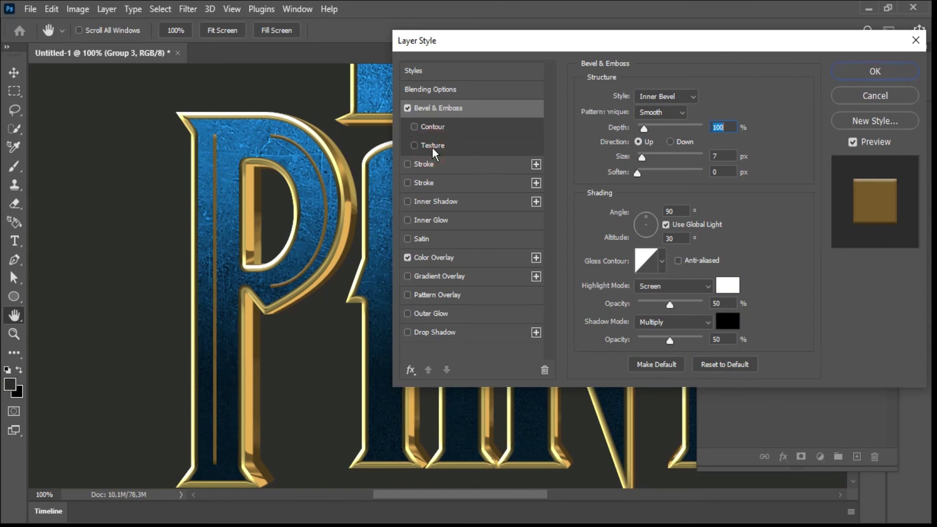
click(432, 147)
click(659, 113)
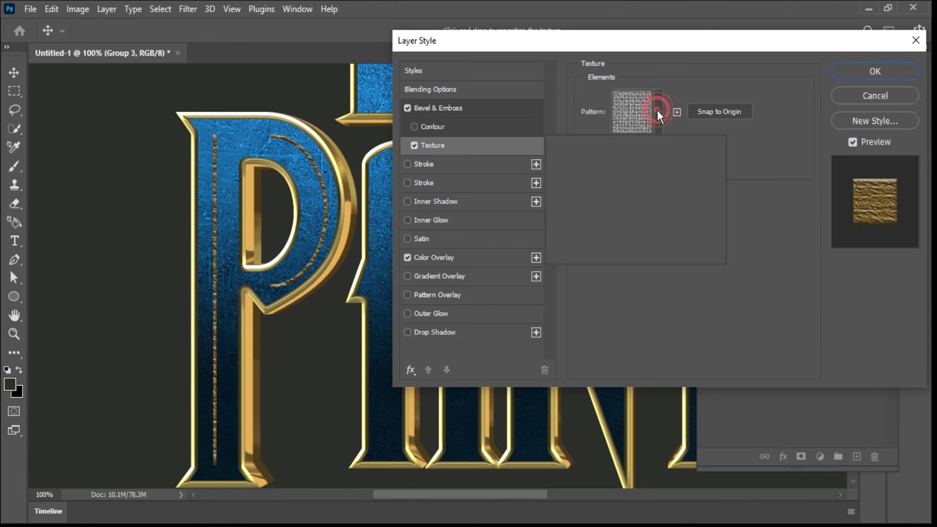
click(569, 220)
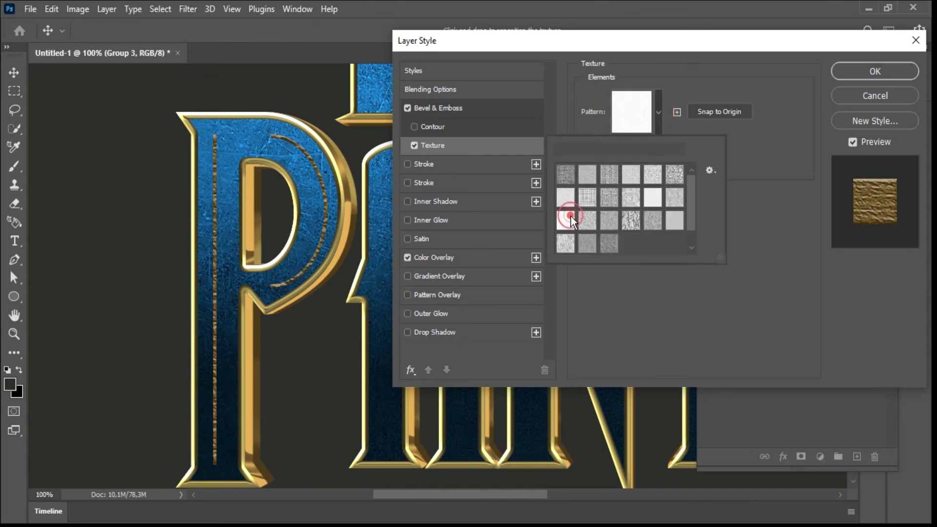
click(773, 259)
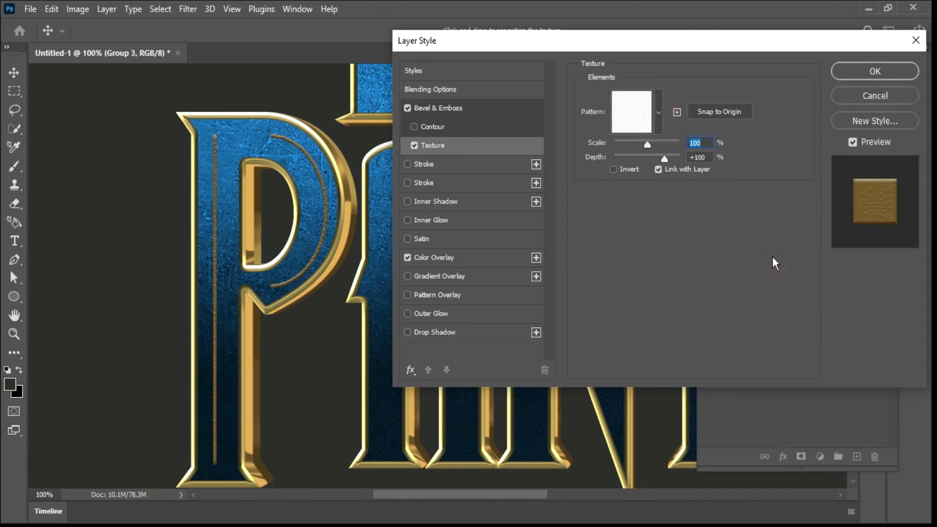
click(657, 104)
click(565, 174)
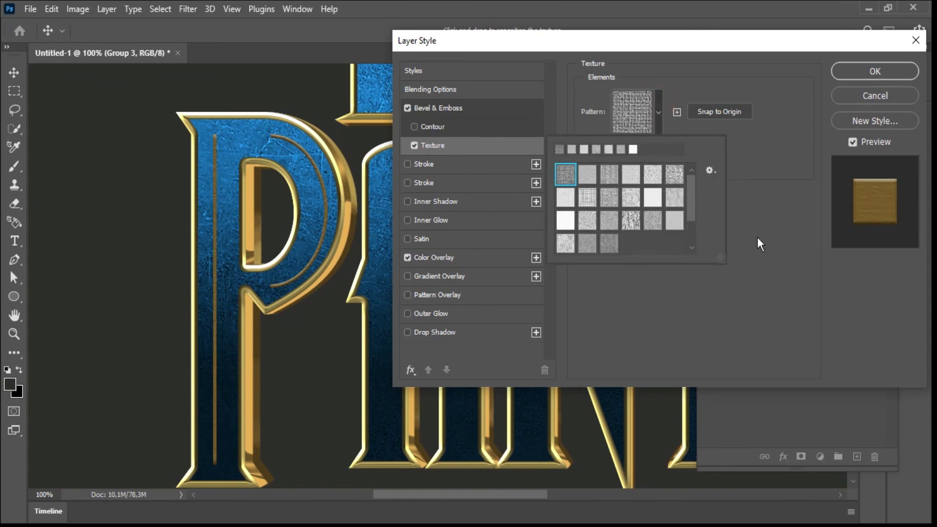
click(758, 238)
- Set the bevel's highlight opacity to 70% and its shadow opacity to 74%
click(484, 106)
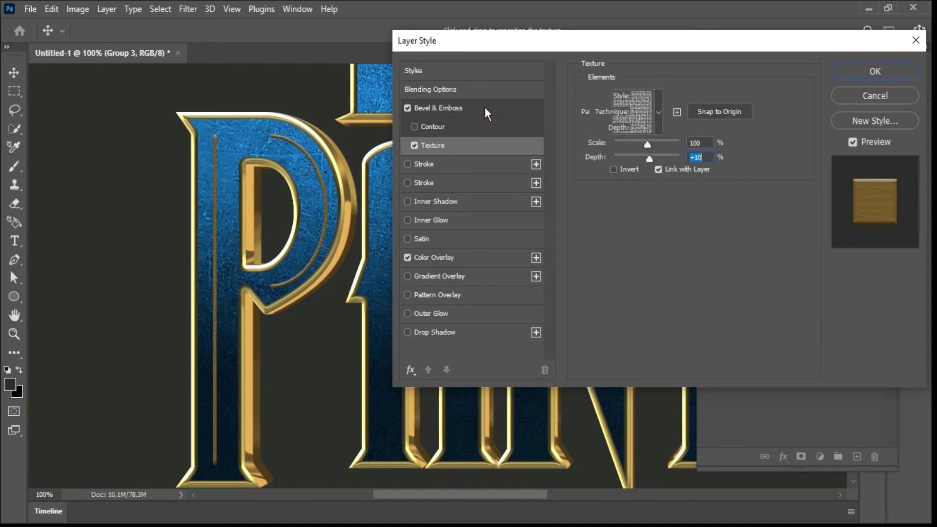
click(684, 303)
click(684, 340)
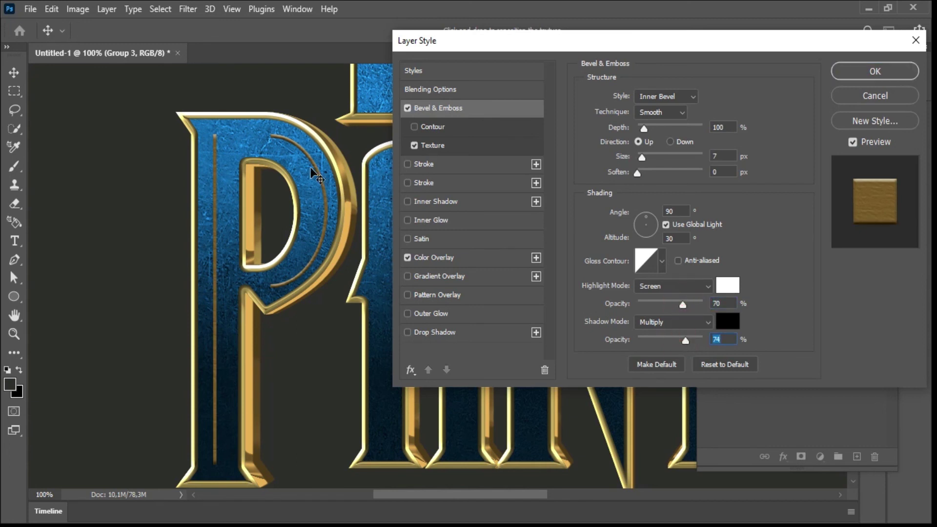
- Add an Outer Glow to the line shapes' group, coloured black with Normal blend mode
ctrl+click(295, 157)
ctrl+click(295, 157)
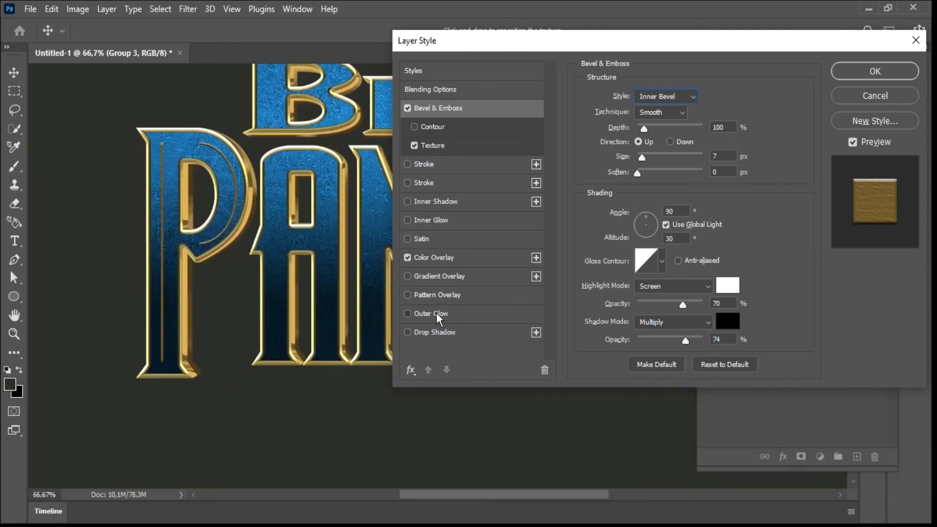
click(439, 315)
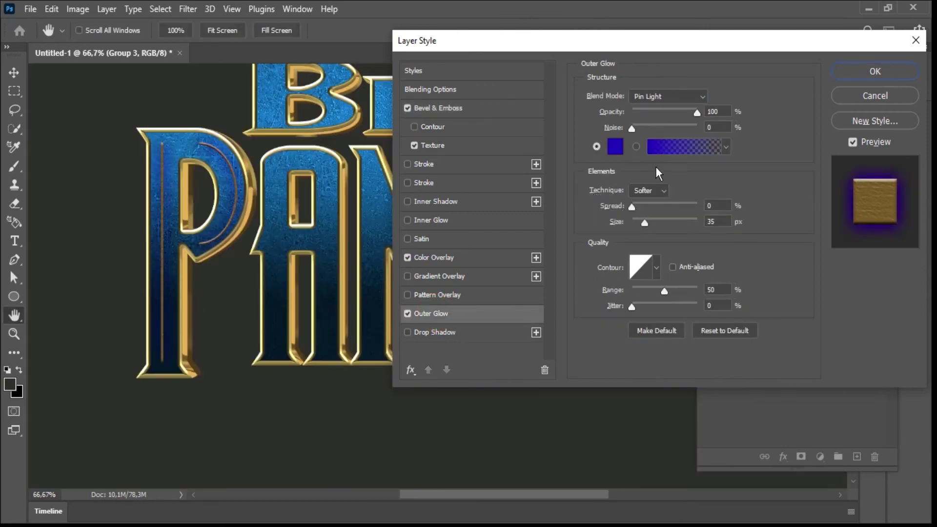
click(616, 153)
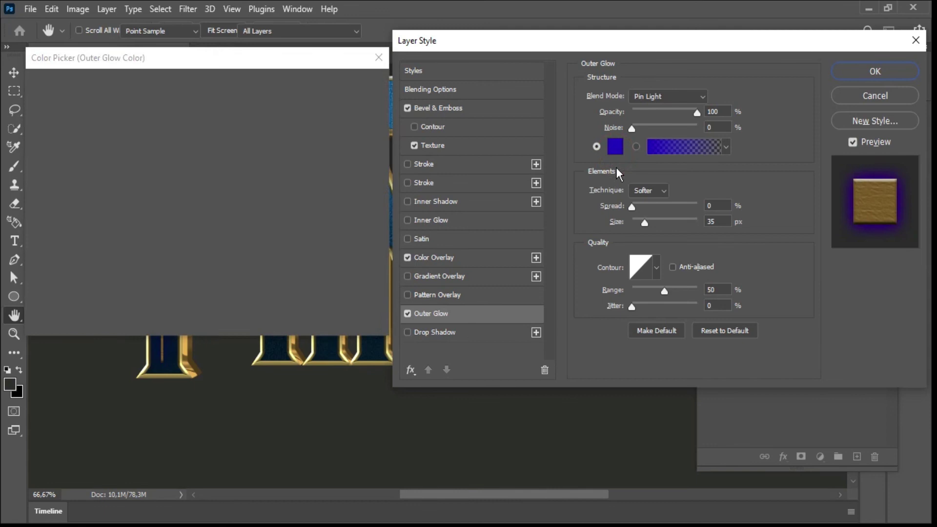
drag(193, 199, 206, 274)
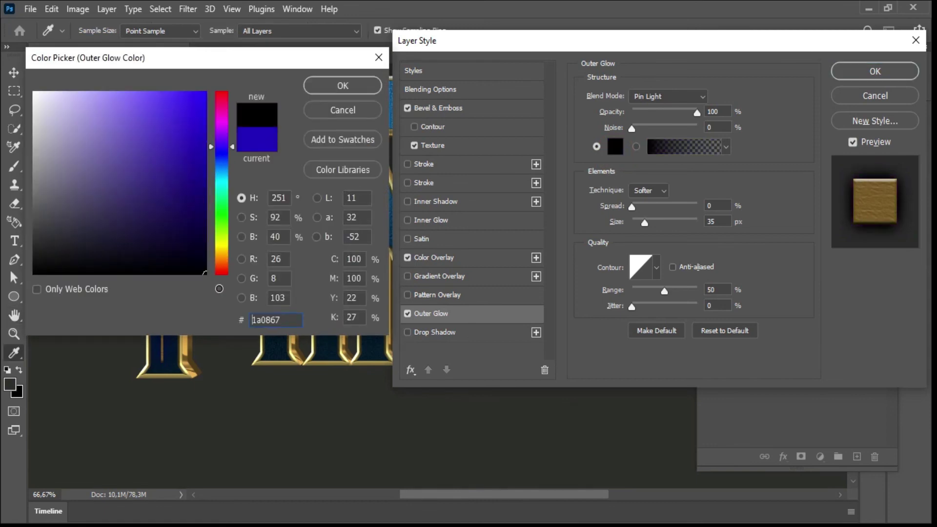
click(340, 88)
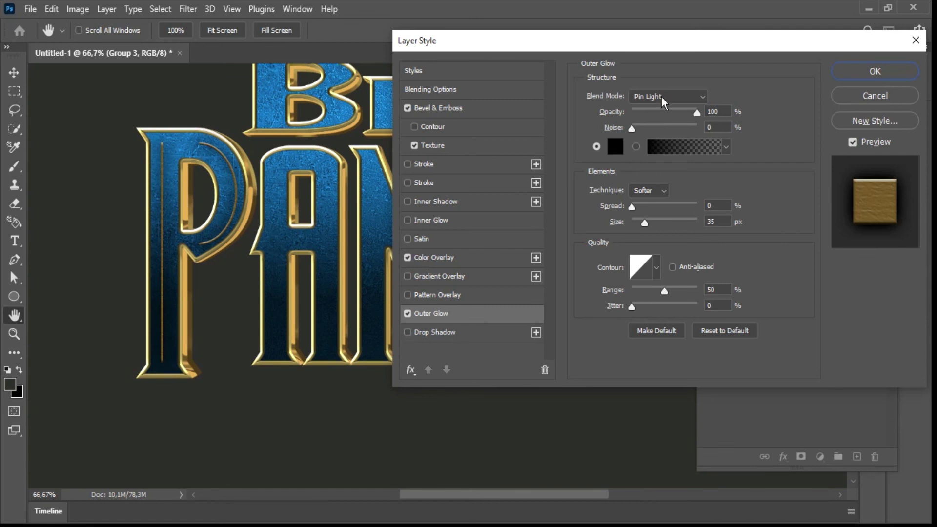
click(663, 102)
click(660, 109)
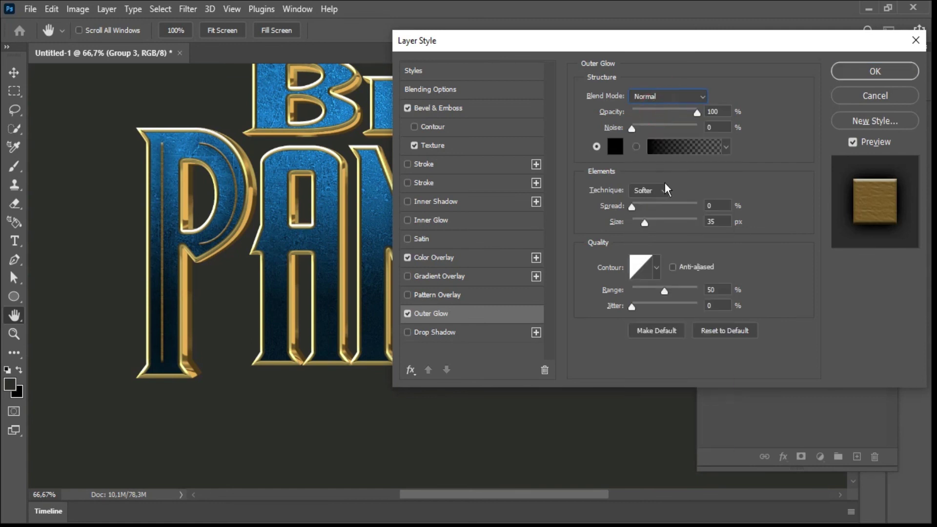
- Set the Outer Glow size to 40 px, compare the lines with and without the glow, and apply the layer style
click(639, 224)
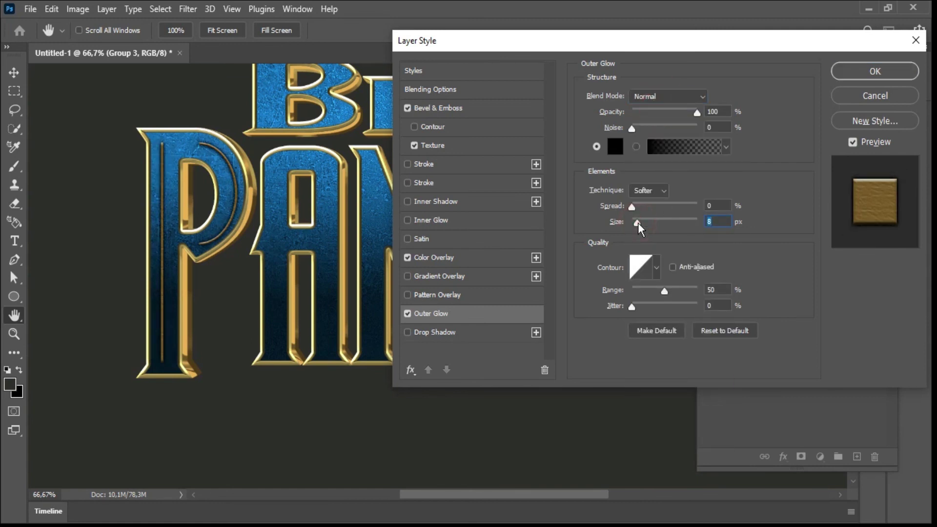
drag(640, 228, 648, 231)
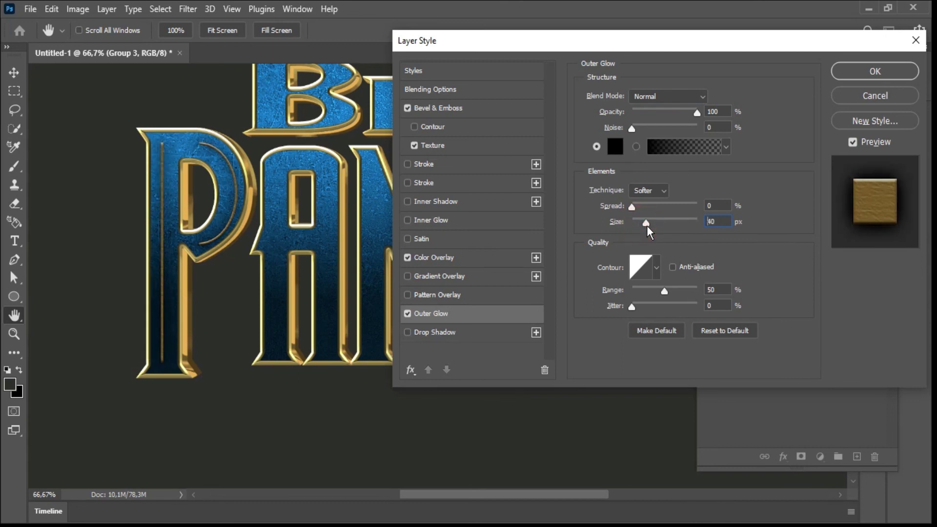
click(408, 314)
click(407, 314)
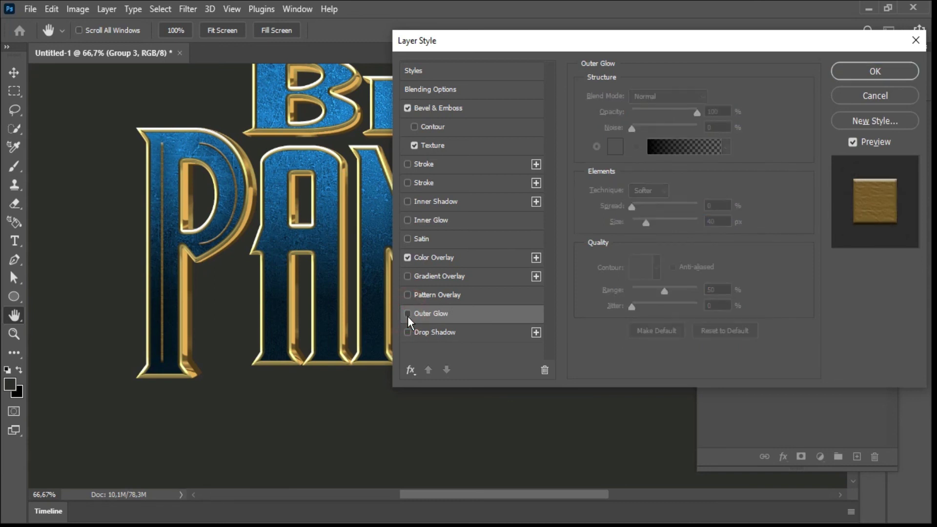
click(407, 314)
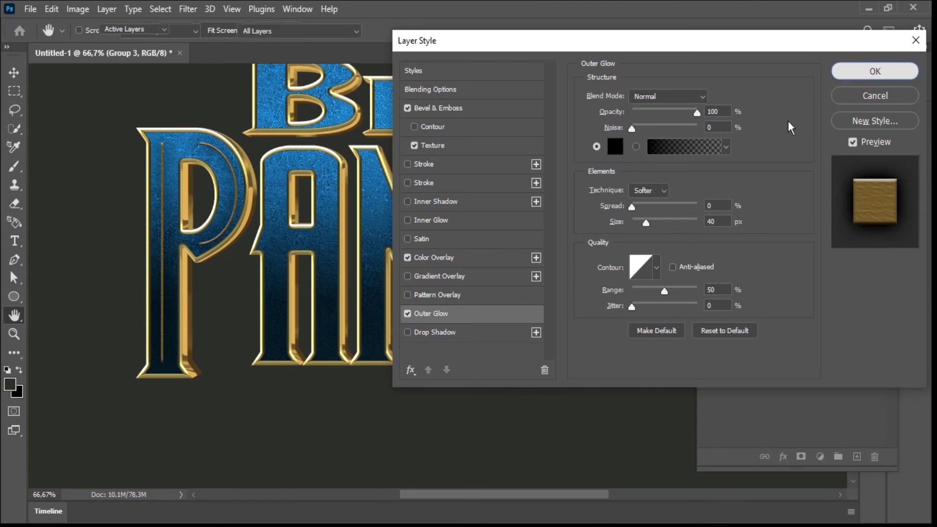
key(Return)
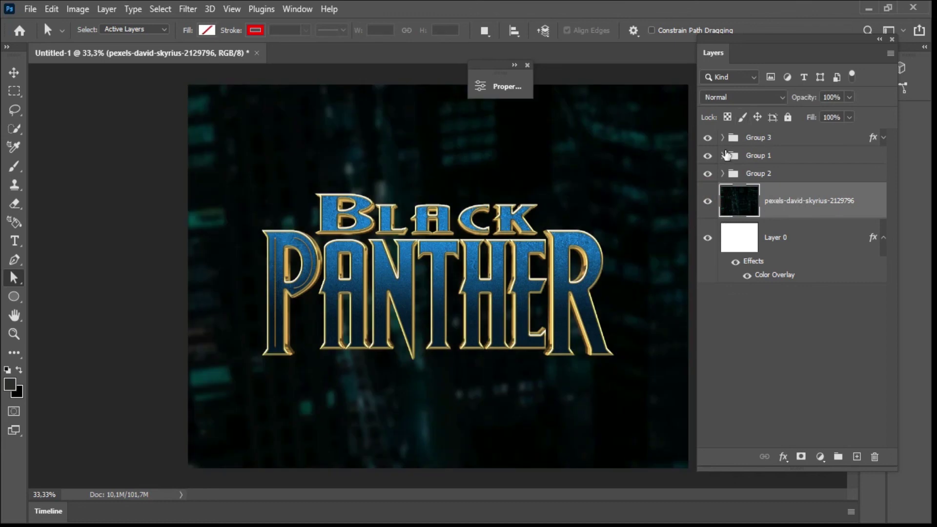
- Toggle the visibility of Groups 3, 1 and 2 to review how each contributes to the text effect
click(707, 138)
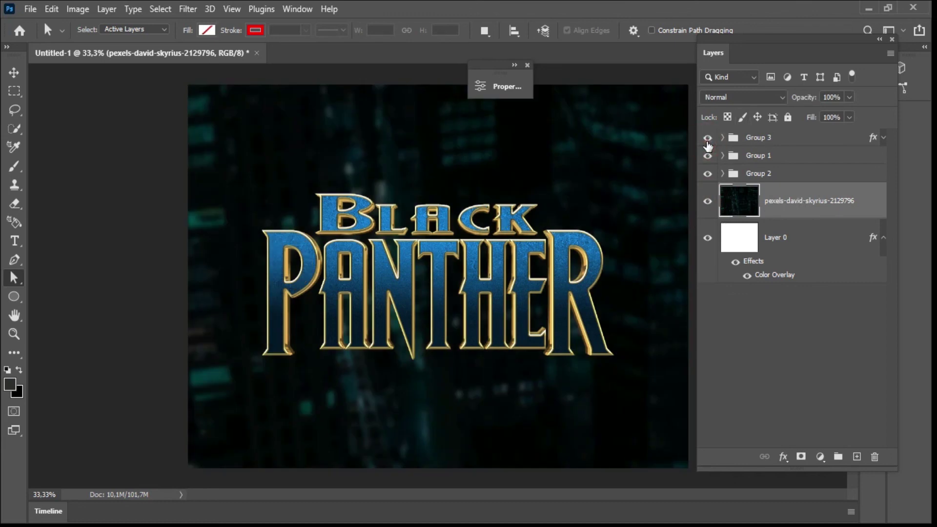
click(708, 138)
drag(707, 140, 710, 166)
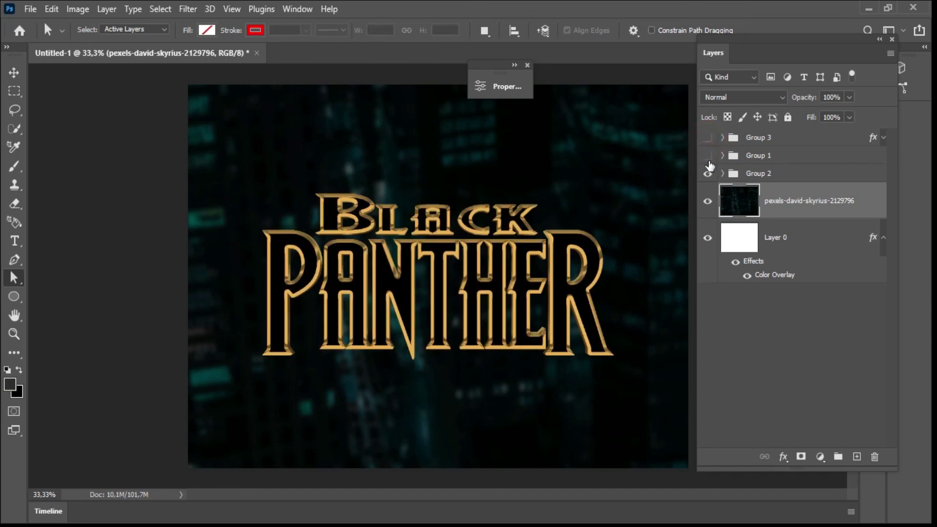
click(708, 173)
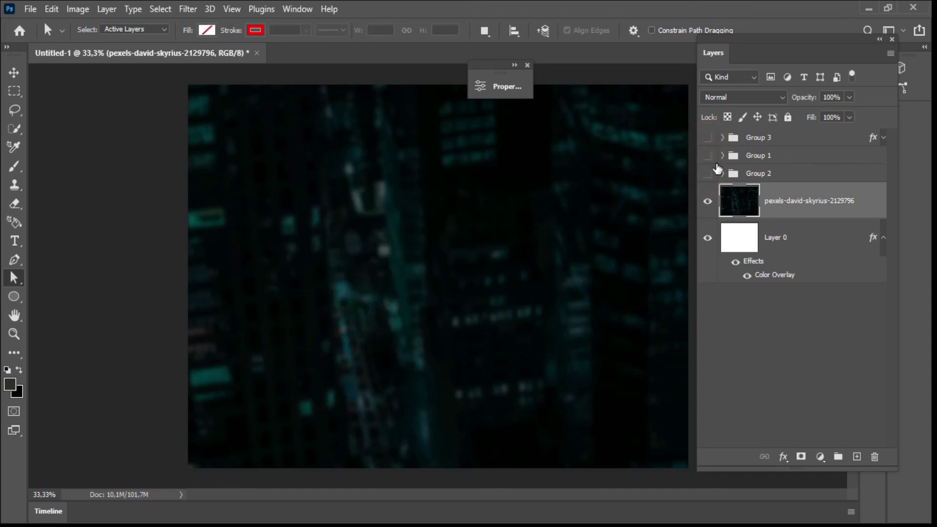
click(710, 174)
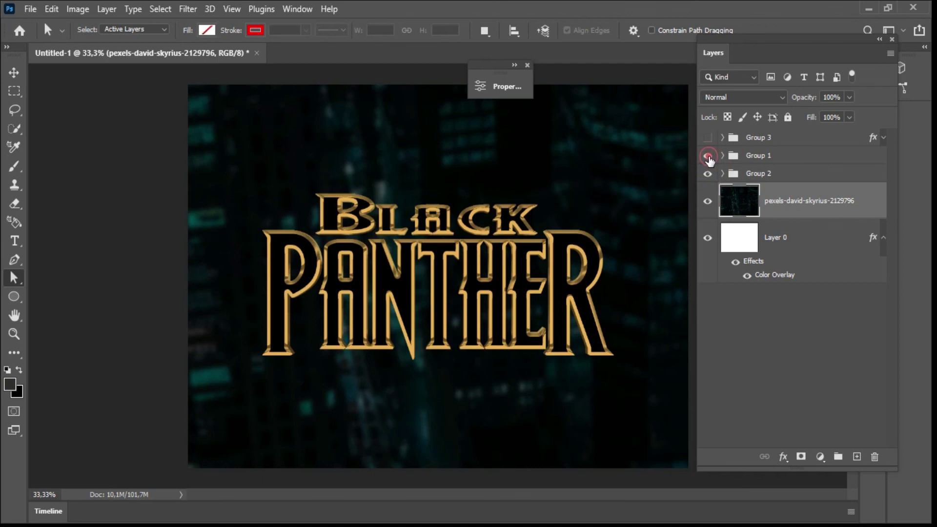
click(708, 157)
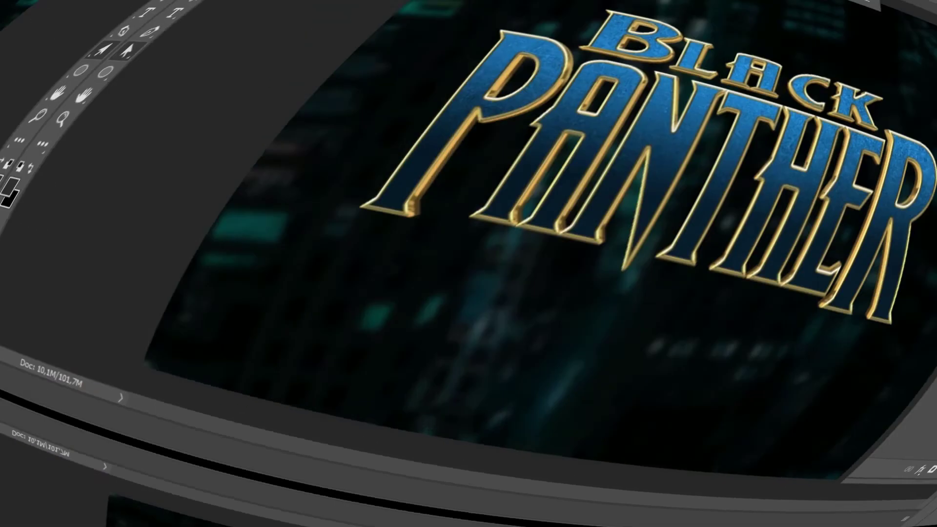